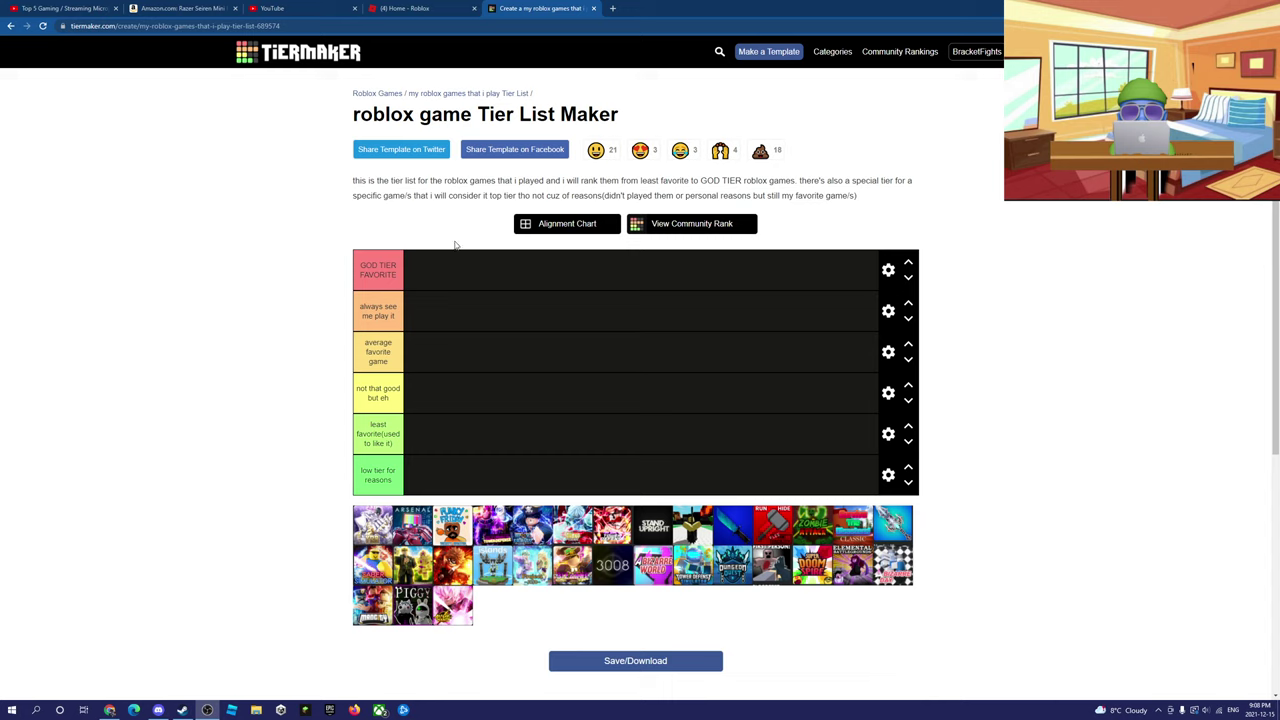
- Add a new row below the "low tier for reasons" row
mouse_move(355, 540)
mouse_down()
mouse_move(324, 365)
mouse_move(427, 437)
mouse_move(362, 532)
mouse_up()
click(888, 474)
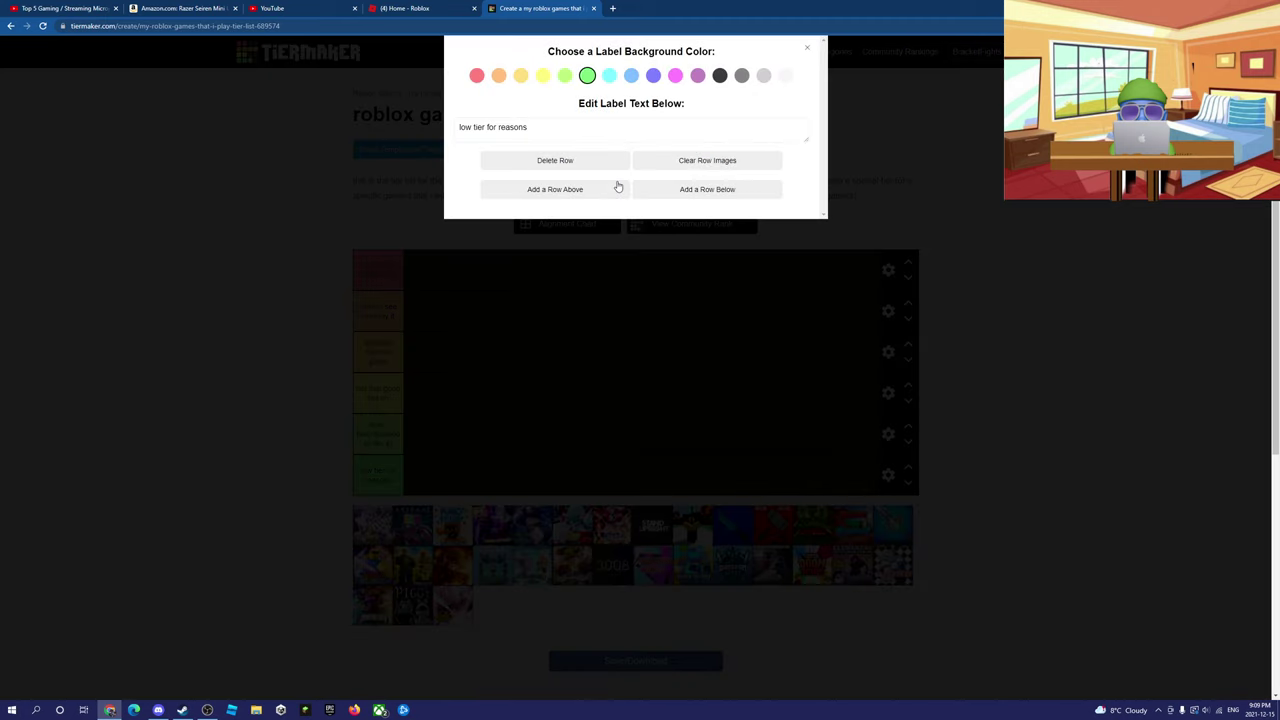
click(690, 189)
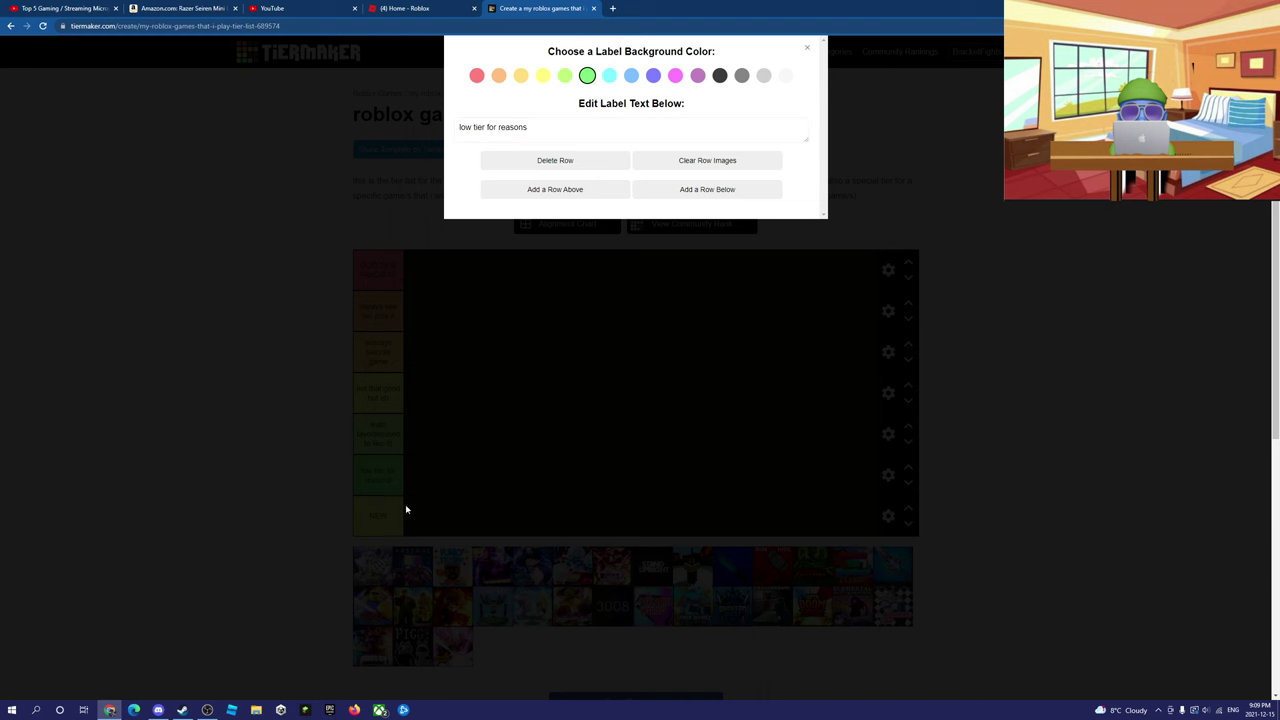
click(803, 47)
drag(392, 516, 324, 531)
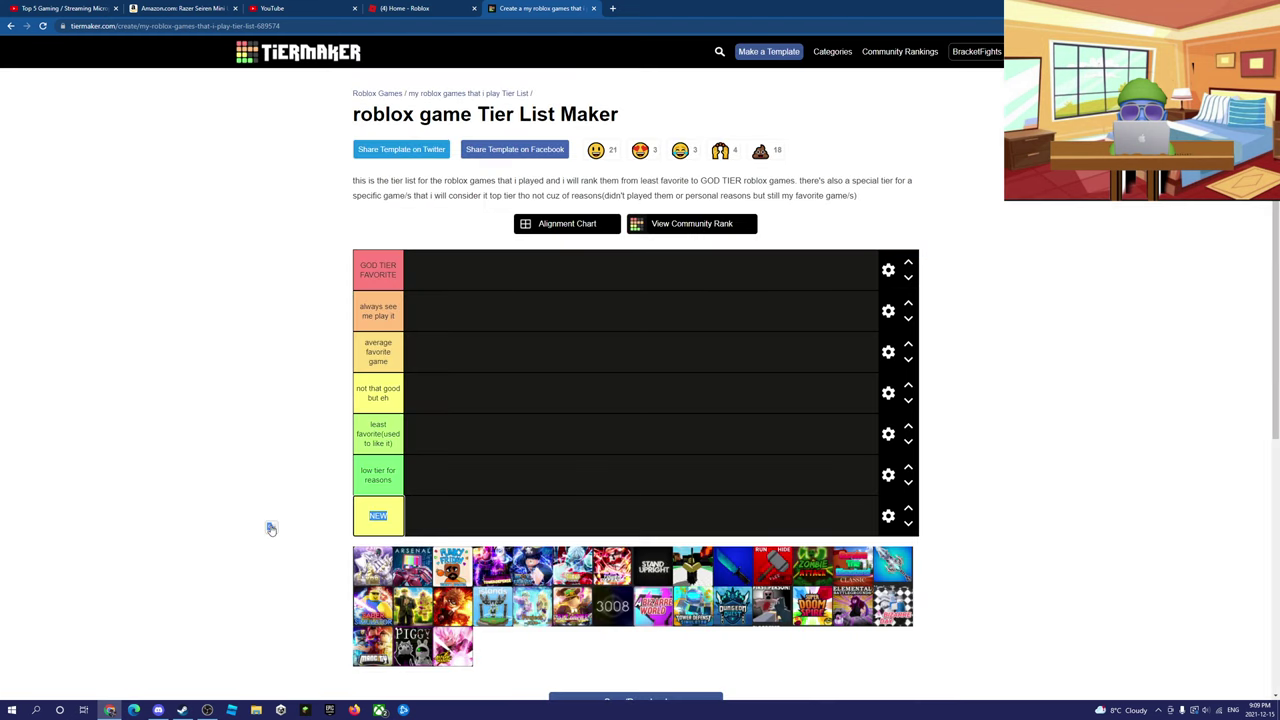
text(TRASH!)
text( BULL)
- Label the new bottom row "Never Played" and place the first unranked tile, the white one, in it
drag(389, 523, 352, 498)
text(Nebe)
key(BackSpace)
text(er Played)
drag(366, 578, 438, 534)
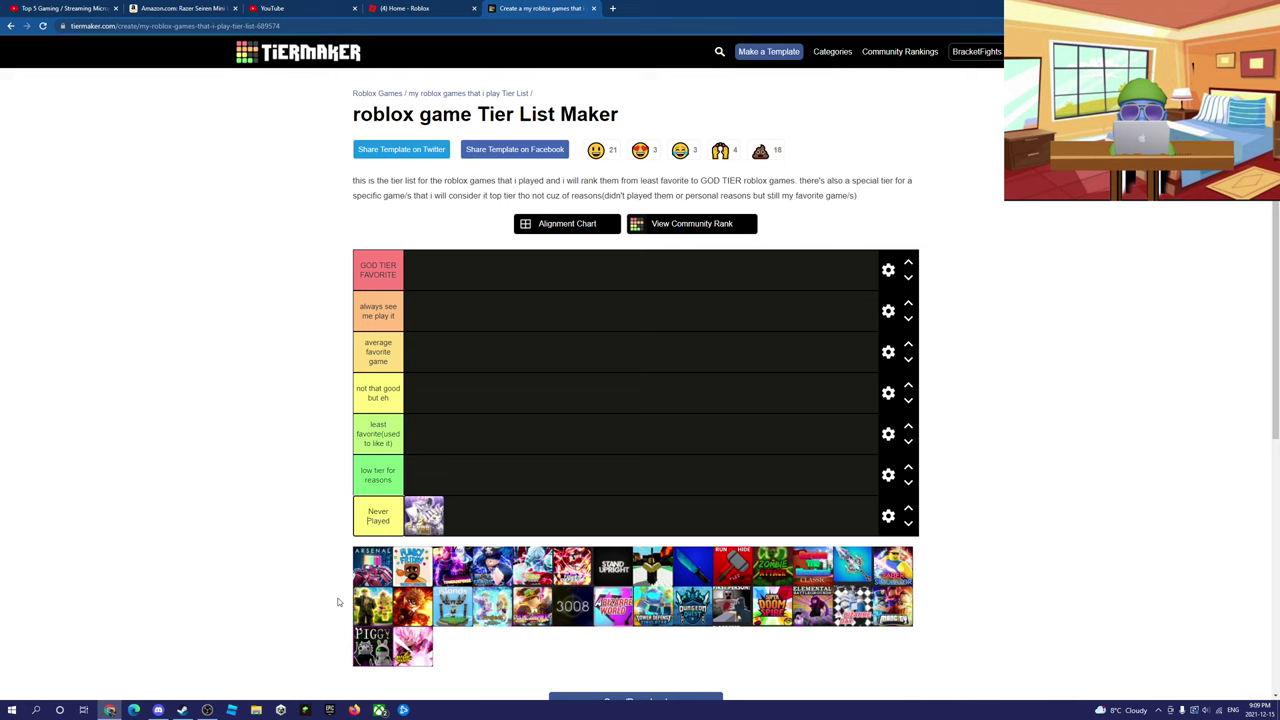
- Try Funky Friday in the "least favorite(used to like it)" row and return it to the unranked tiles
drag(430, 565, 528, 450)
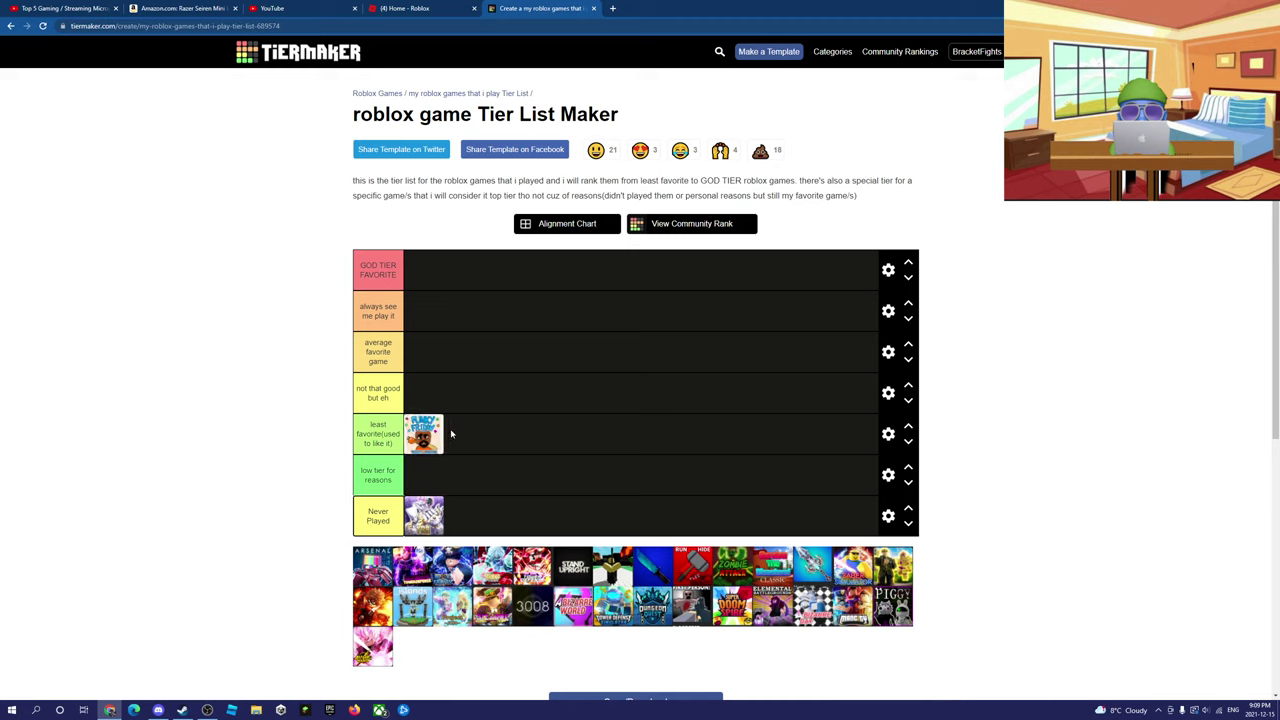
drag(423, 445, 391, 555)
- Add a row above "Never Played" and label it "Dont play much"
click(886, 516)
click(590, 191)
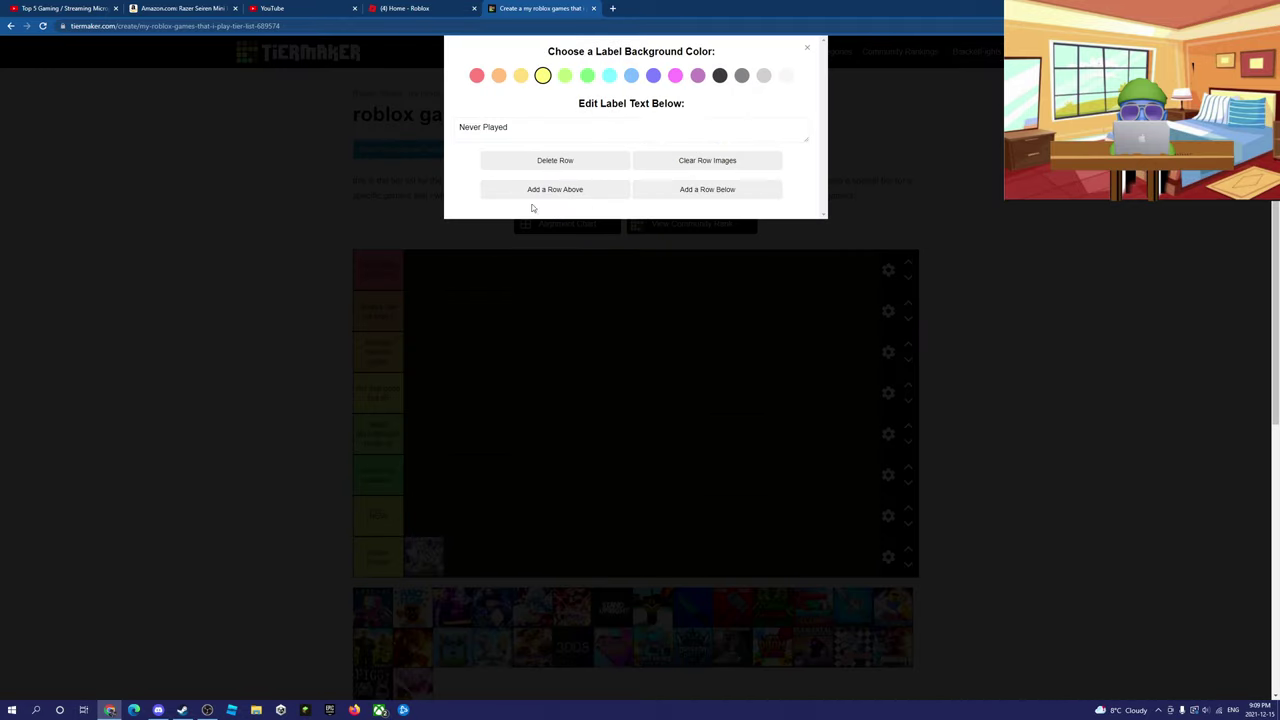
click(807, 48)
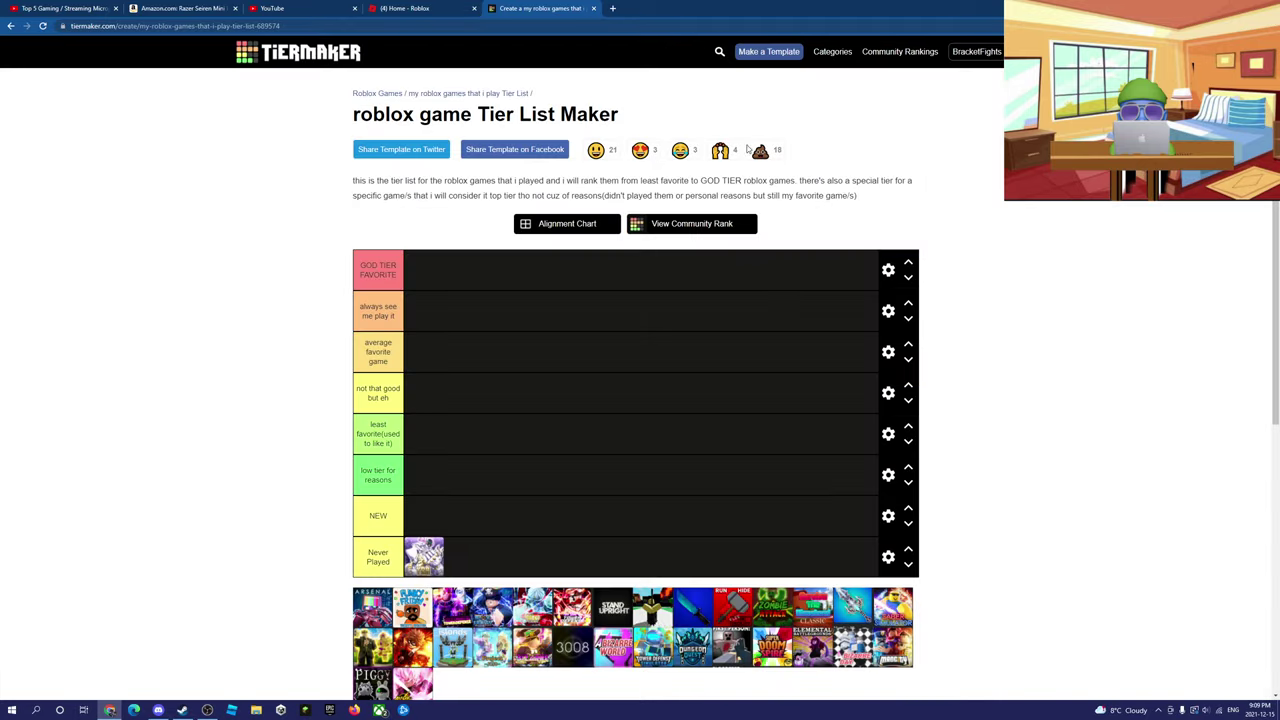
double_click(379, 514)
key(BackSpace)
text(Dont play much)
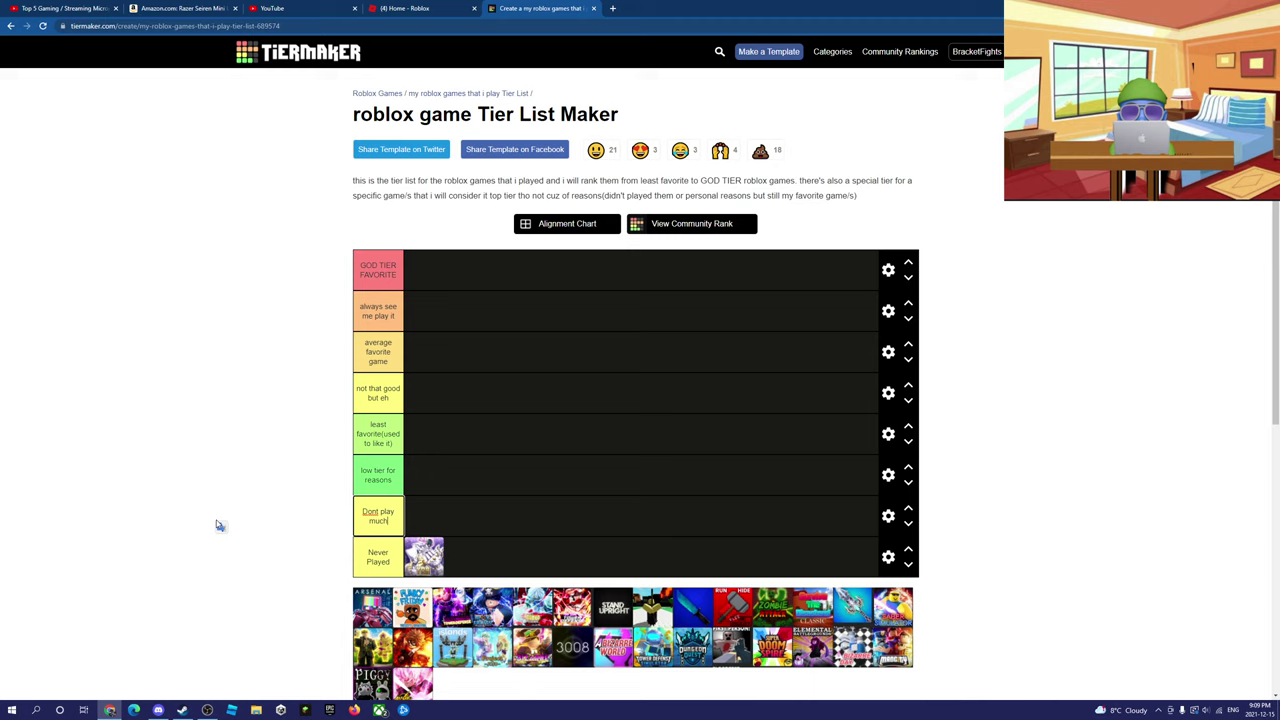
- Relabel the "low tier for reasons" row "LOw" and the row above it "Least favorite"
drag(377, 478, 356, 459)
text(LOw)
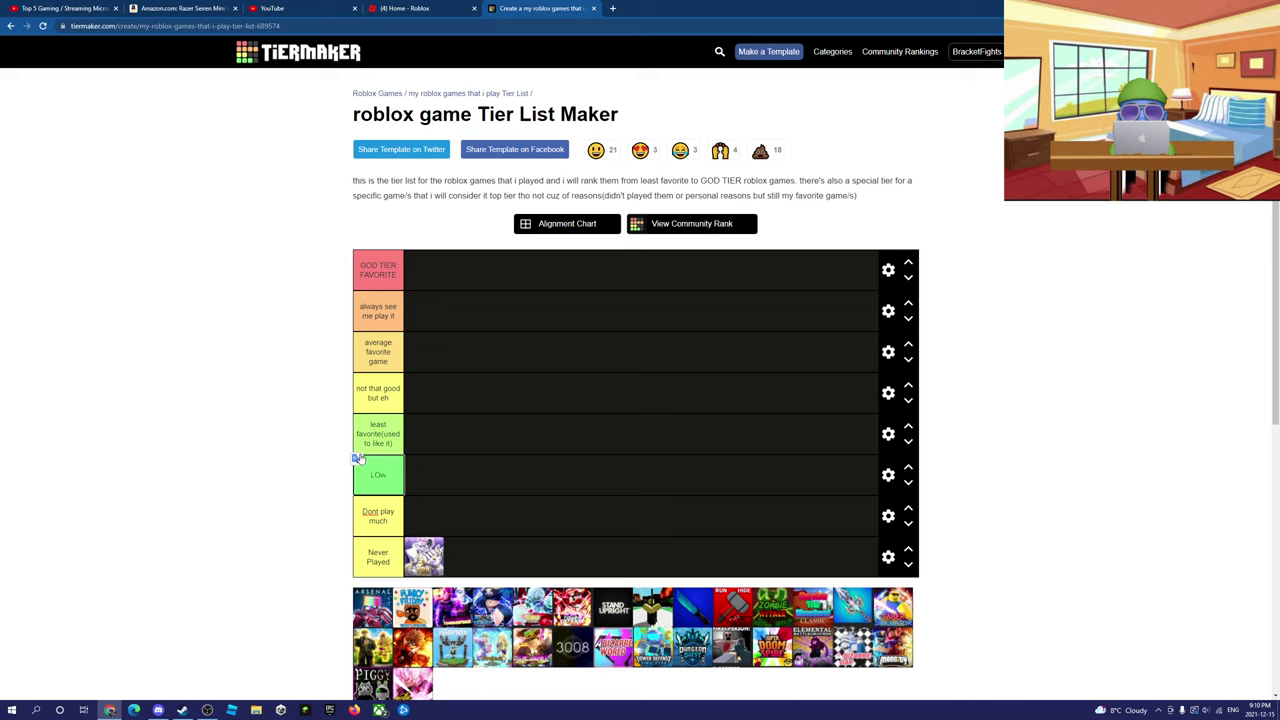
drag(391, 443, 358, 436)
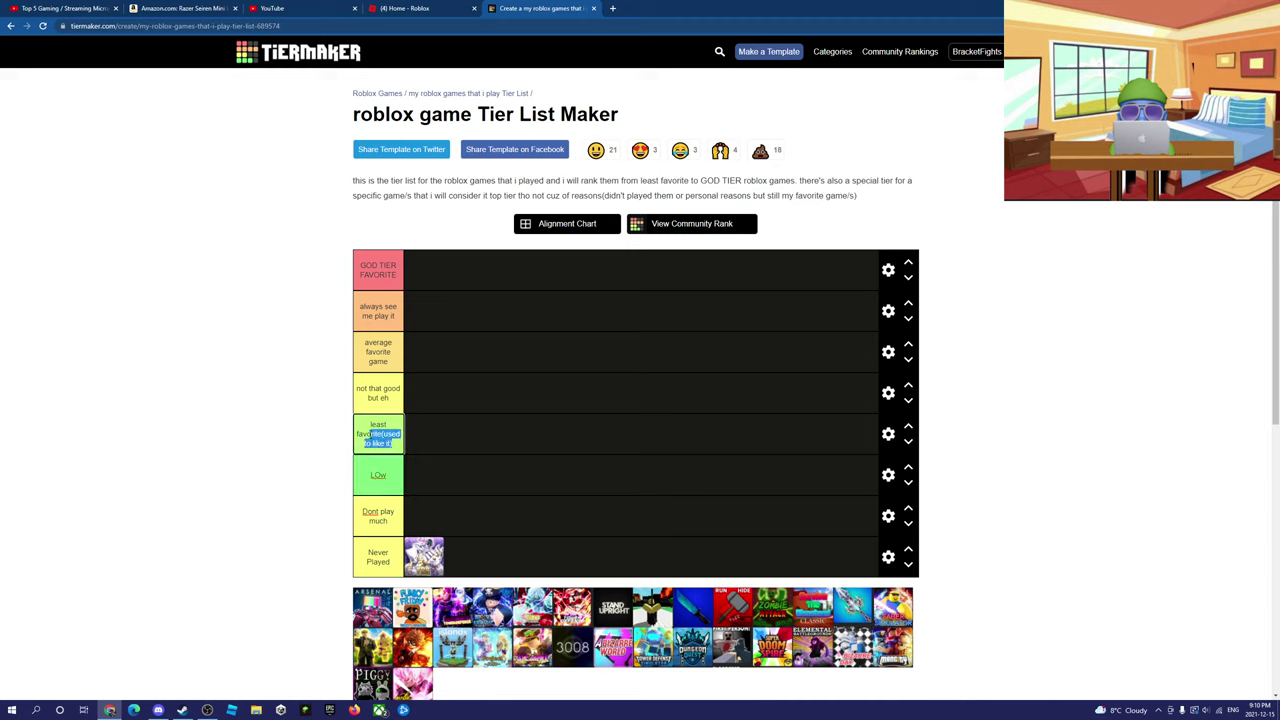
key(BackSpace)
click(361, 438)
key(BackSpace)
text(Least favorite)
- Shorten the "not that good but eh" row label to "not that good"
drag(401, 388, 357, 403)
click(396, 408)
key(BackSpace)
click(542, 394)
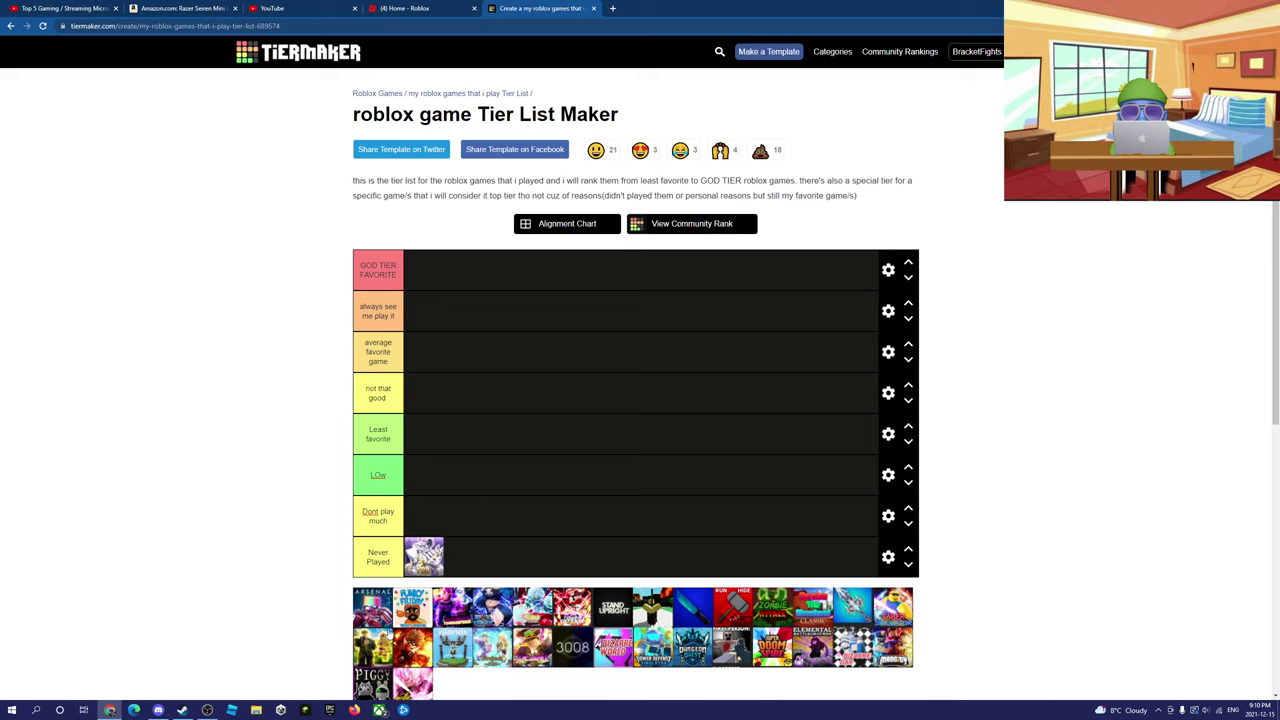
- Place Arsenal in the "always see me play it" row and Funky Friday in the "Dont play much" row
scroll(392, 640, down, 1)
drag(372, 613, 422, 608)
drag(371, 569, 436, 276)
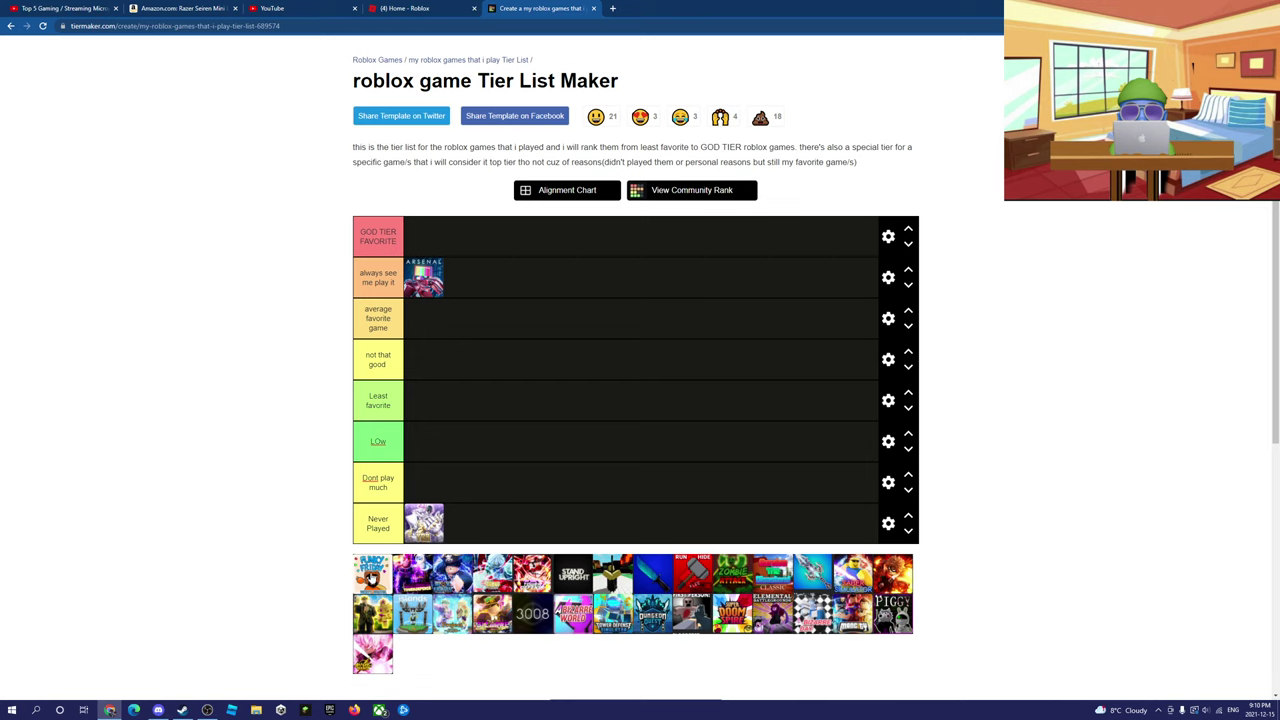
drag(372, 575, 437, 498)
- Relabel the "LOw" row "TRASH"
double_click(387, 437)
key(BackSpace)
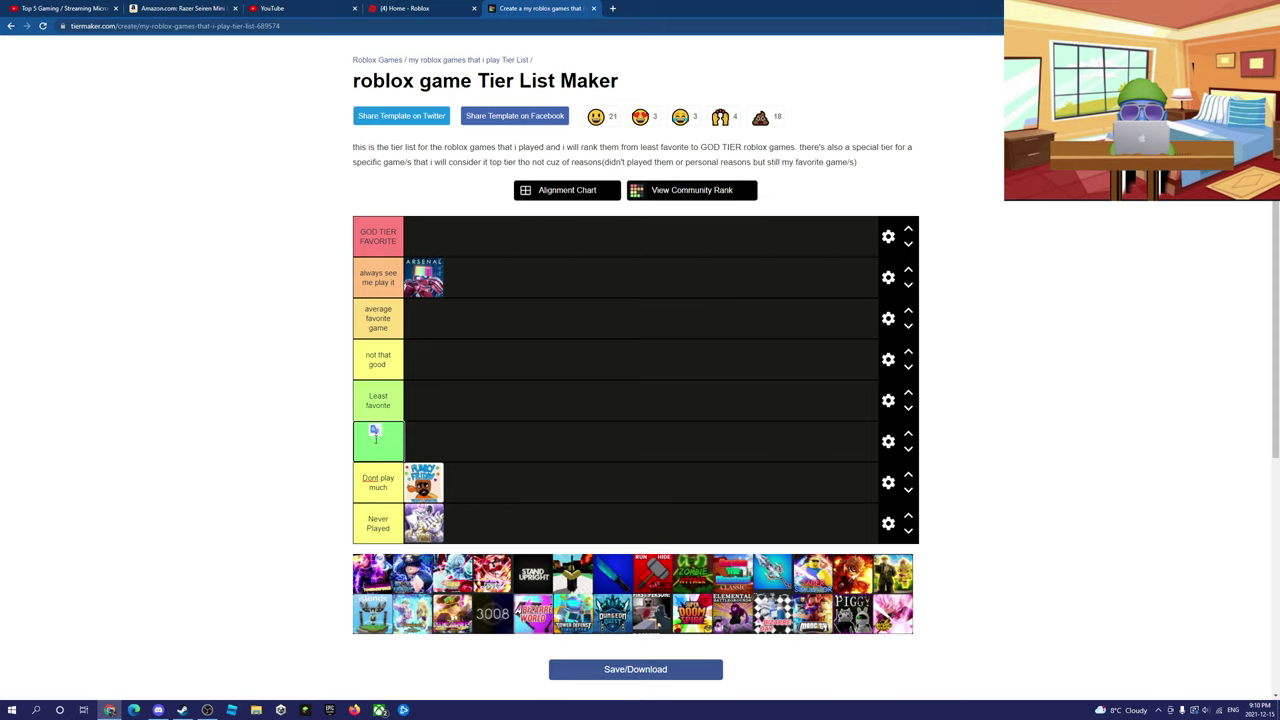
text(TRASH)
click(265, 505)
- Place 3008 and the Tower Defense tile in "Dont play much", and the first six remaining tiles in "Never Played"
drag(487, 630, 468, 486)
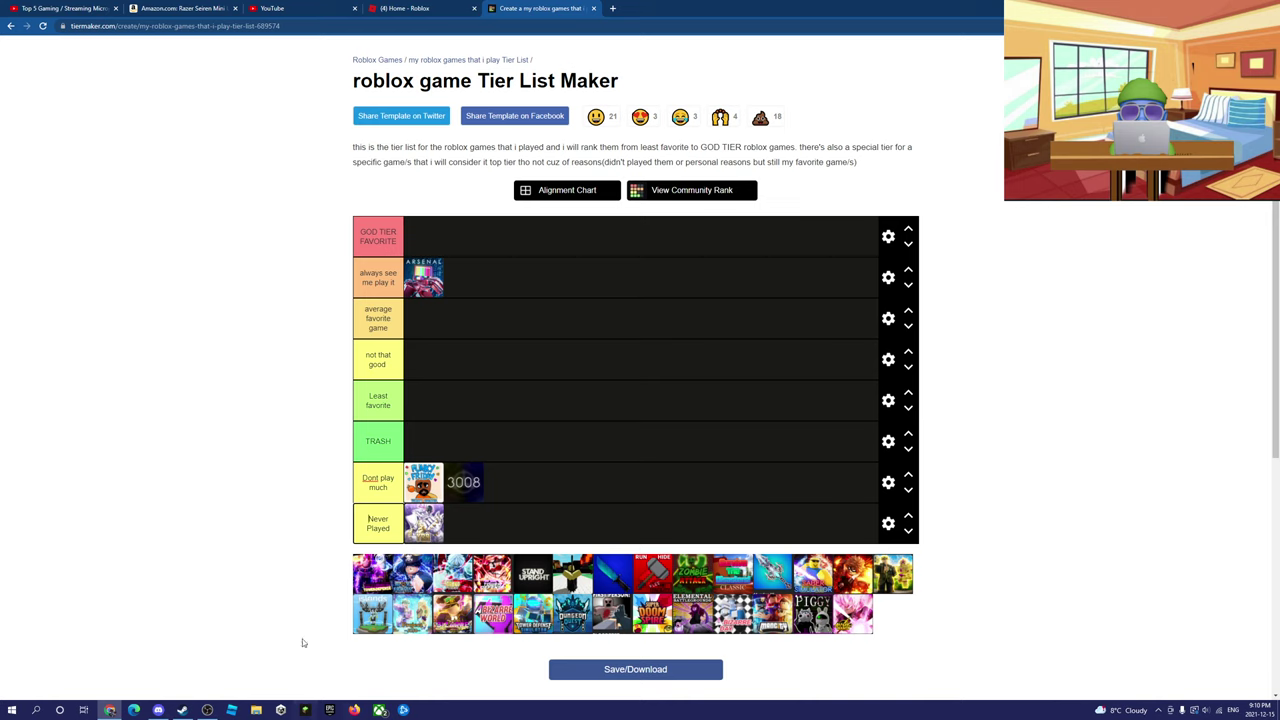
drag(540, 625, 505, 482)
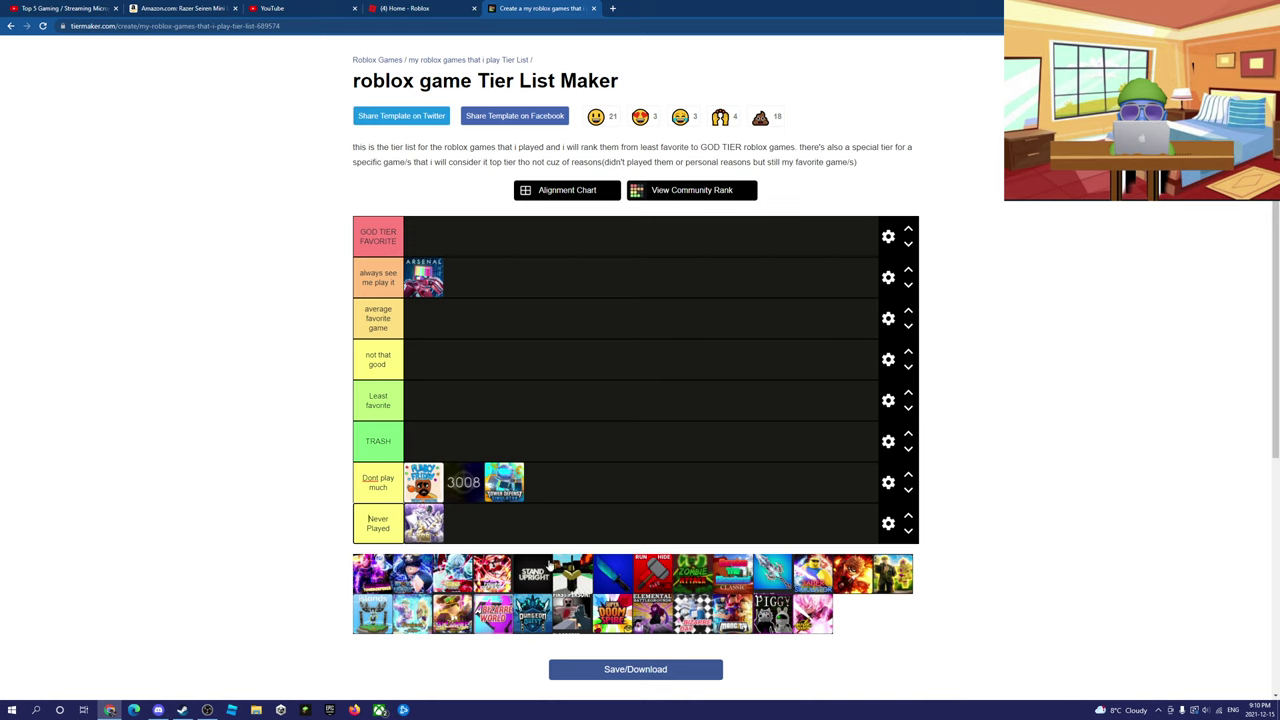
drag(372, 577, 463, 522)
drag(374, 575, 430, 527)
drag(390, 565, 545, 522)
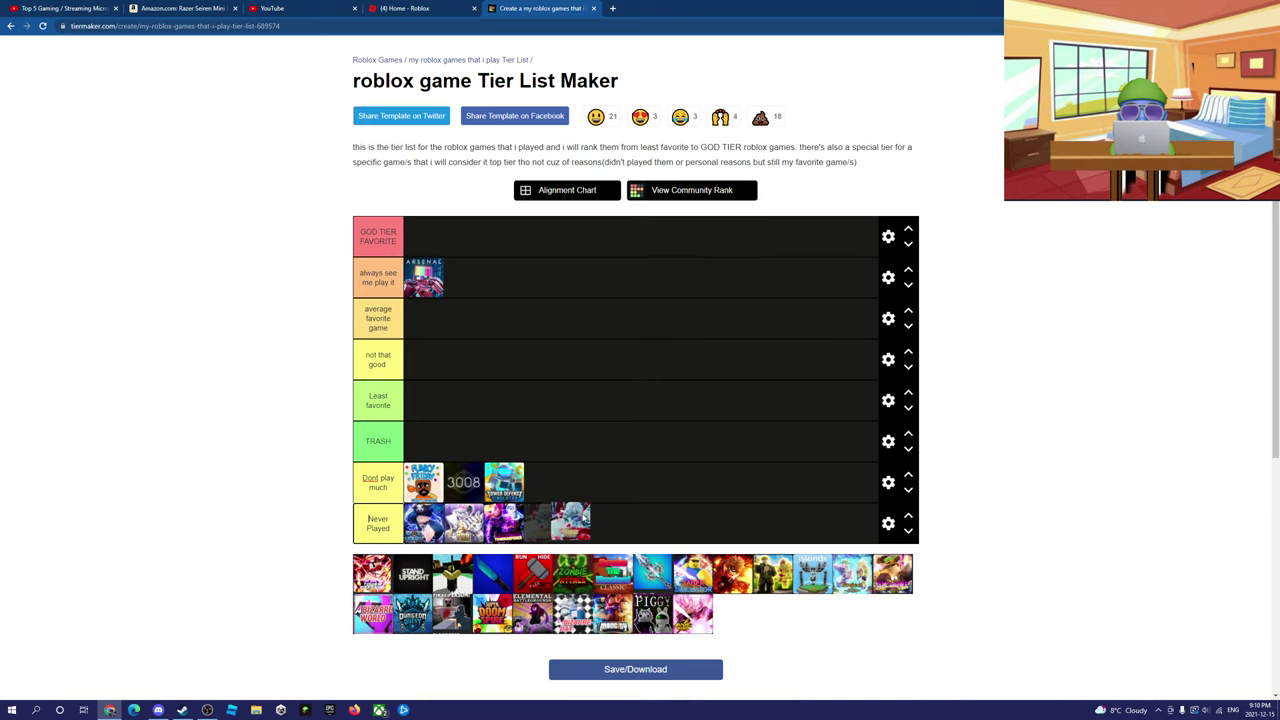
drag(370, 578, 590, 528)
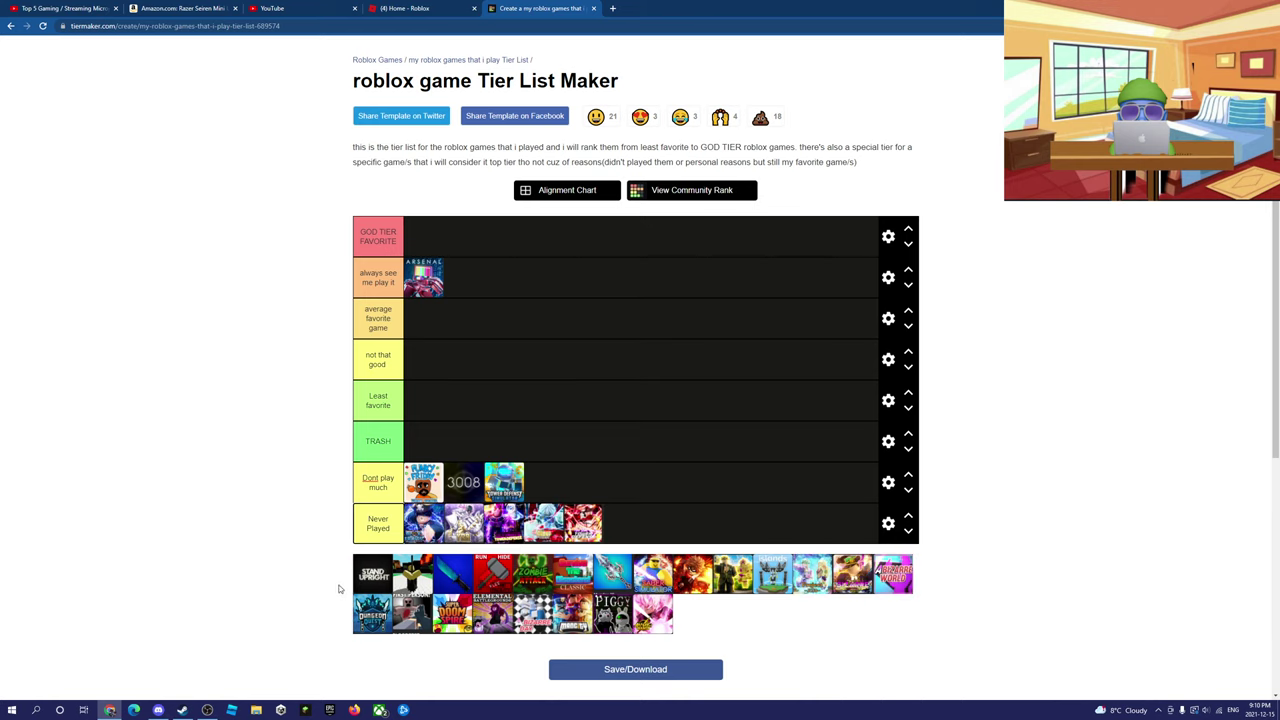
drag(376, 592, 760, 518)
- Put the blue knife tile in "always see me play it", and Piggy followed by Arsenal in "GOD TIER FAVORITE"
drag(370, 578, 430, 233)
drag(418, 292, 450, 271)
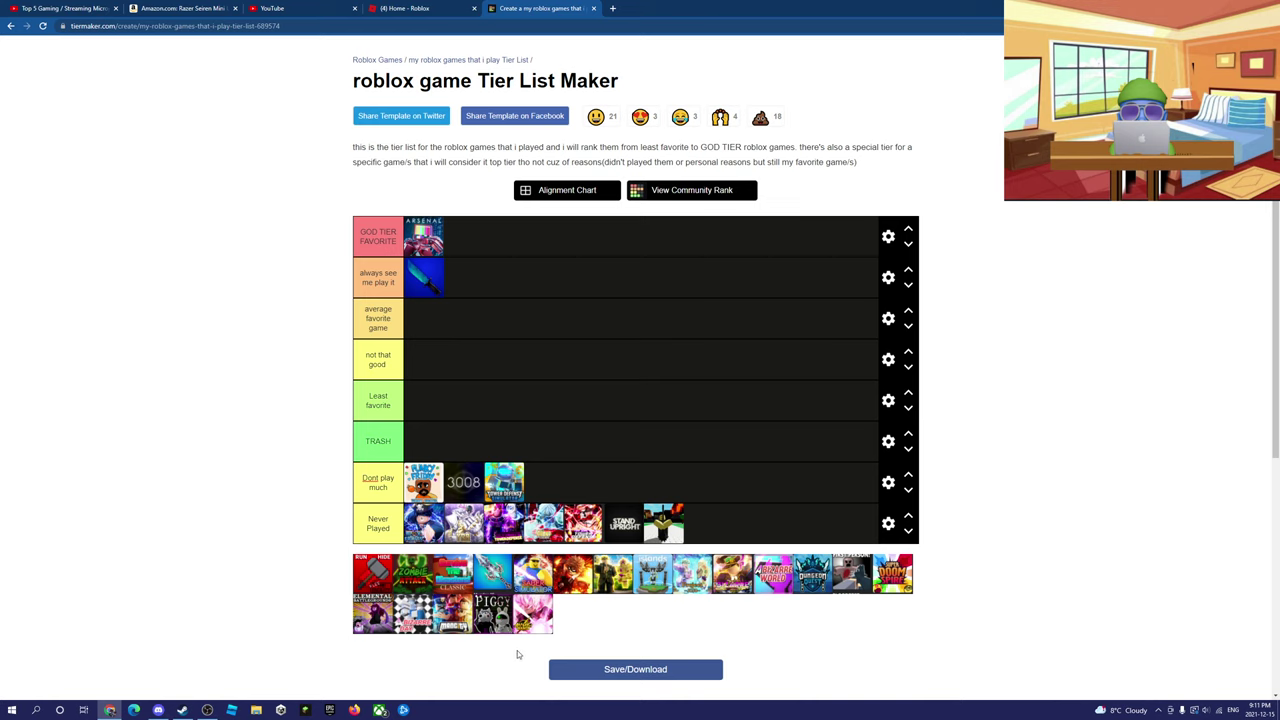
drag(495, 622, 483, 253)
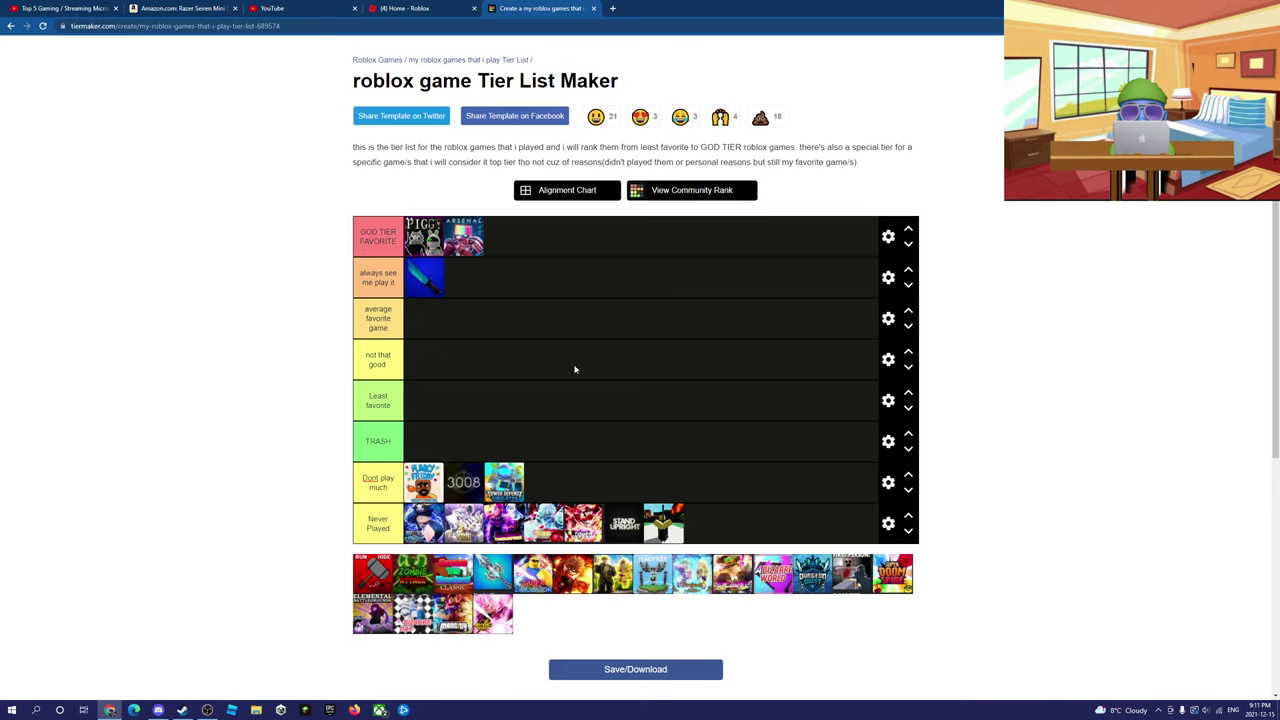
- Place the red hammer tile in "Dont play much" and Zombie Attack in "not that good"
drag(366, 588, 545, 482)
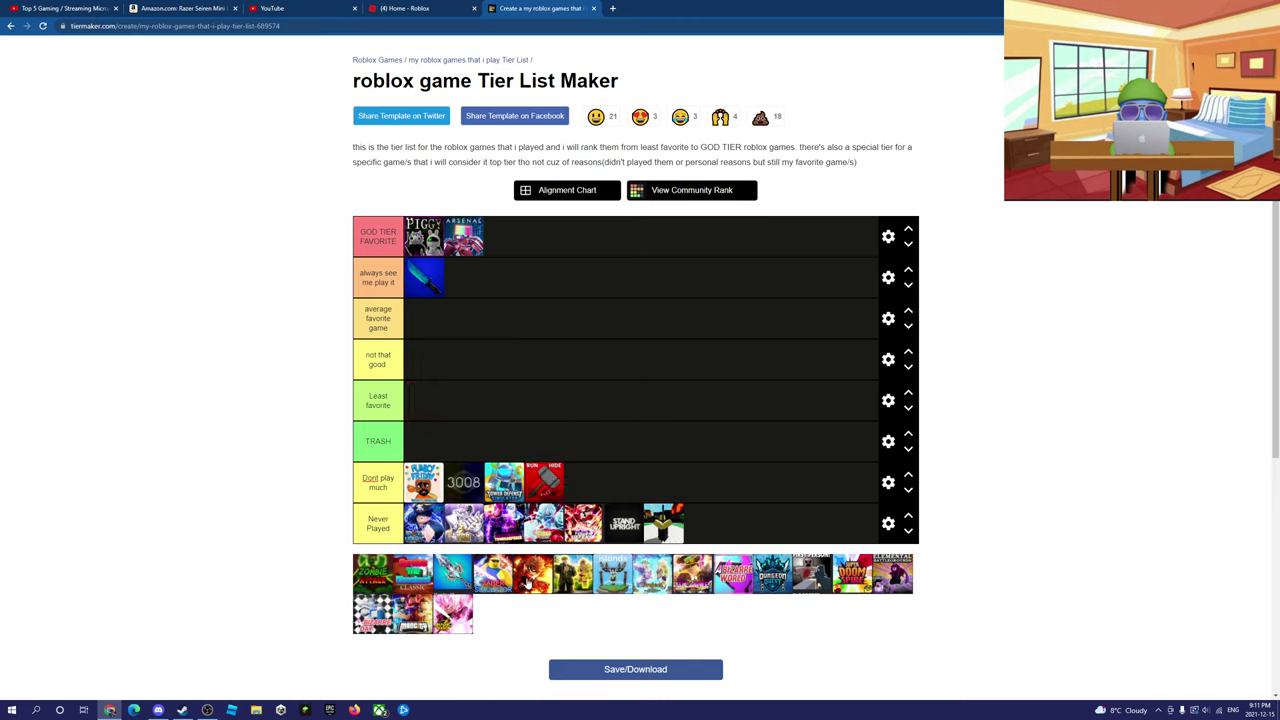
drag(362, 573, 491, 372)
- Relabel the "not that good" row "good" and the "Least favorite" row "not bad"
drag(394, 359, 280, 274)
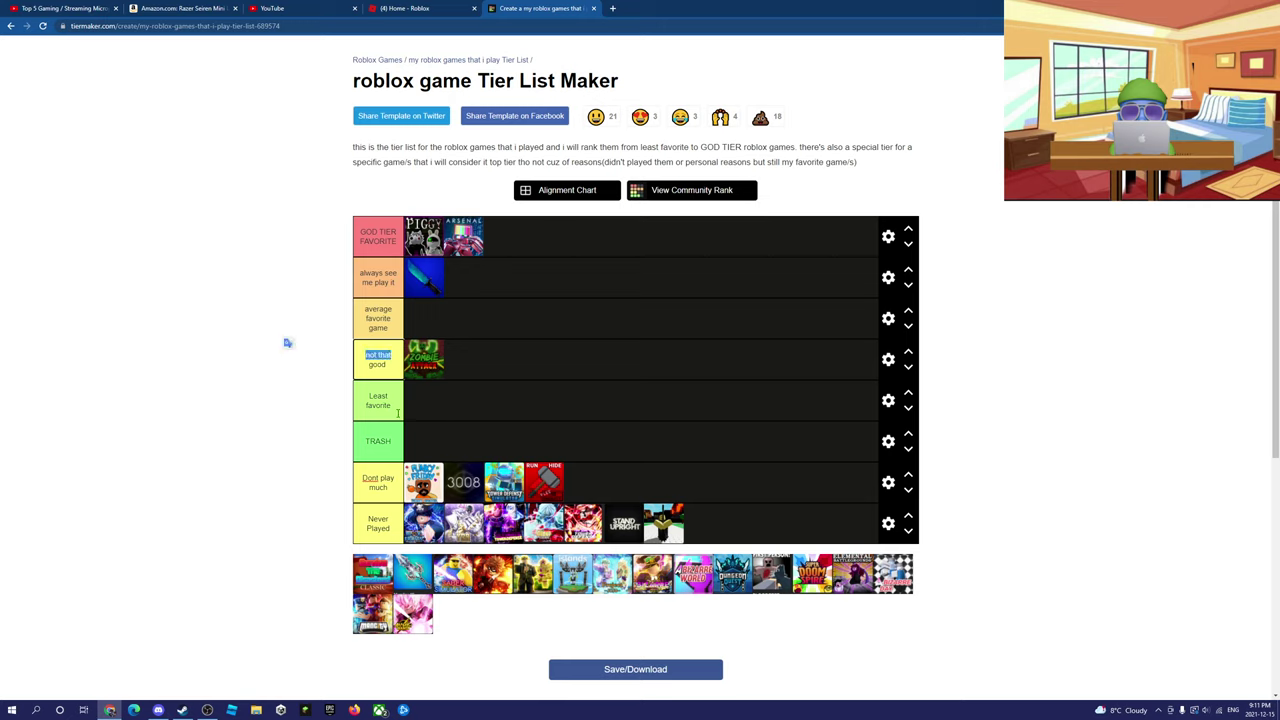
click(392, 362)
drag(395, 357, 366, 350)
key(BackSpace)
drag(394, 403, 342, 355)
text(rot god)
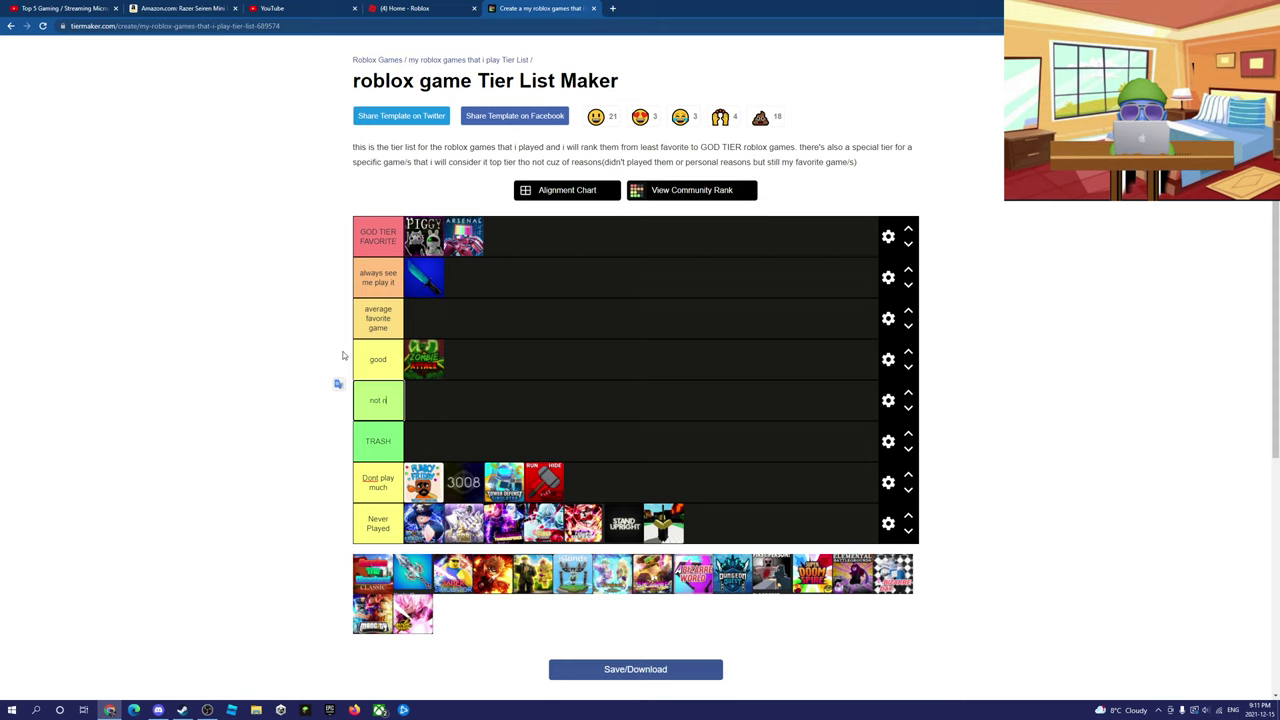
text(bad)
key(Tab)
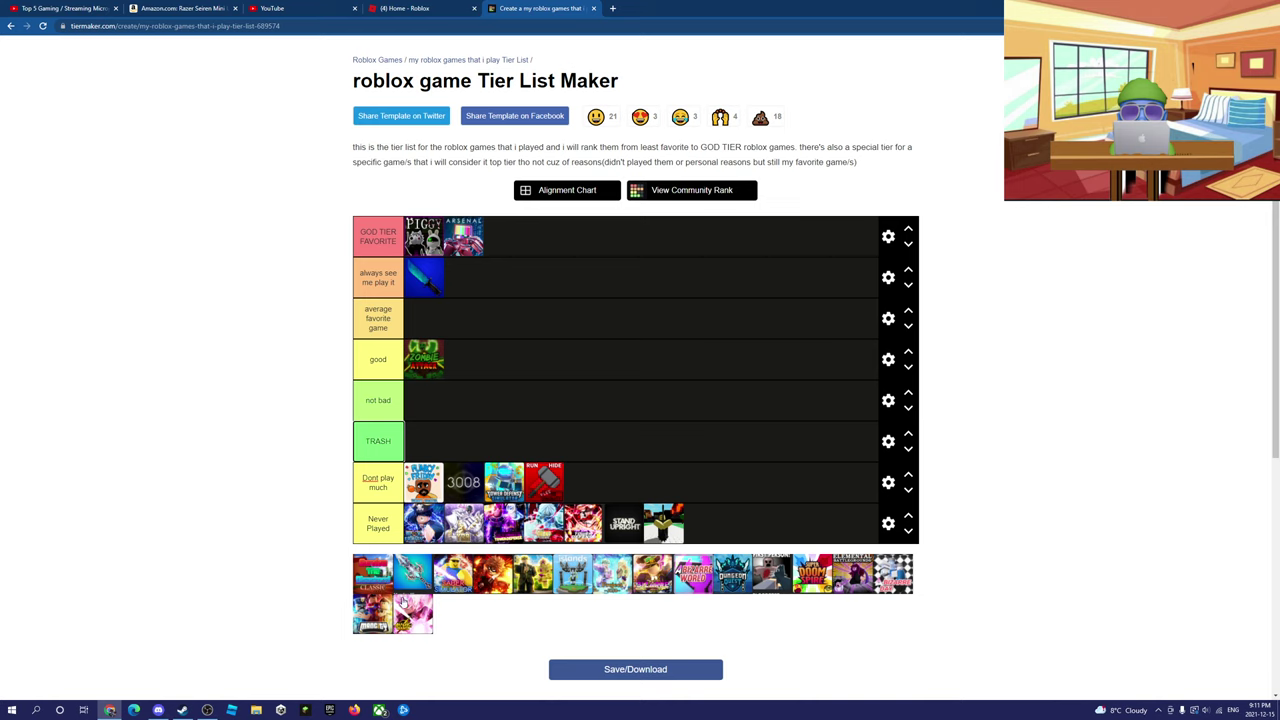
- Place the "Classic" tile ahead of Zombie Attack in "good", and the sword tile in "Never Played"
drag(370, 590, 433, 352)
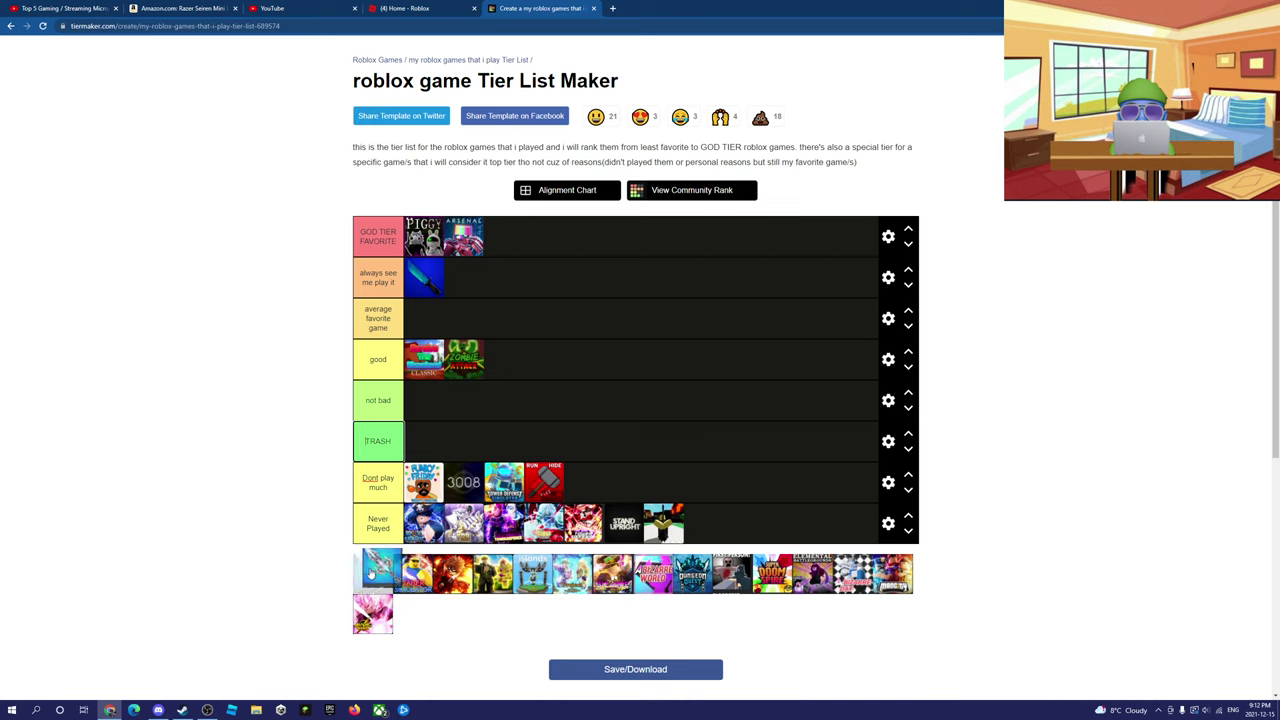
drag(372, 575, 764, 540)
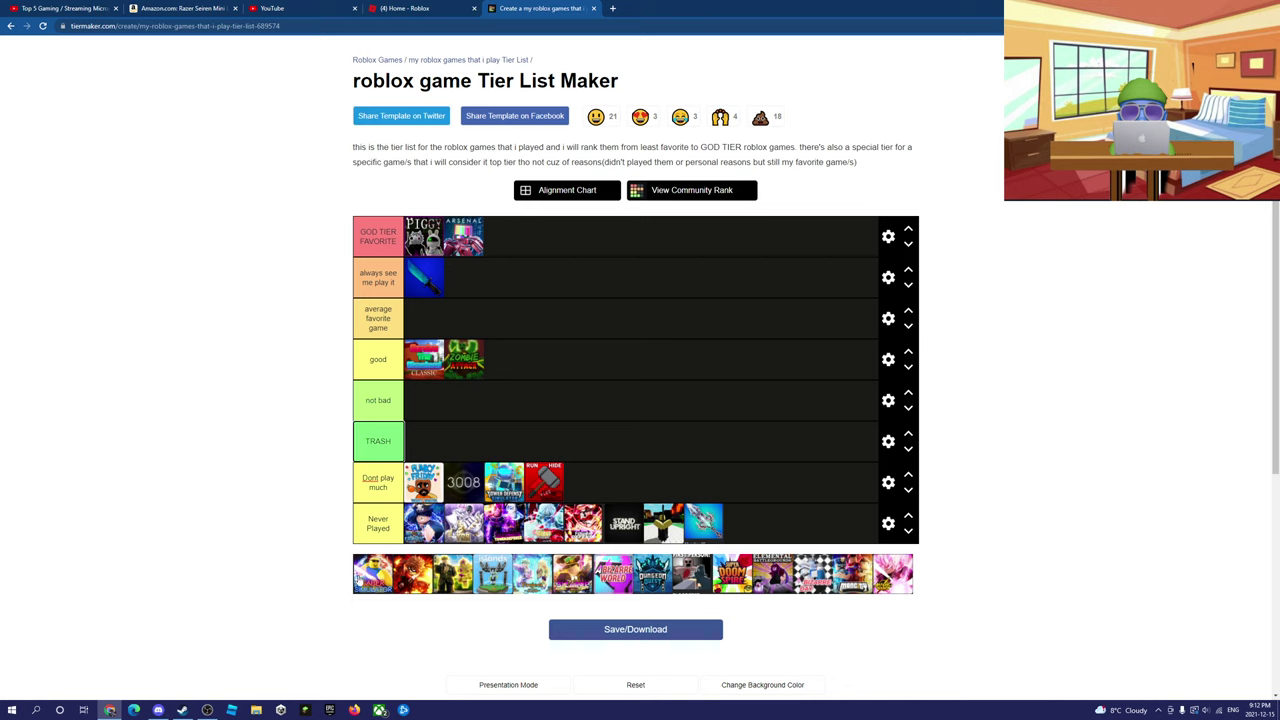
- Place the yellow character tile beside the knife tile in the "always see me play it" row
drag(357, 583, 465, 278)
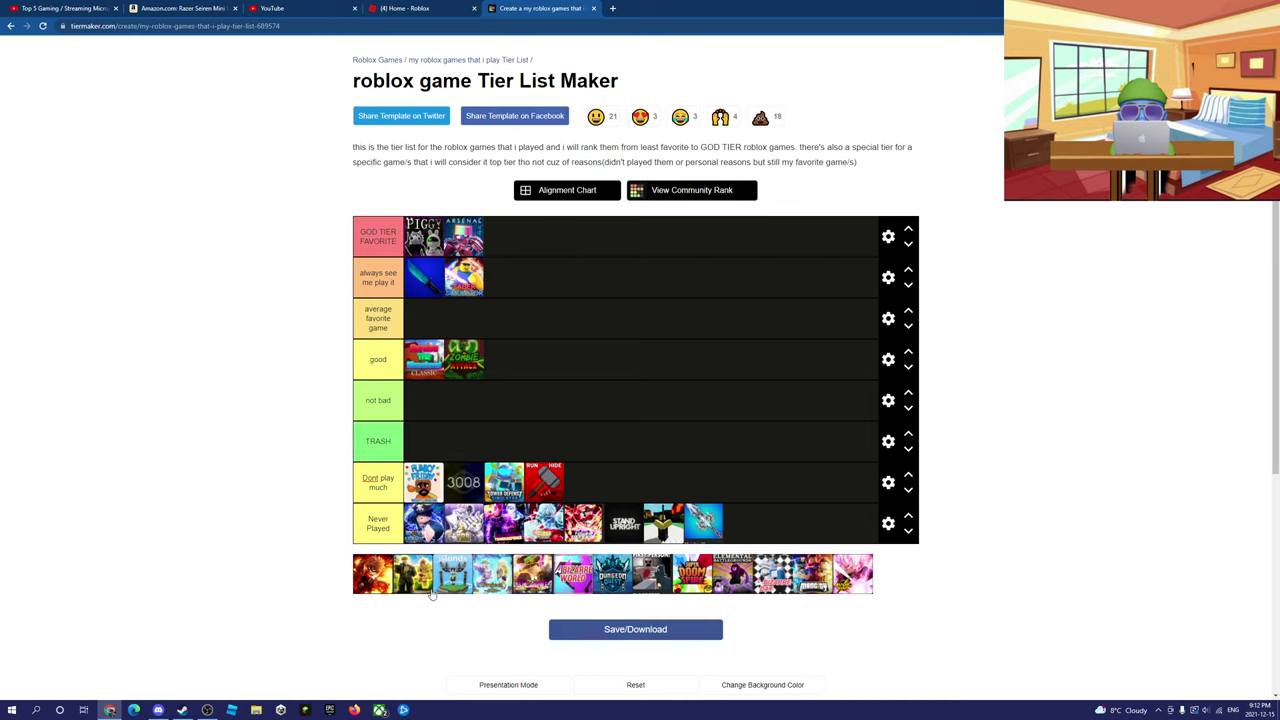
right_click(221, 411)
click(144, 372)
- Place the fiery character and soldier tiles in "Never Played", and the light-blue sky tile at the end of "good"
drag(363, 588, 760, 510)
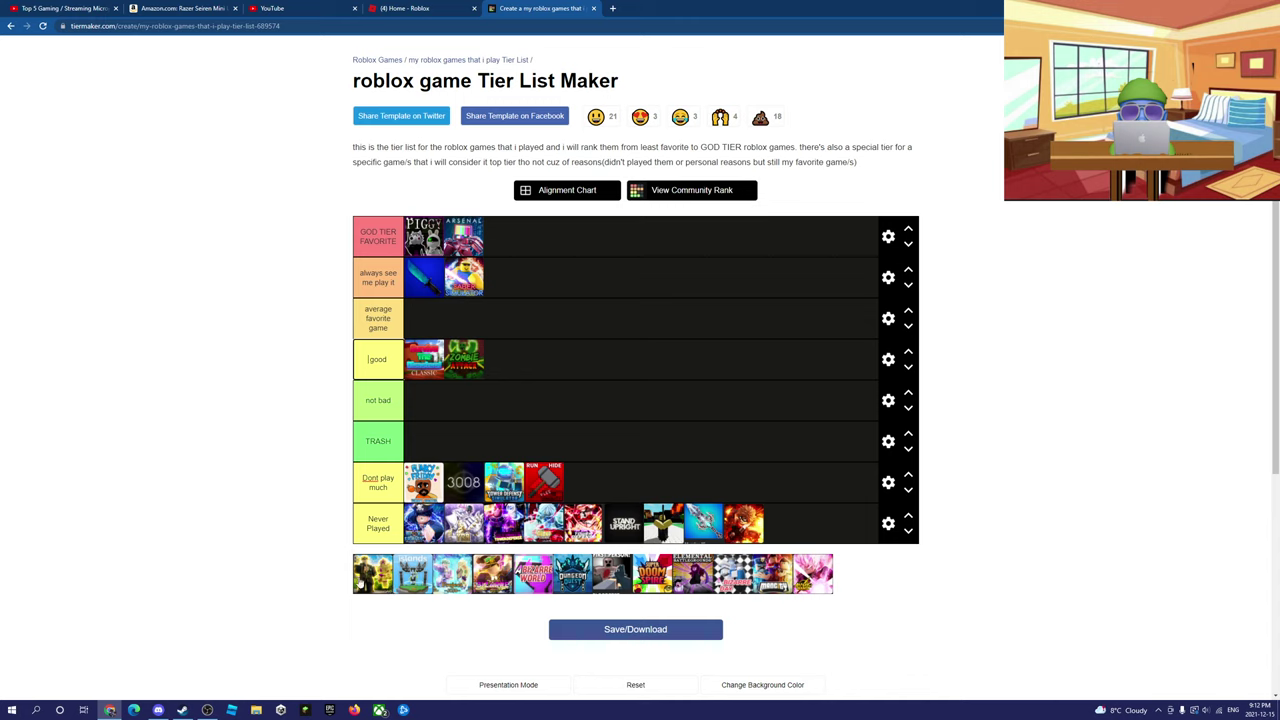
drag(363, 588, 814, 527)
drag(373, 584, 428, 525)
drag(570, 278, 588, 233)
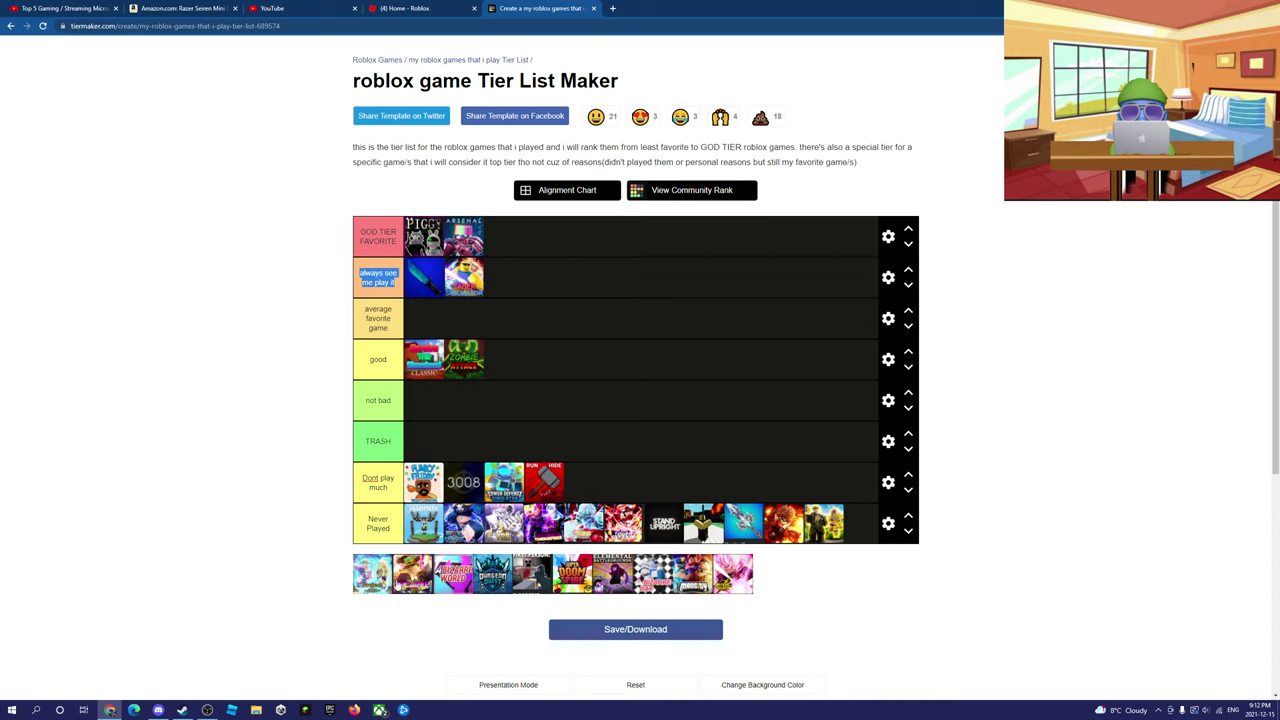
click(263, 632)
drag(424, 536, 491, 385)
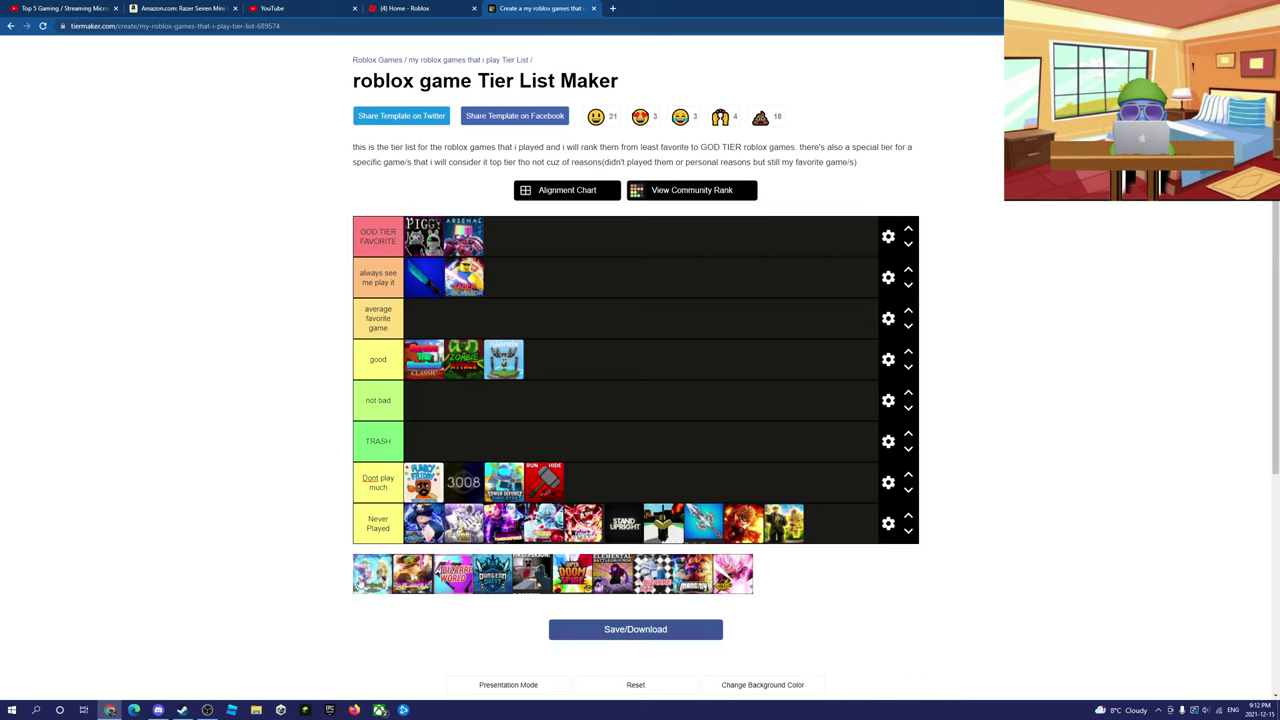
- Place the pastel-blue tile and the pink "World" tile in "Never Played", and the tile between them in "Dont play much"
drag(368, 580, 823, 523)
drag(370, 574, 590, 484)
drag(360, 590, 436, 596)
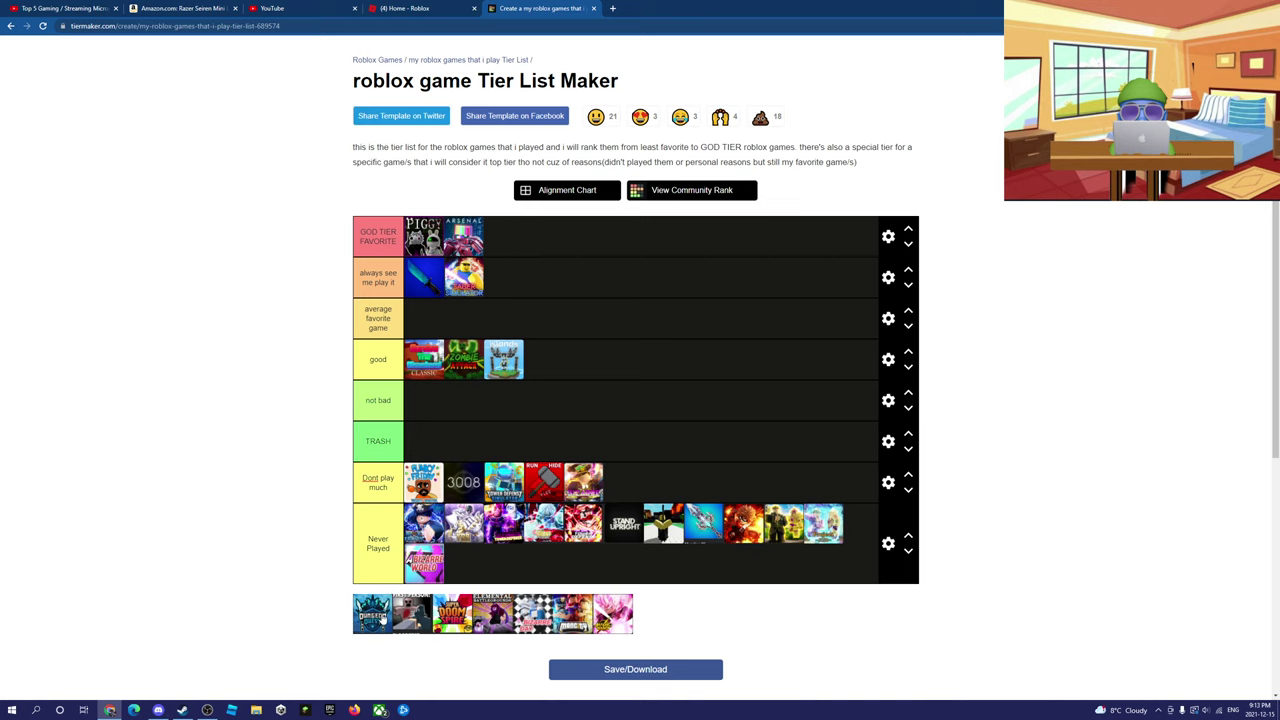
- Sort Dungeon Quest into "good", the gray figure tile into "Never Played", and Super Doom Spire into "average favorite game"
drag(383, 618, 540, 362)
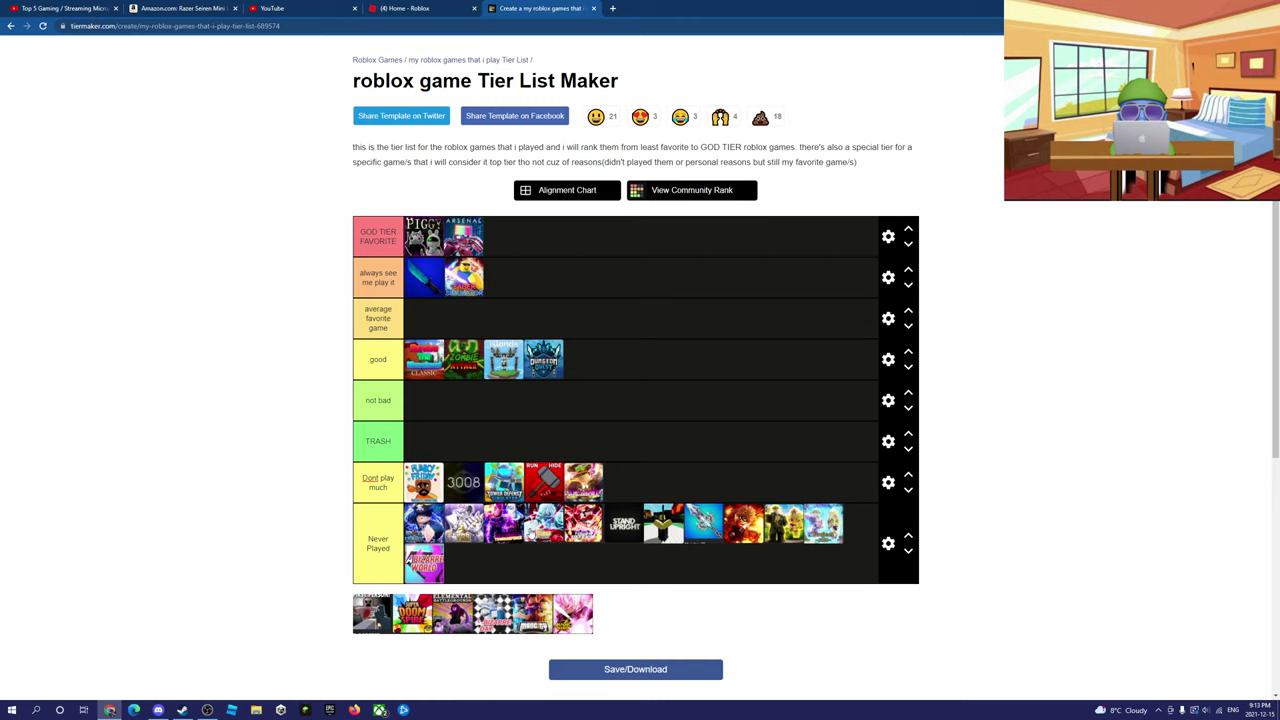
drag(368, 622, 490, 555)
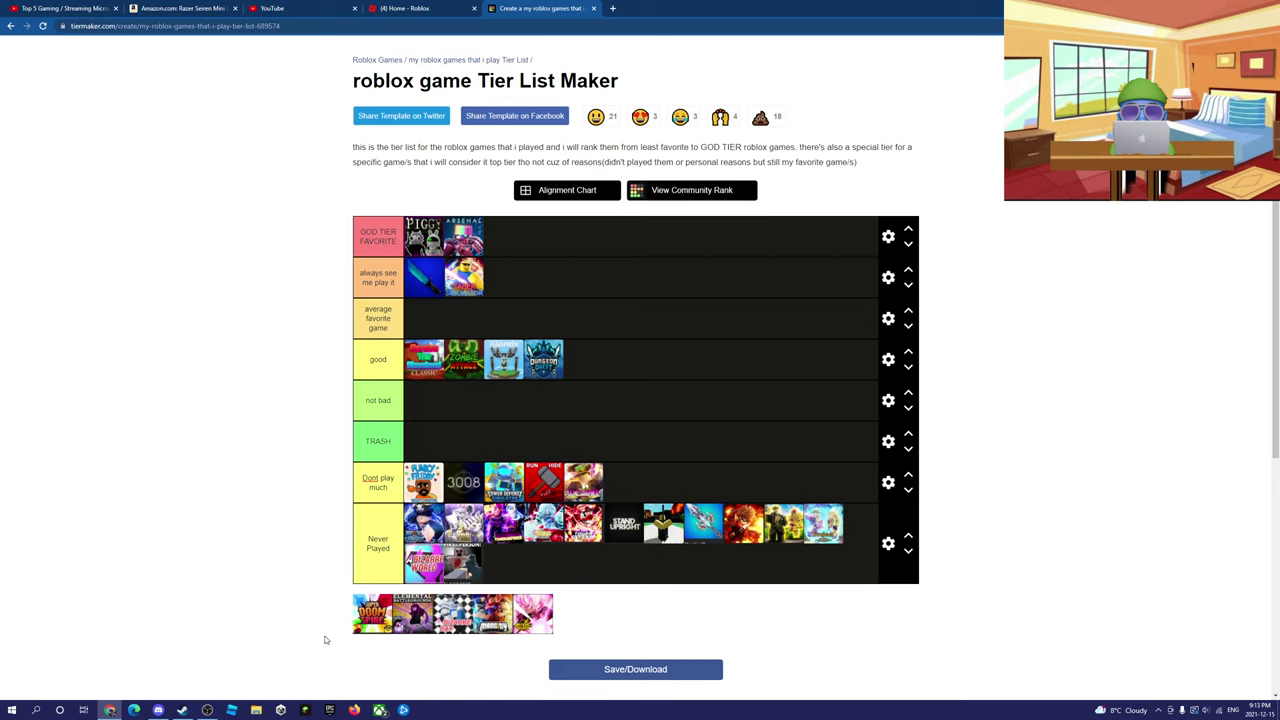
drag(372, 622, 538, 315)
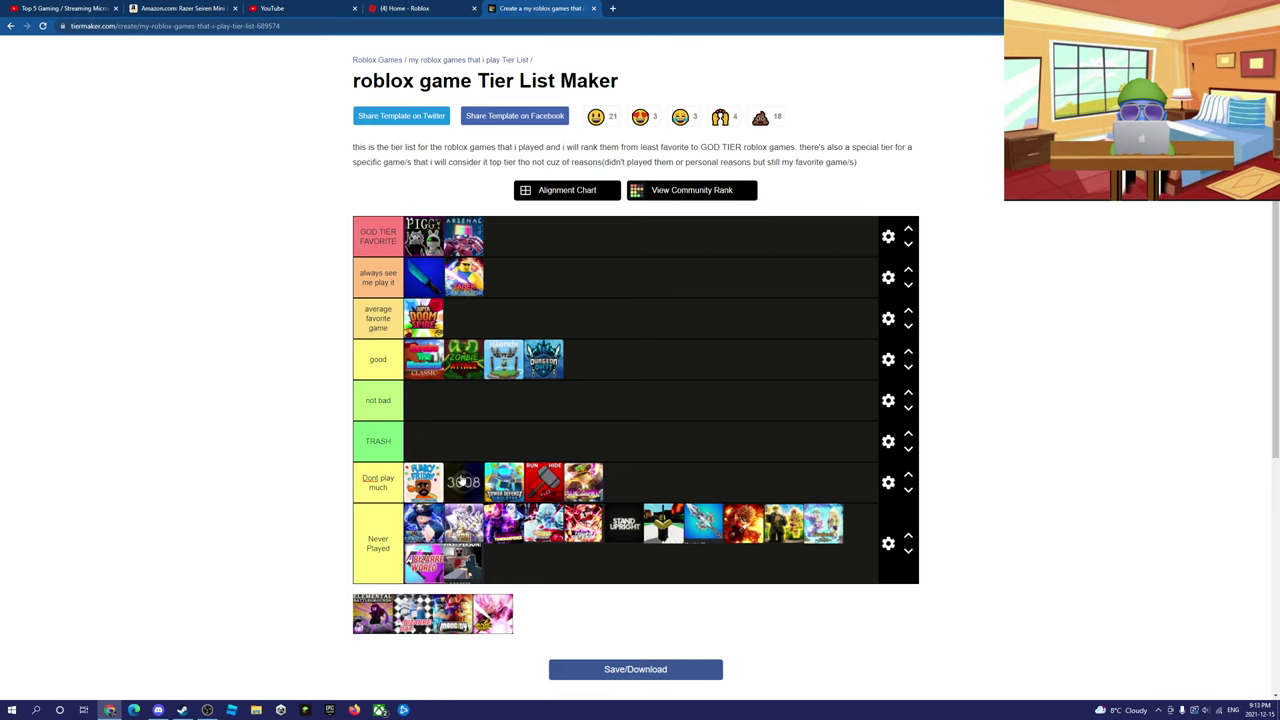
- Place Elemental Battlegrounds and the checkered tile in "Never Played", and Mad City in "always see me play it"
drag(352, 605, 556, 550)
drag(390, 615, 548, 565)
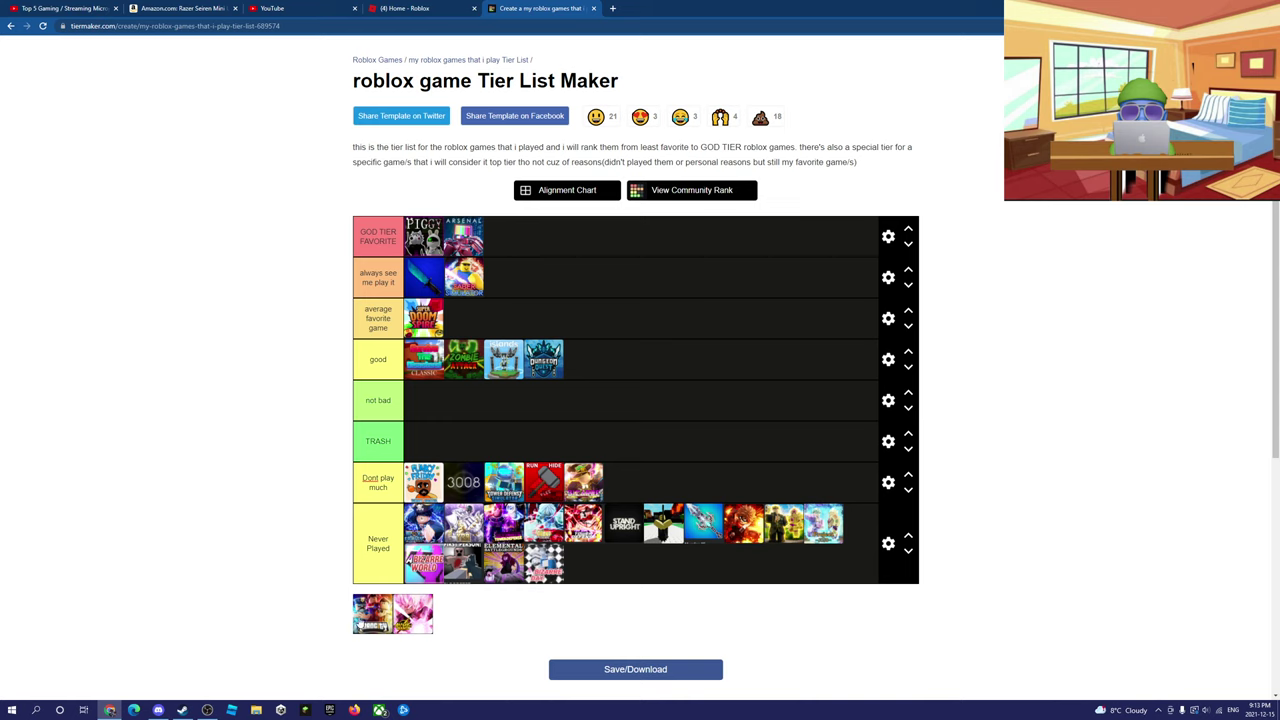
drag(360, 624, 541, 300)
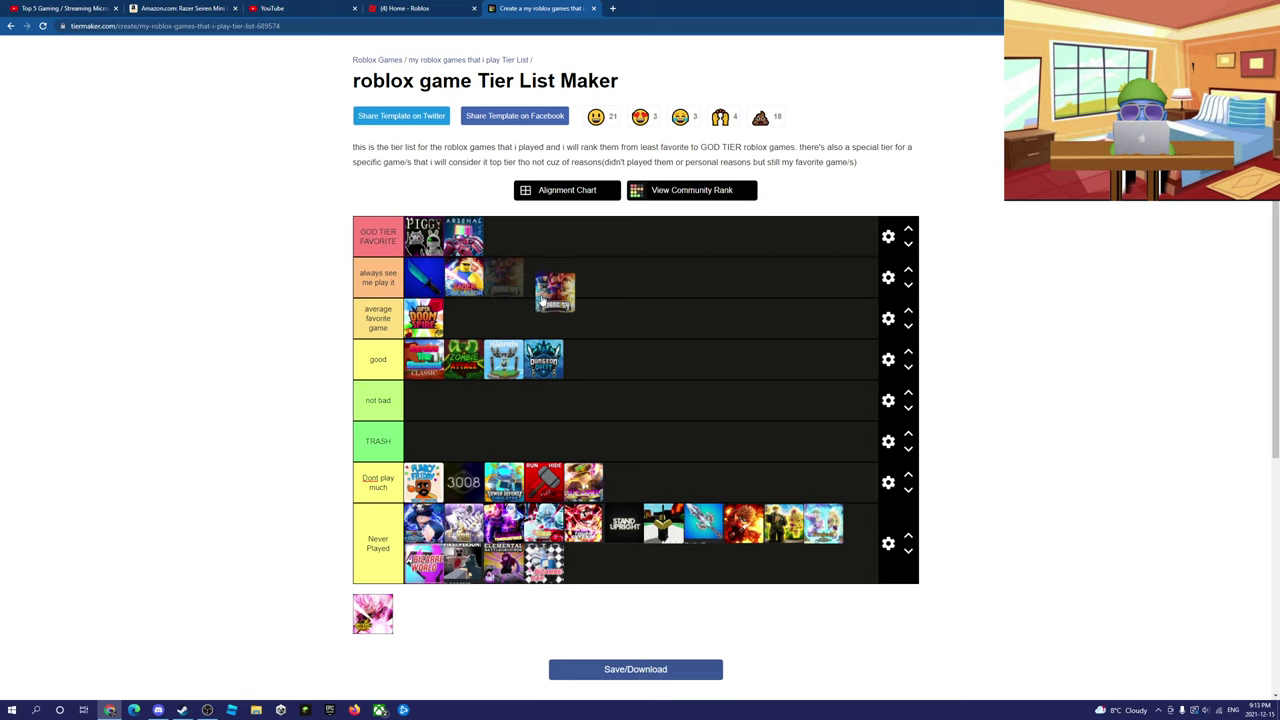
- Move Mad City to "average favorite game" and place the last remaining pink tile at the end of "Never Played"
drag(541, 300, 428, 322)
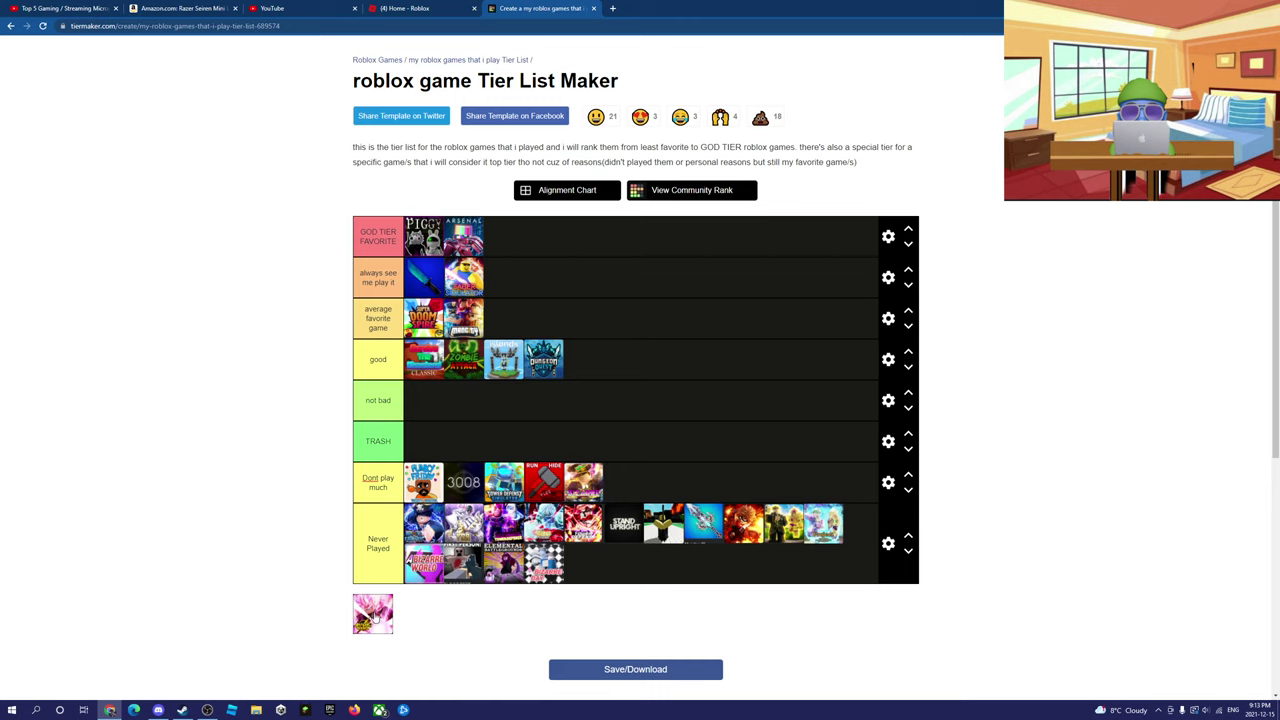
drag(372, 620, 560, 590)
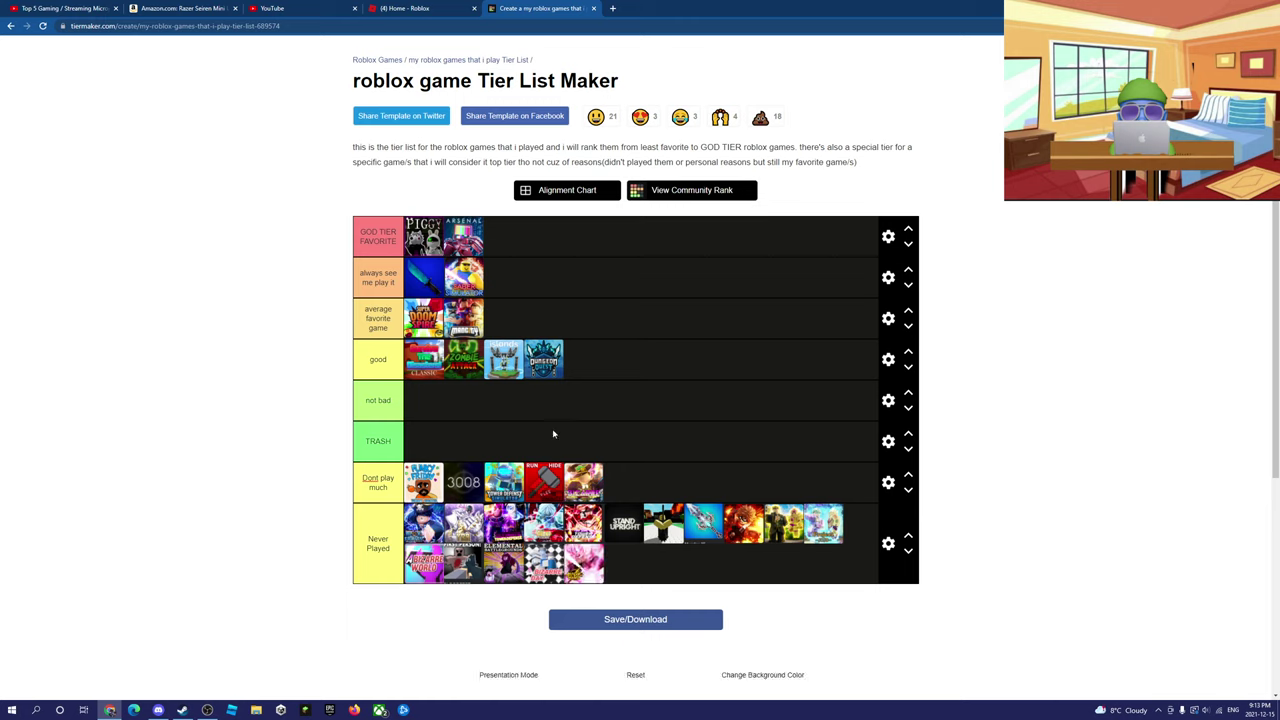
- Download the finished tier list image as my-image.png and close the save dialog
click(652, 625)
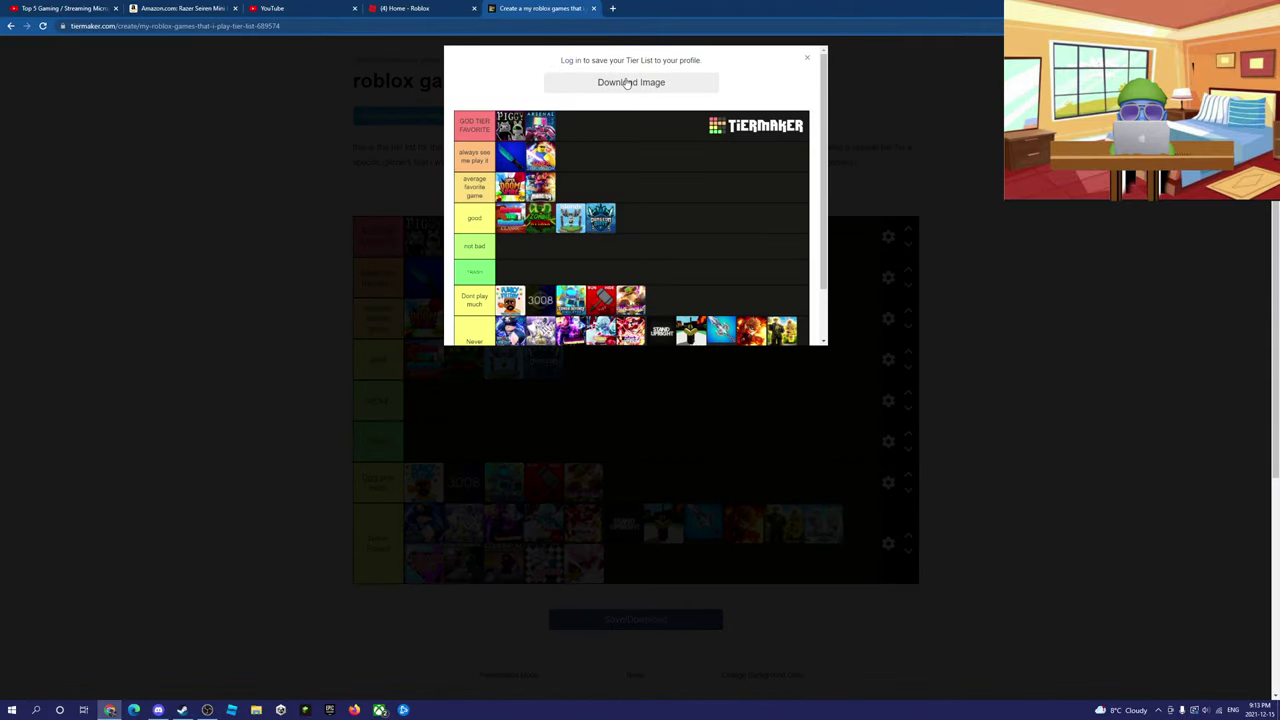
click(775, 268)
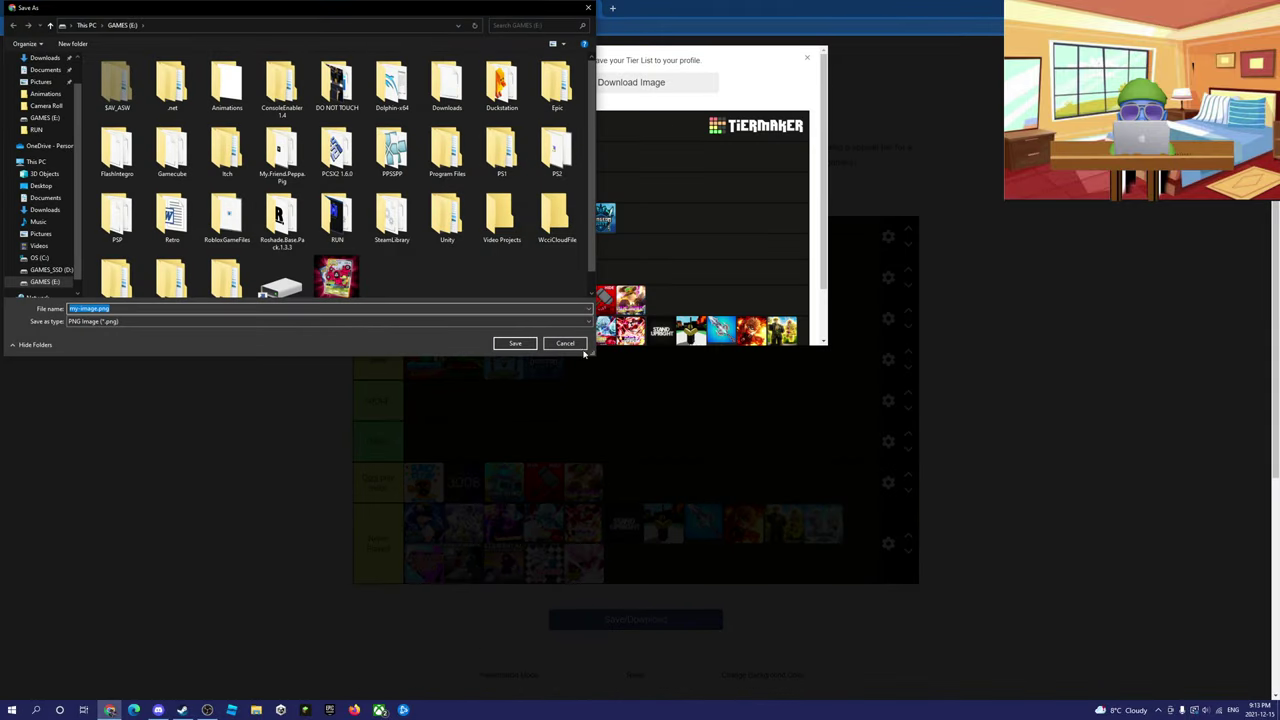
click(515, 345)
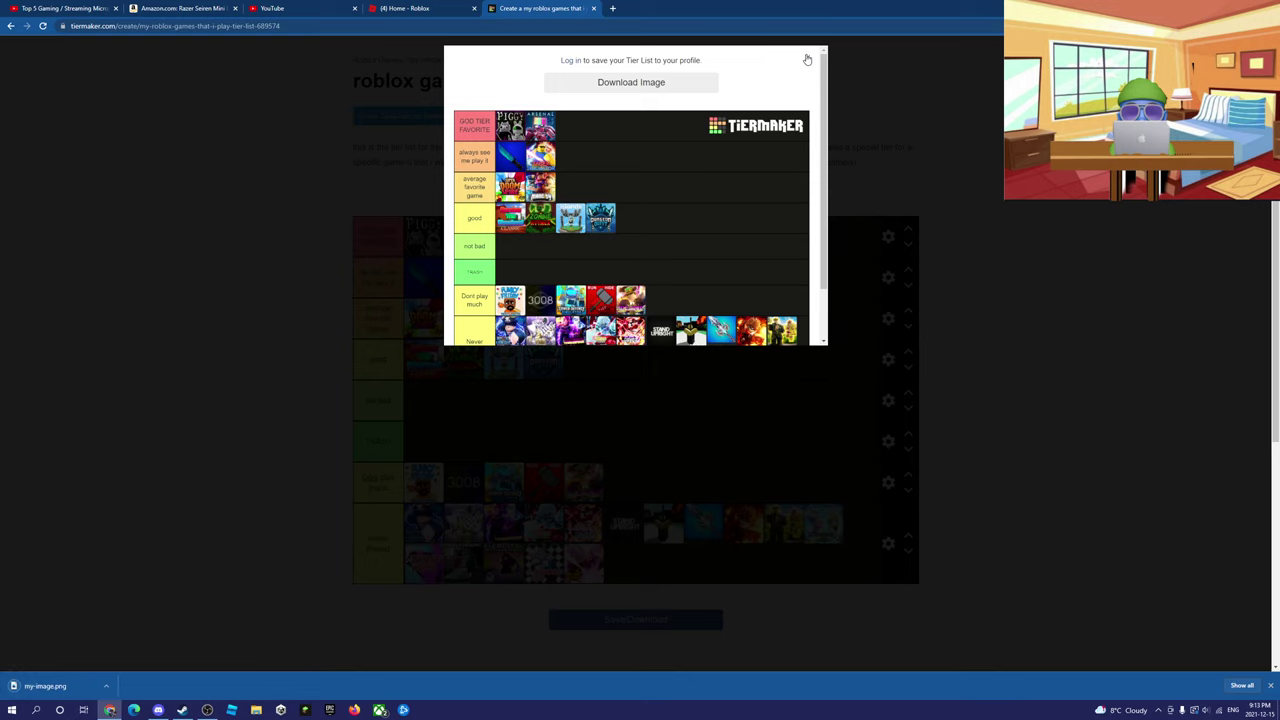
click(447, 45)
- Go to the TierMaker home page, briefly viewing the page of the video ranking 100 Nintendo Switch games
scroll(571, 440, up, 1)
click(252, 44)
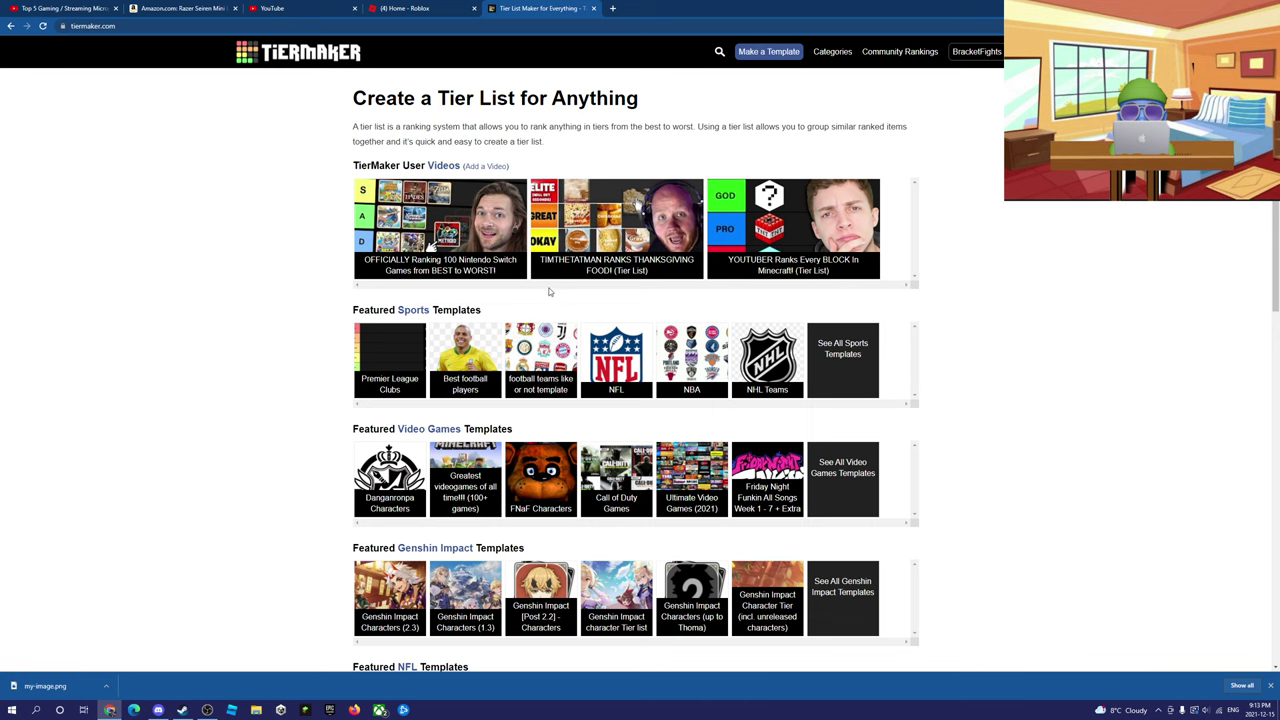
click(390, 219)
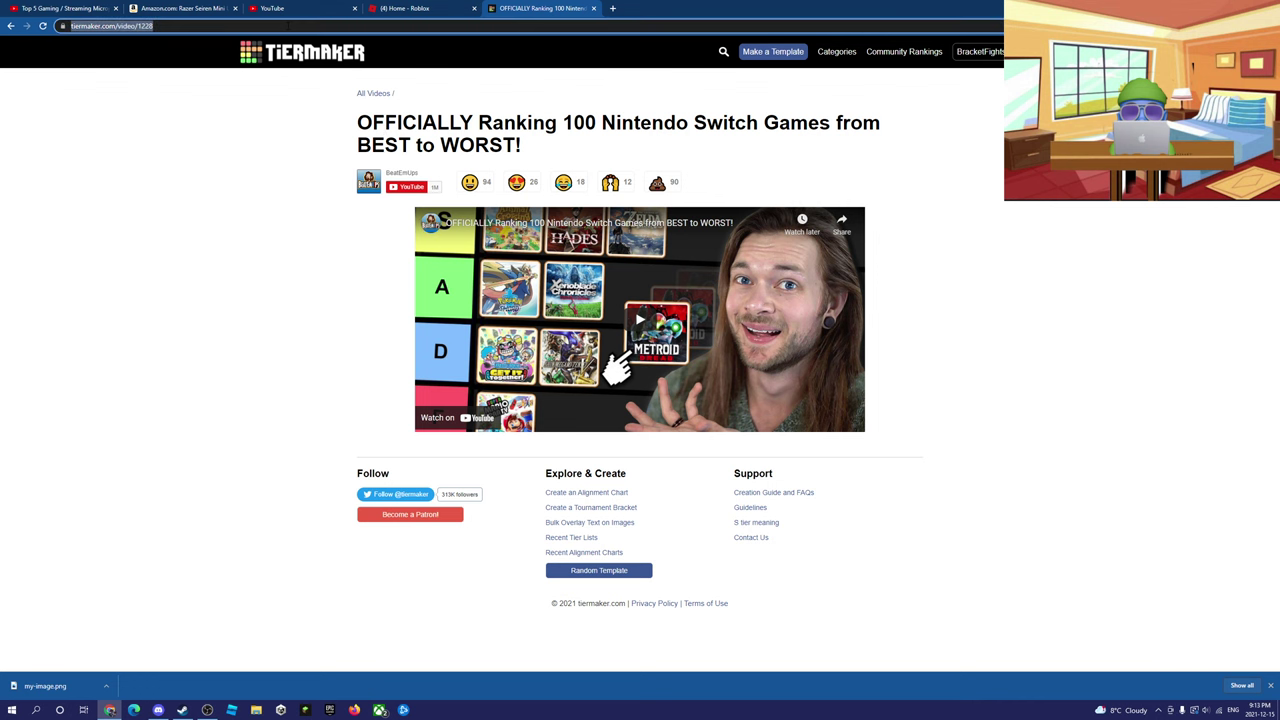
click(300, 50)
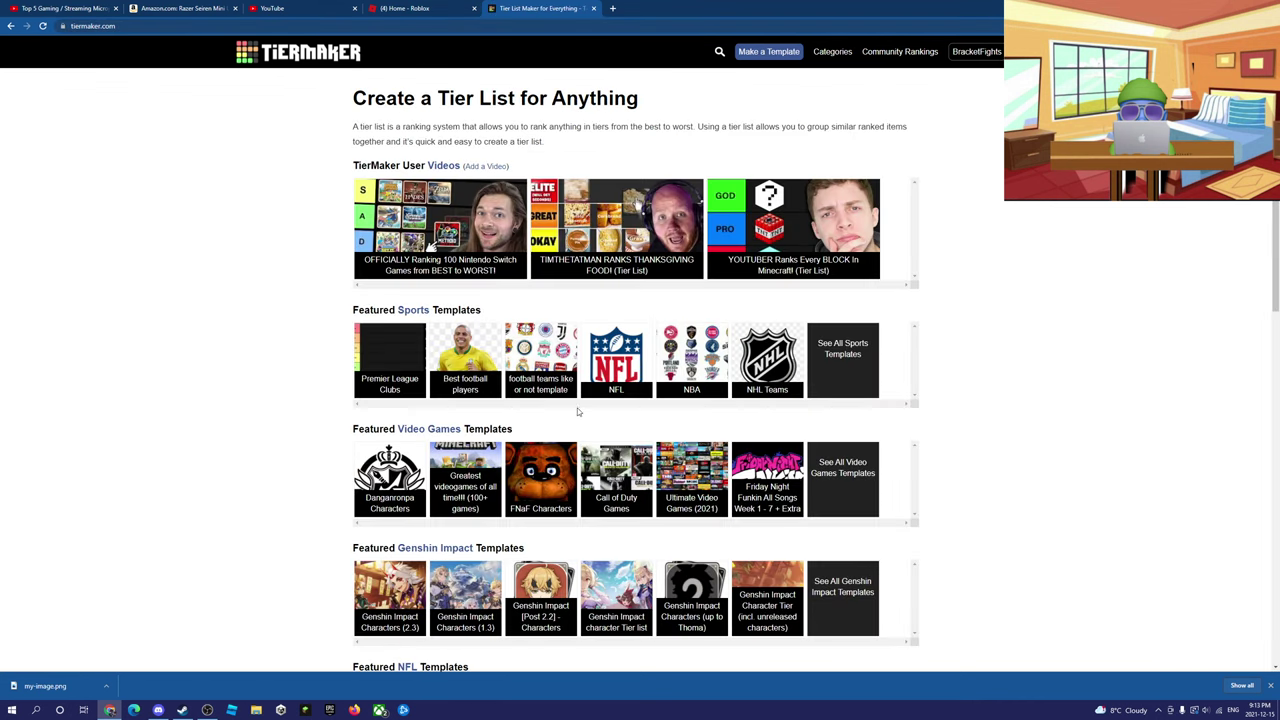
- Open the "Greatest videogames of all time!!! (100+ games)" template and look through its tiers and game tiles
scroll(578, 418, down, 1)
click(470, 465)
scroll(430, 450, down, 5)
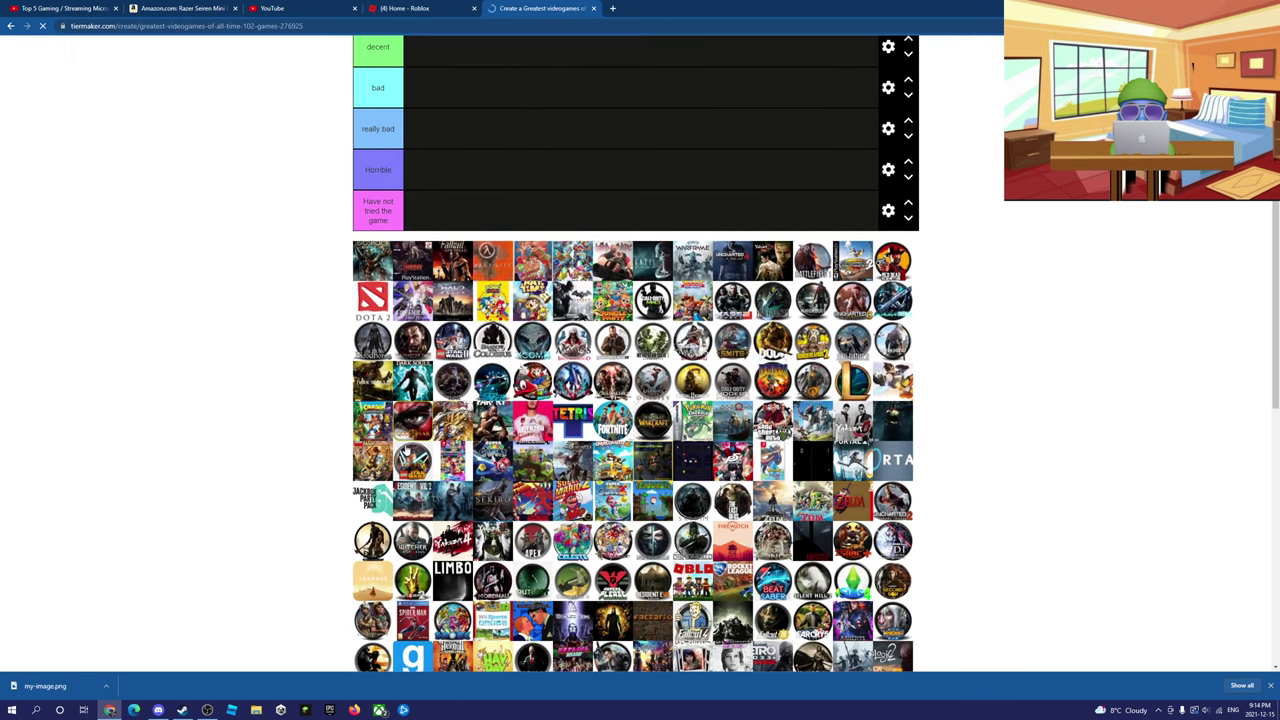
scroll(403, 446, down, 5)
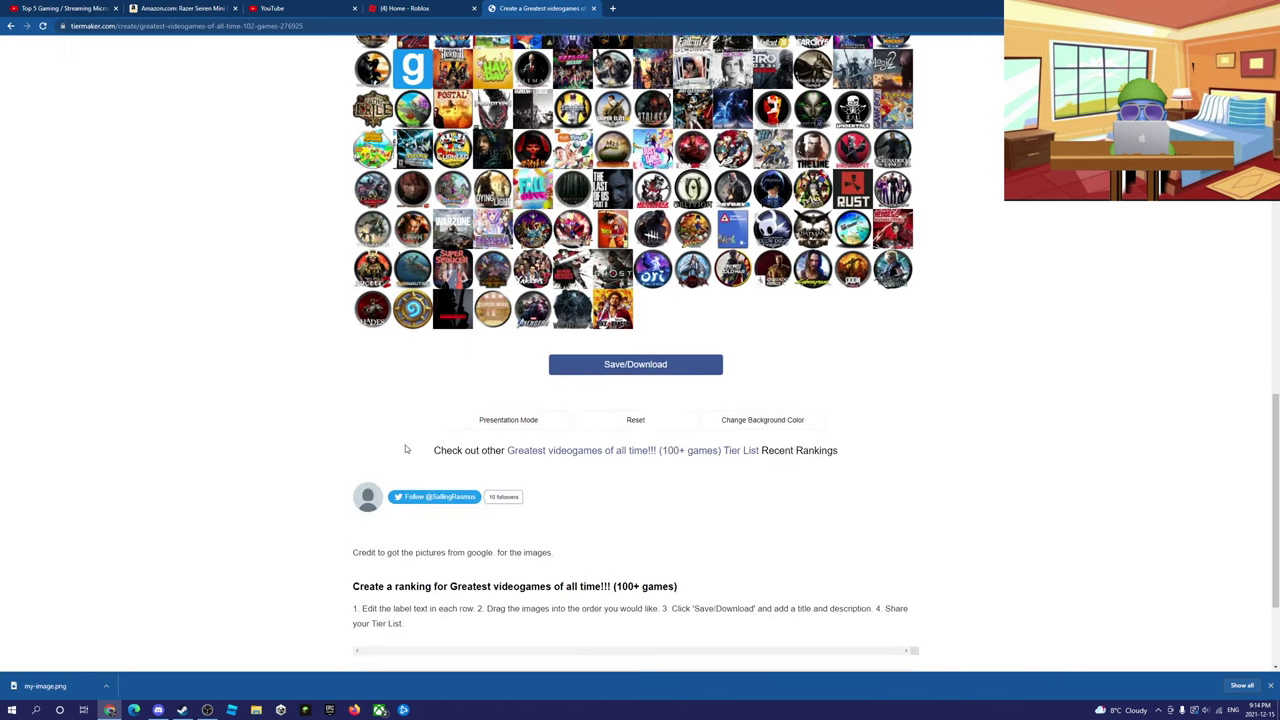
scroll(403, 446, up, 3)
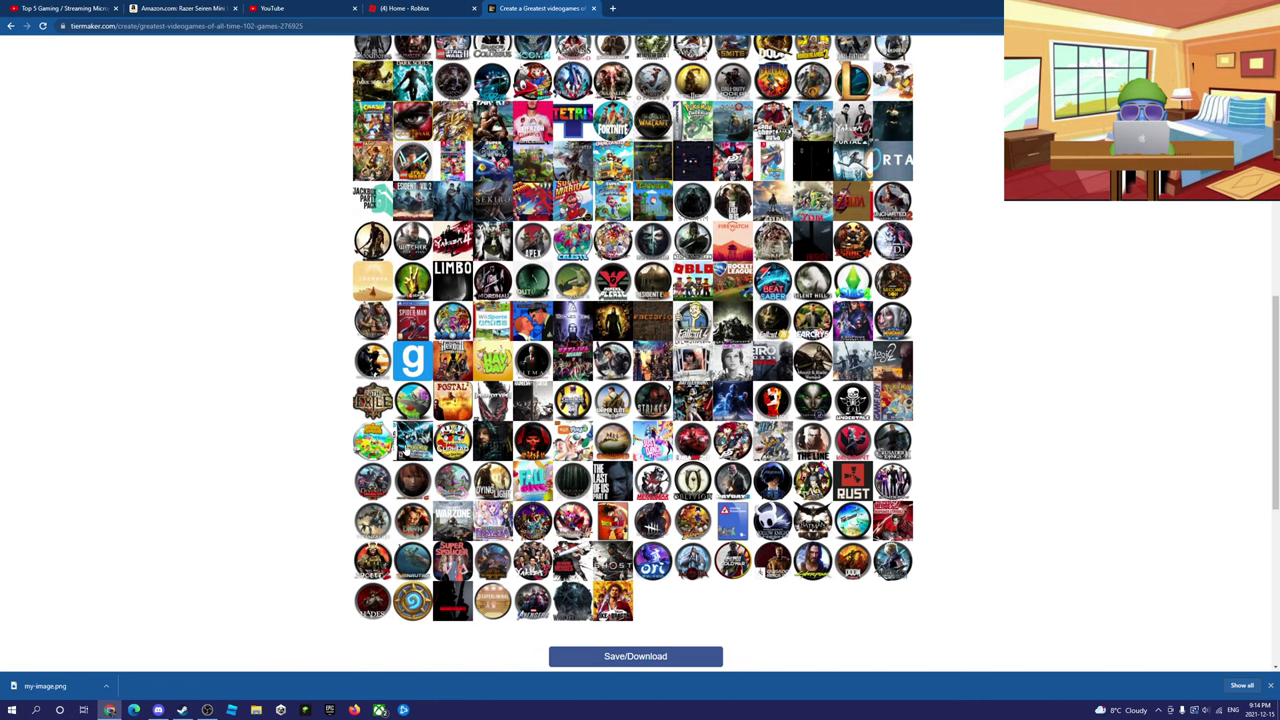
scroll(403, 446, up, 4)
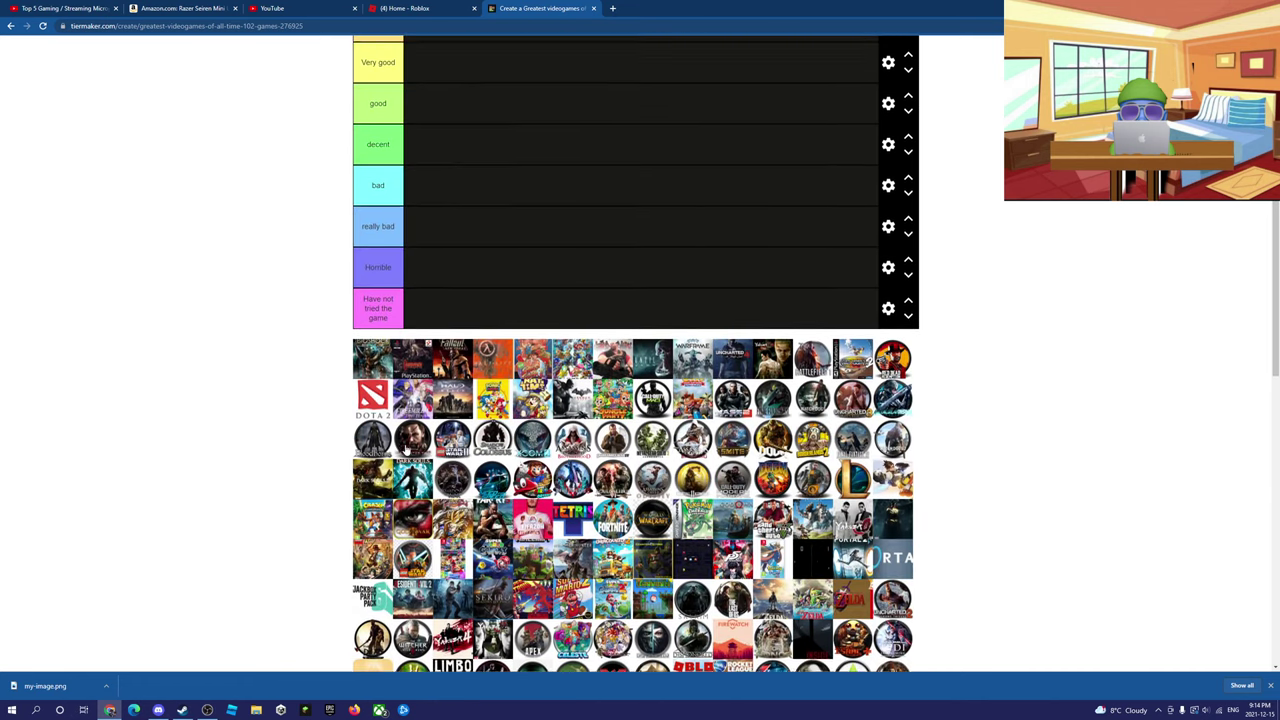
- Place the Roblox tile in the "Masterpiece" tier
scroll(403, 446, down, 2)
drag(687, 552, 445, 267)
scroll(500, 270, up, 5)
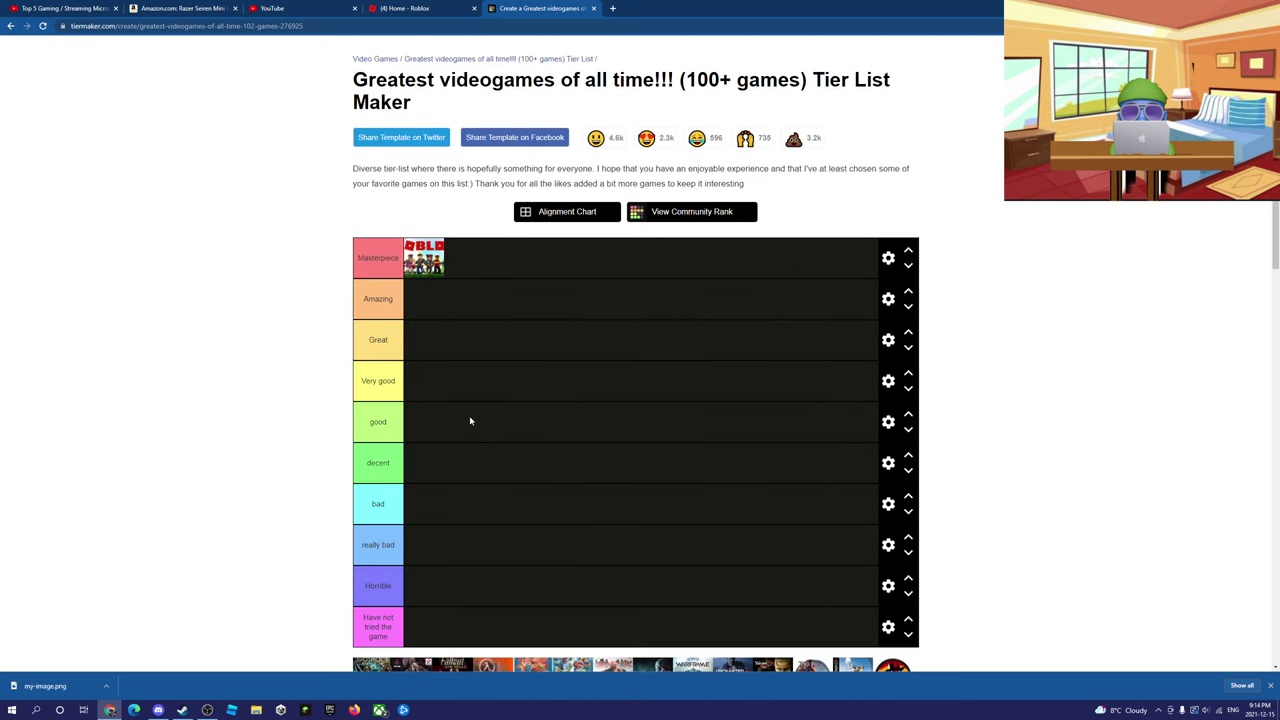
- Place the first four tiles of the pool in the "Have not tried the game" tier
scroll(470, 421, down, 2)
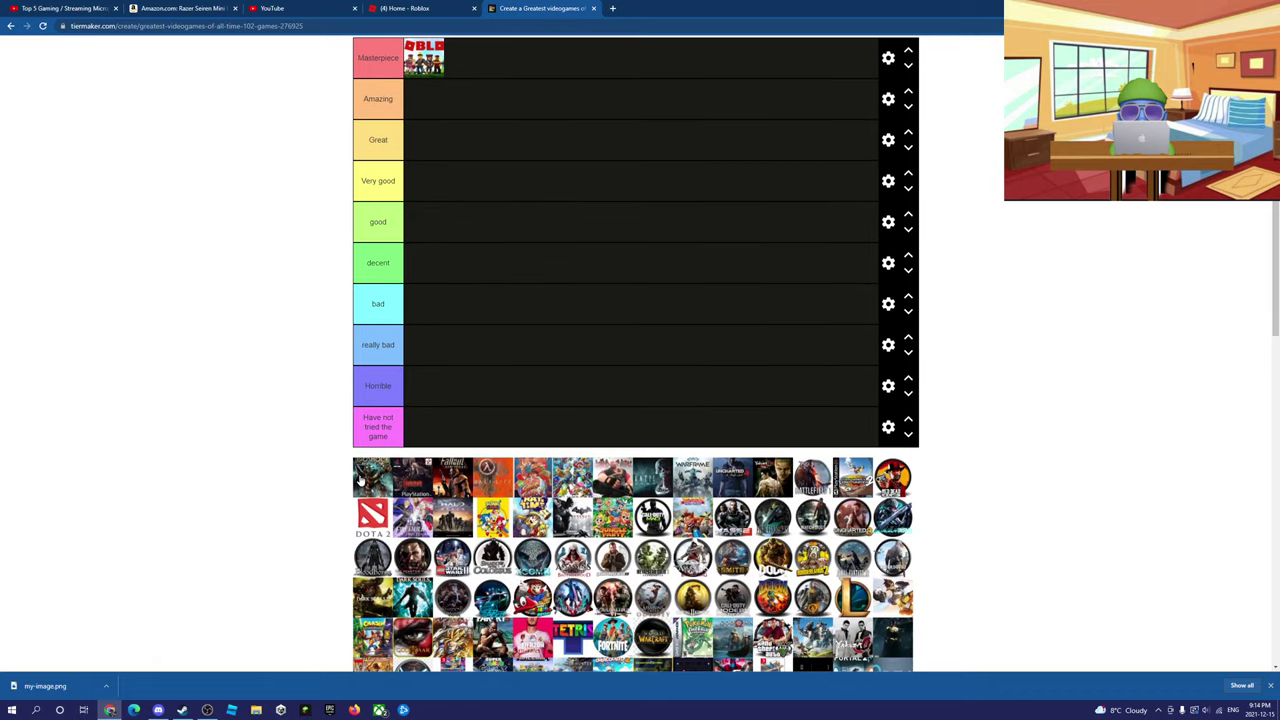
drag(360, 478, 425, 422)
drag(378, 476, 476, 420)
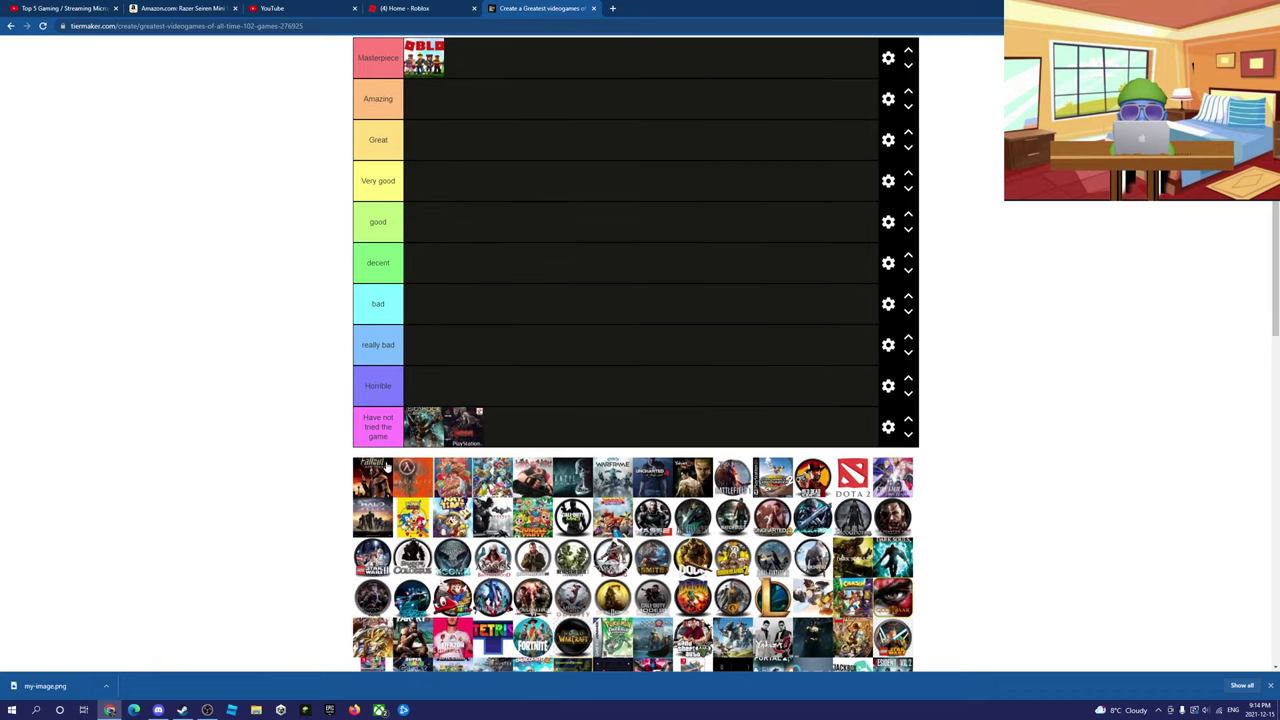
drag(378, 478, 522, 426)
drag(372, 477, 543, 430)
- Place the red cartoon tile at the start of the pool in "Very good" and the colorful tile after it in "Amazing"
drag(362, 471, 445, 182)
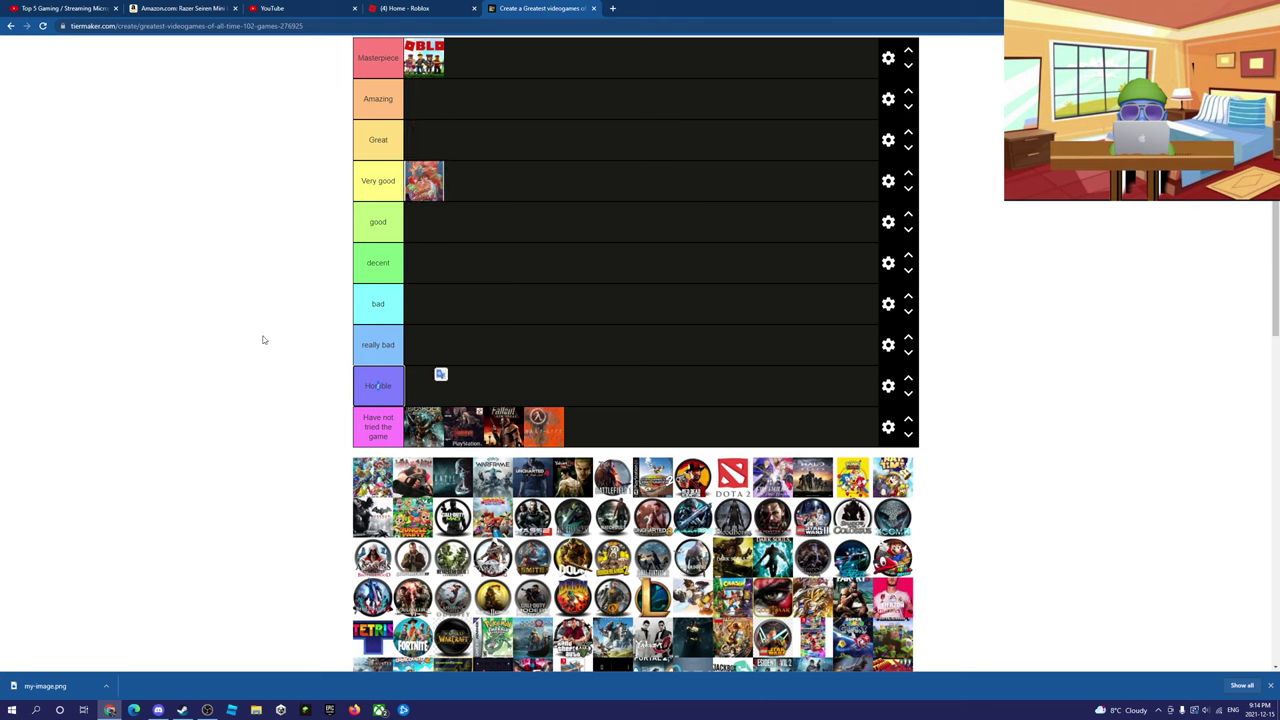
click(178, 344)
drag(372, 475, 440, 100)
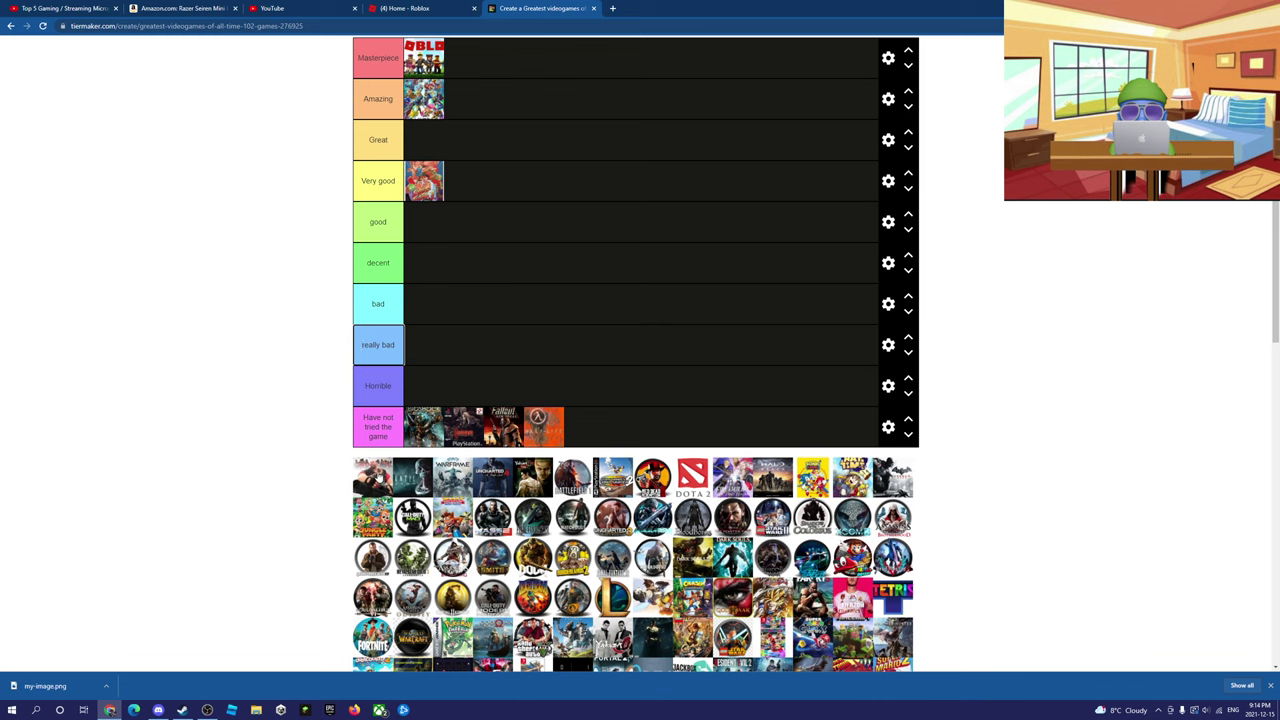
- Add the next tile to "Have not tried the game" and rename that tier "Have not tried the game/dont play much"
drag(374, 478, 582, 425)
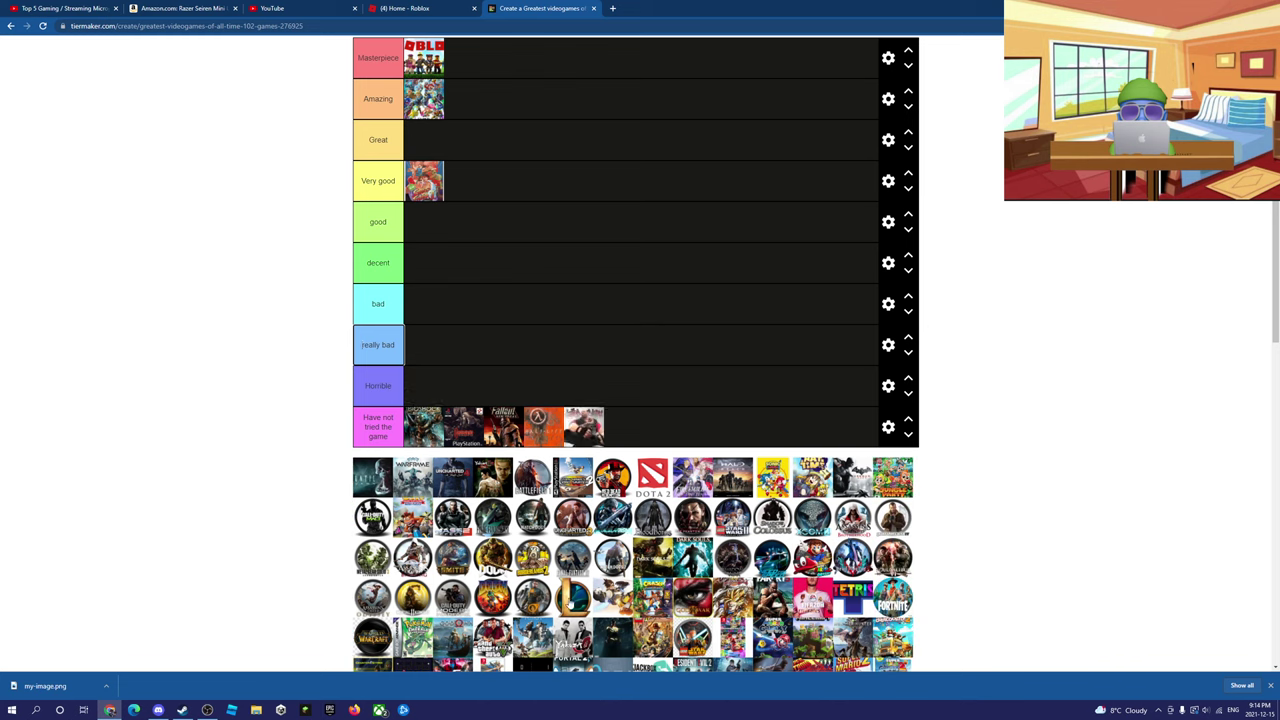
click(392, 427)
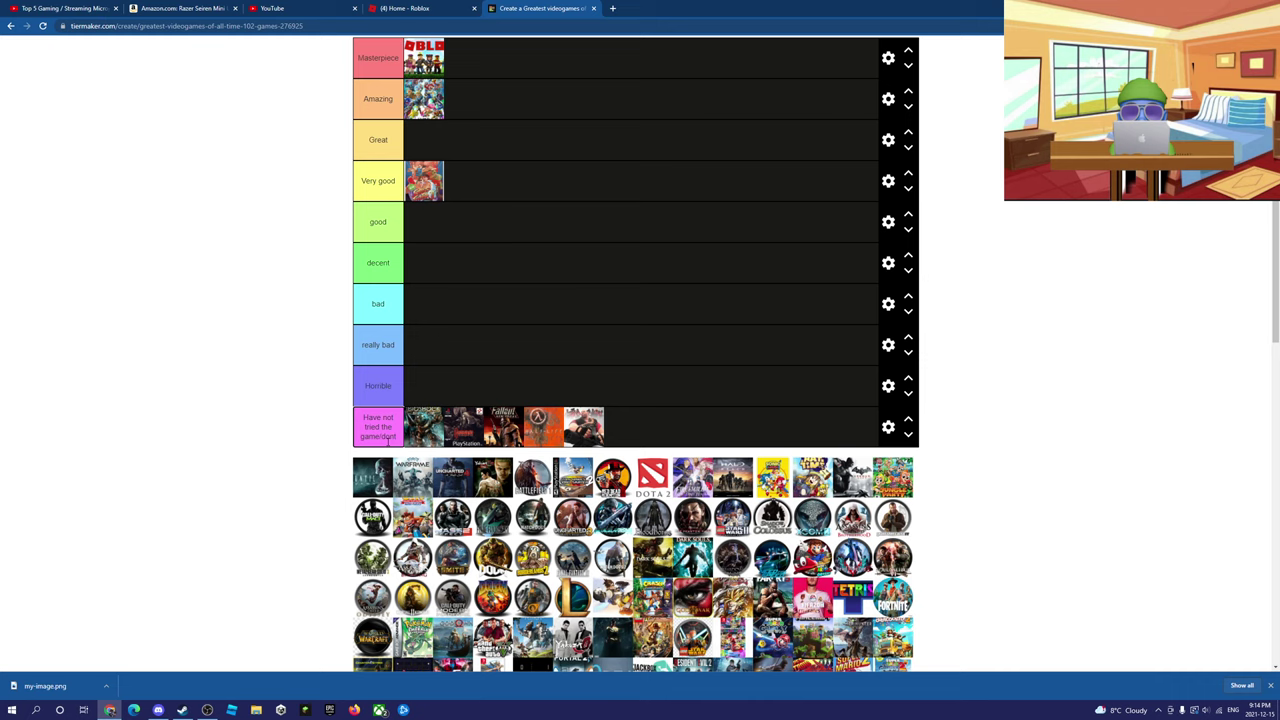
text(play much)
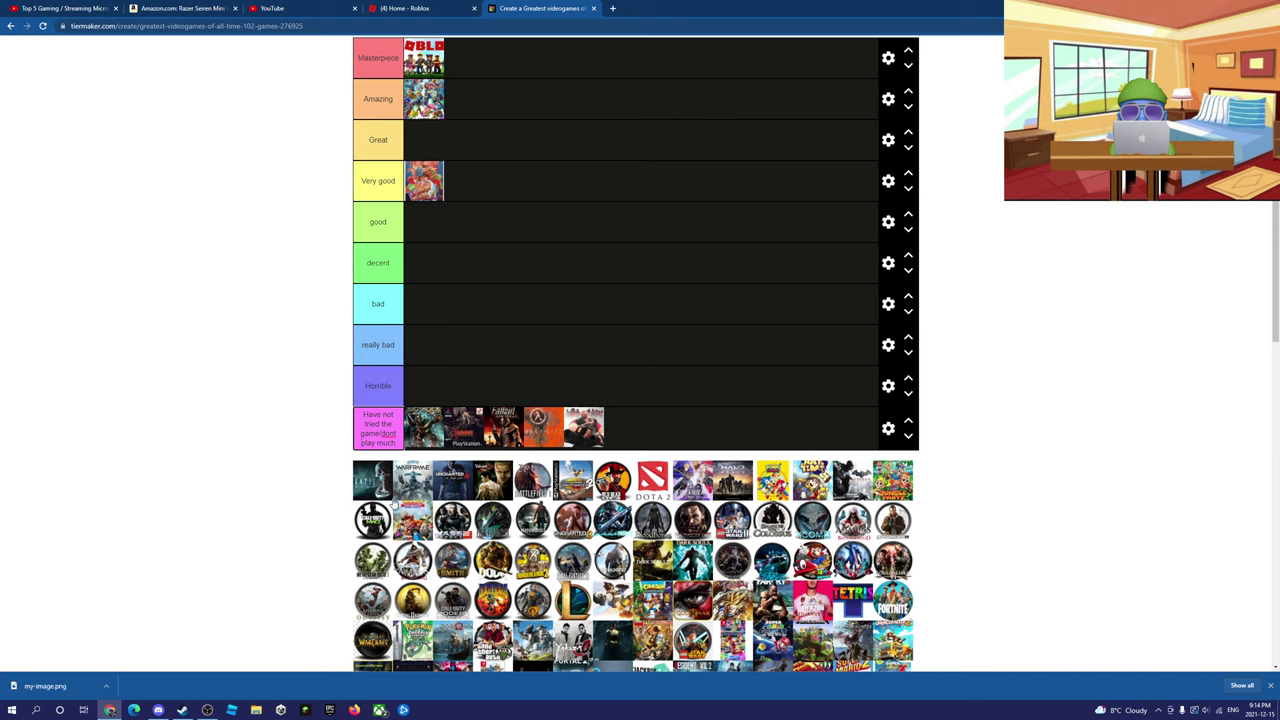
- Place the next ten pool tiles, including Warframe, Battlefield 1, Dota 2 and Halo, in "Have not tried the game/dont play much"
drag(366, 487, 699, 430)
drag(362, 492, 810, 424)
drag(372, 480, 744, 428)
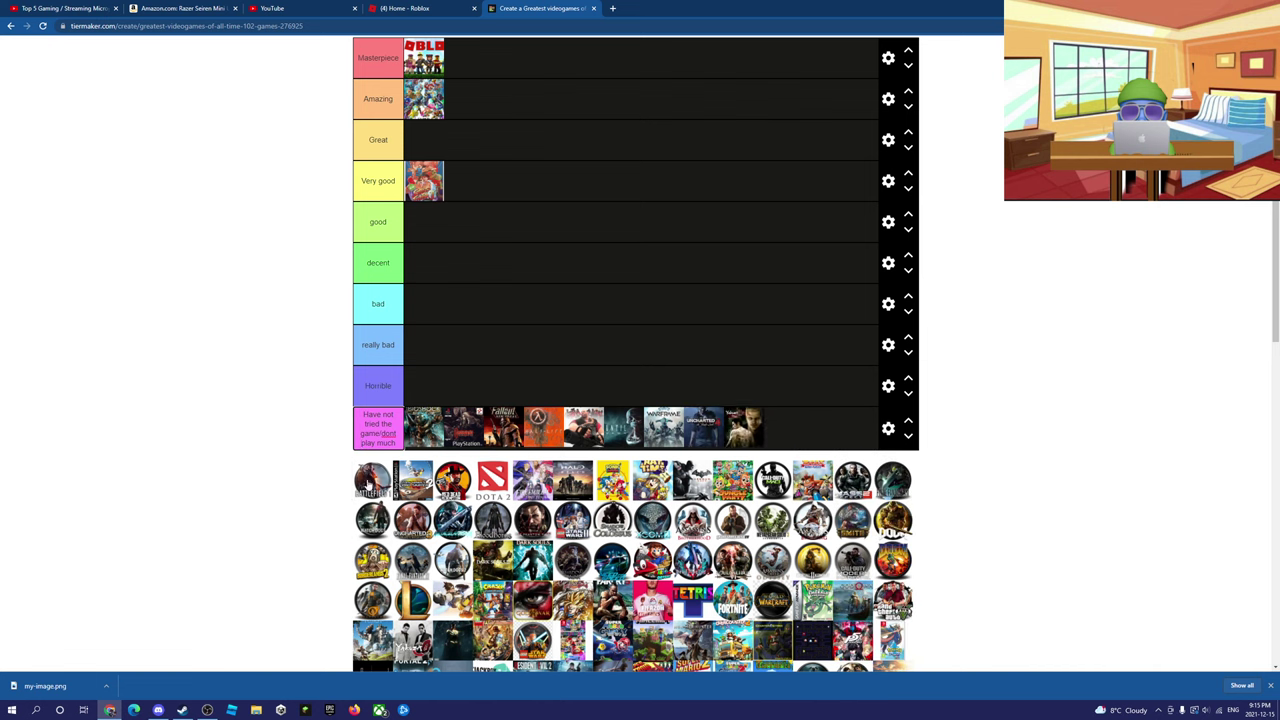
drag(368, 484, 782, 430)
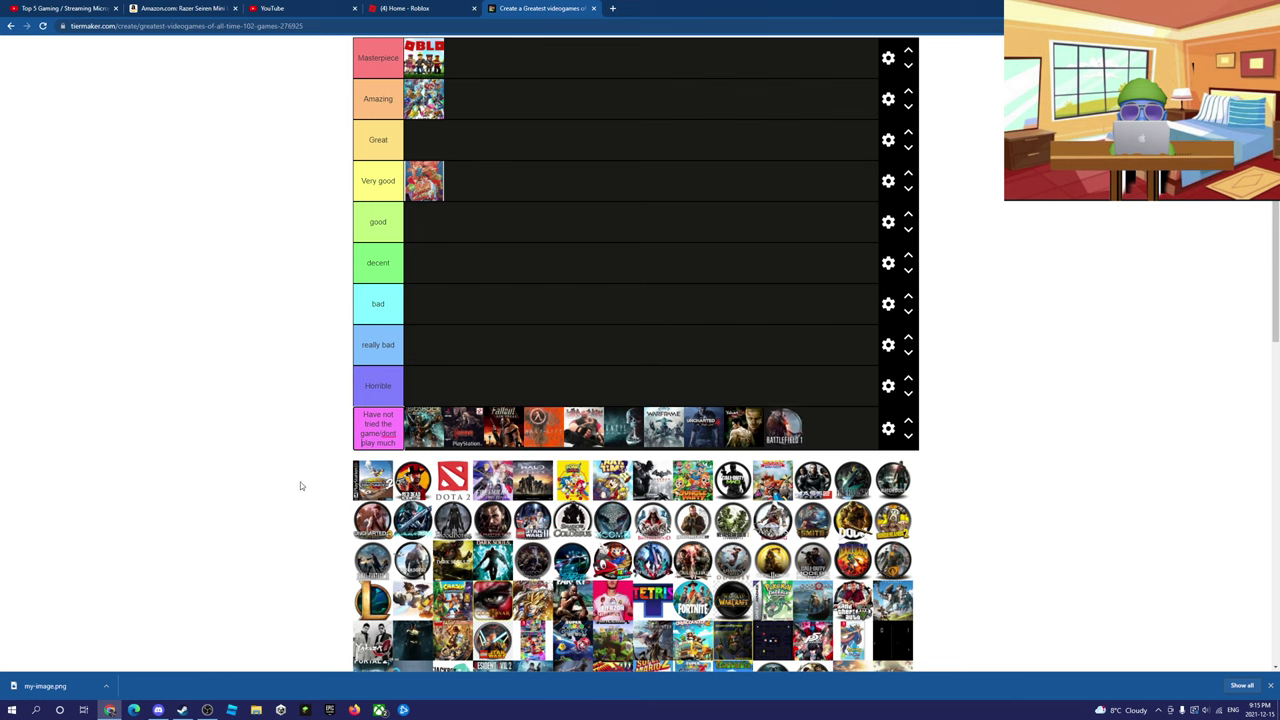
drag(360, 482, 850, 435)
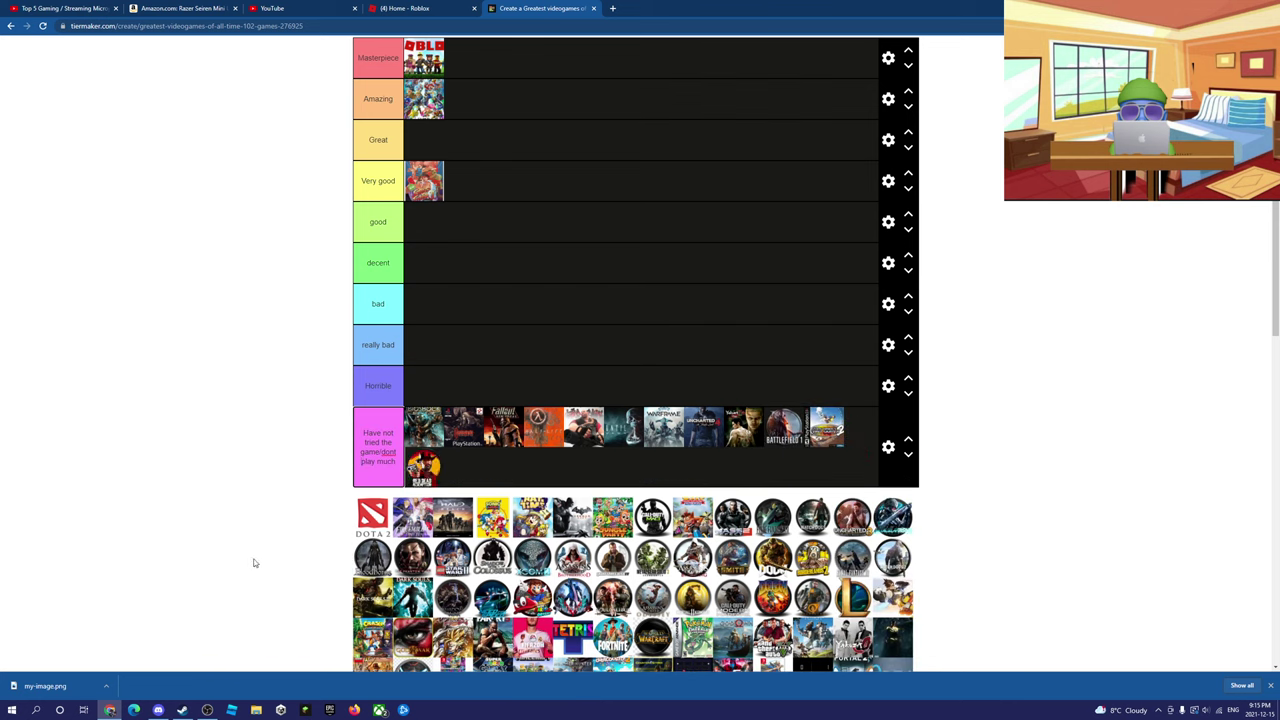
drag(372, 517, 544, 468)
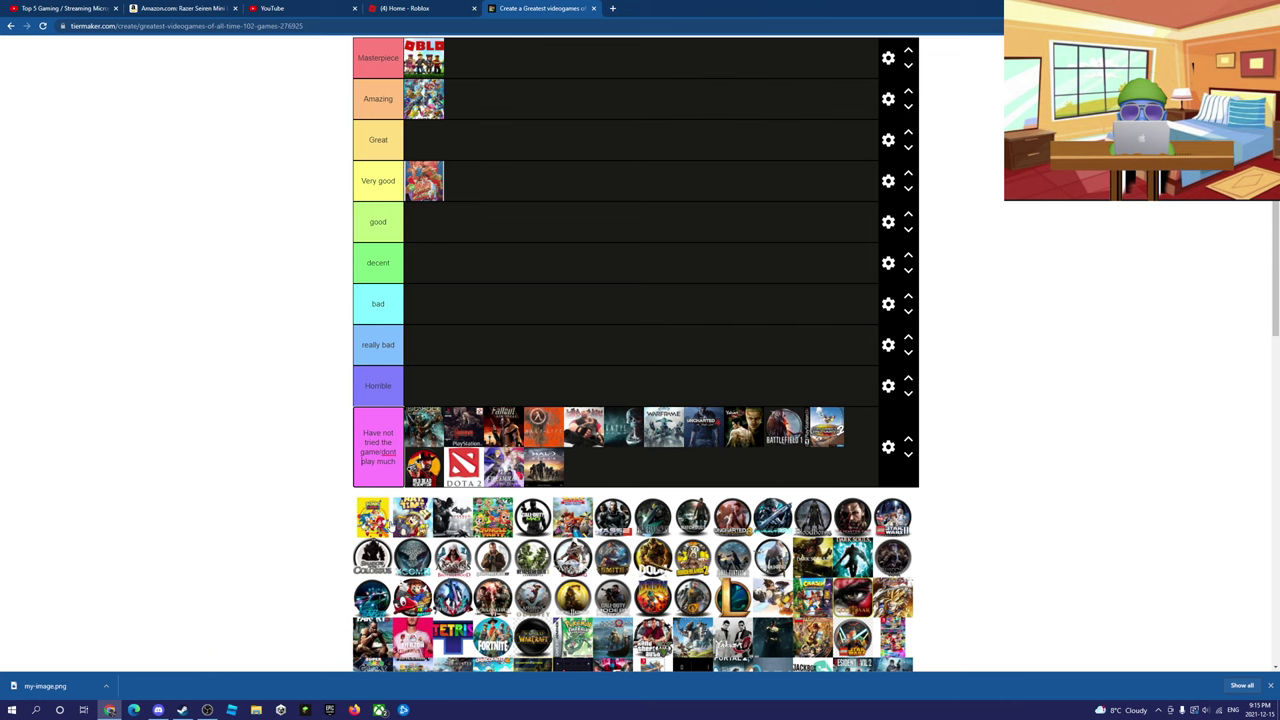
- Place the narrow multicolored tile with white margins in the "good" tier
scroll(575, 514, down, 1)
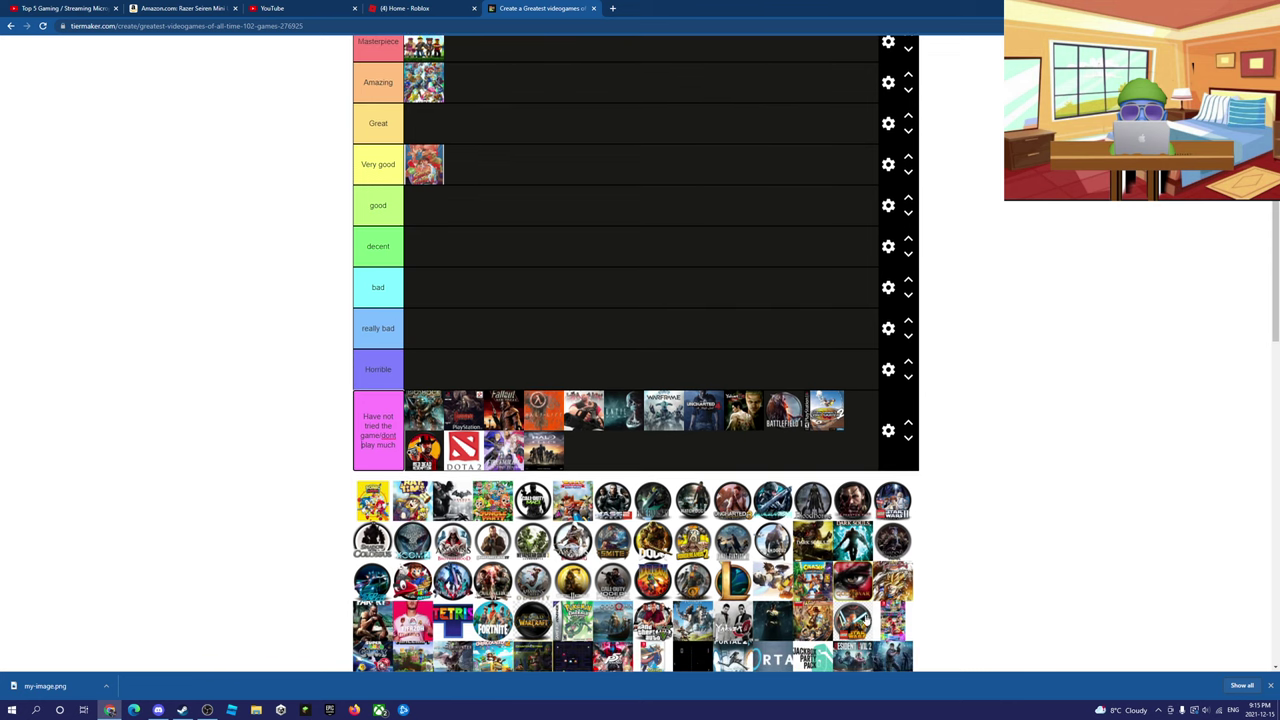
drag(910, 628, 487, 450)
scroll(540, 550, down, 1)
scroll(505, 520, up, 3)
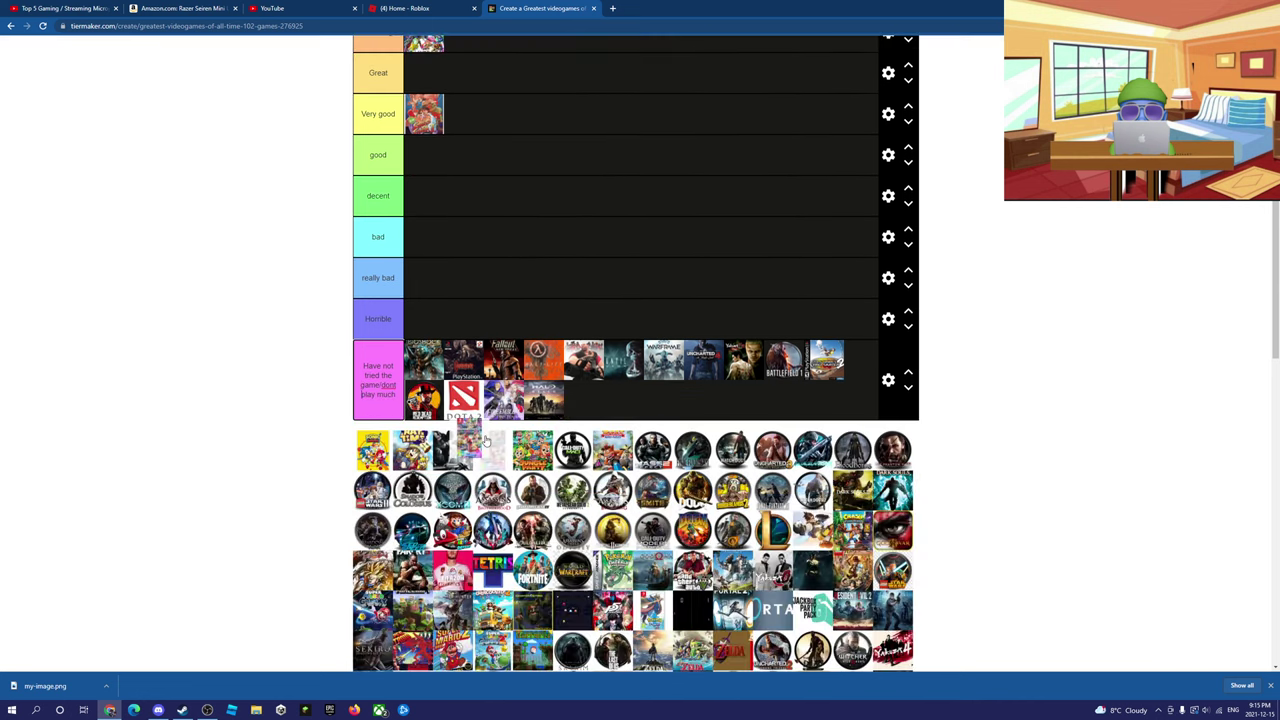
scroll(508, 410, up, 4)
drag(486, 441, 492, 391)
- Place the round Mario tile with the red cap at the end of "Amazing"
scroll(527, 423, down, 1)
scroll(440, 408, down, 3)
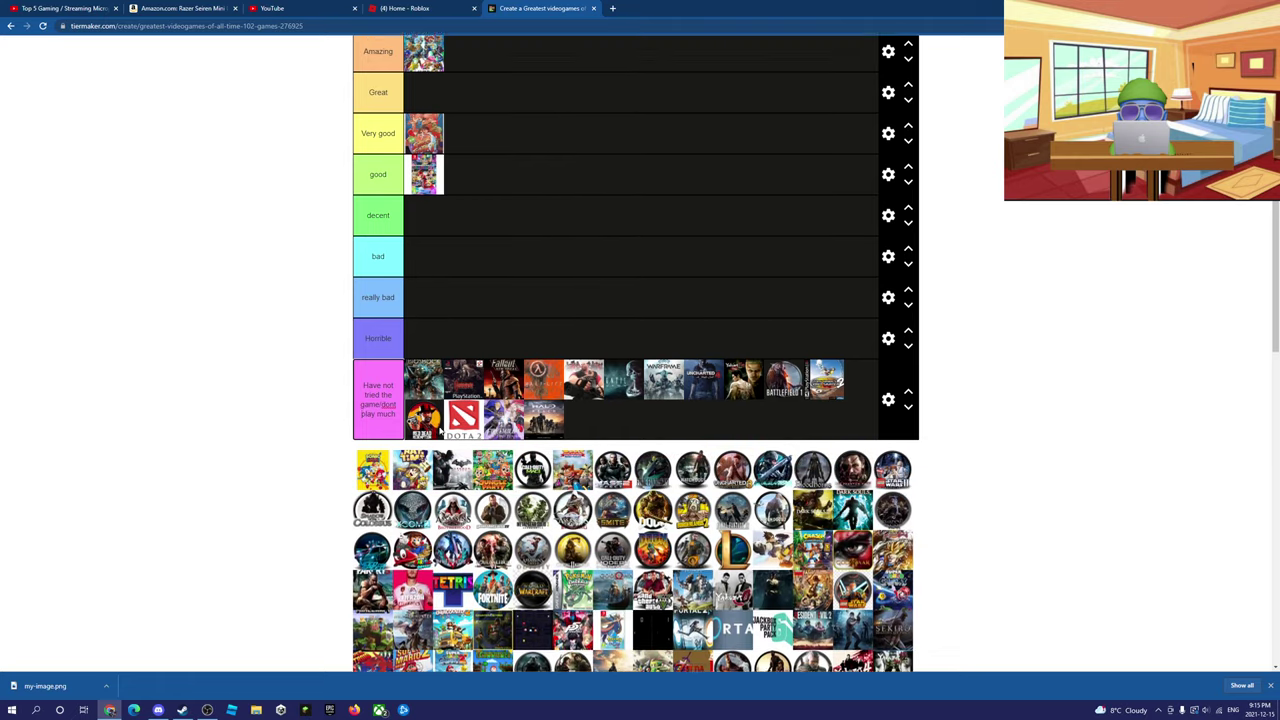
drag(420, 489, 467, 175)
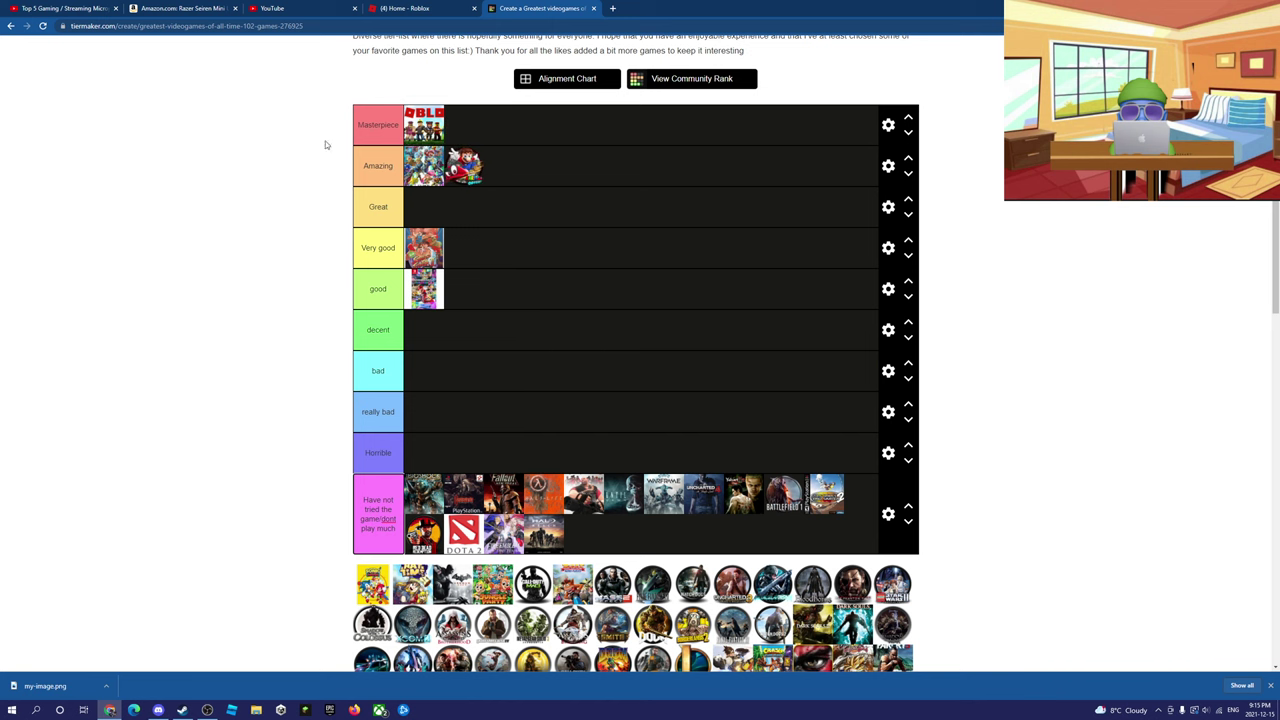
- Place the Spider-Man tile in "Masterpiece" and the yellow-and-blue tile from the pool in "Great"
scroll(282, 362, down, 3)
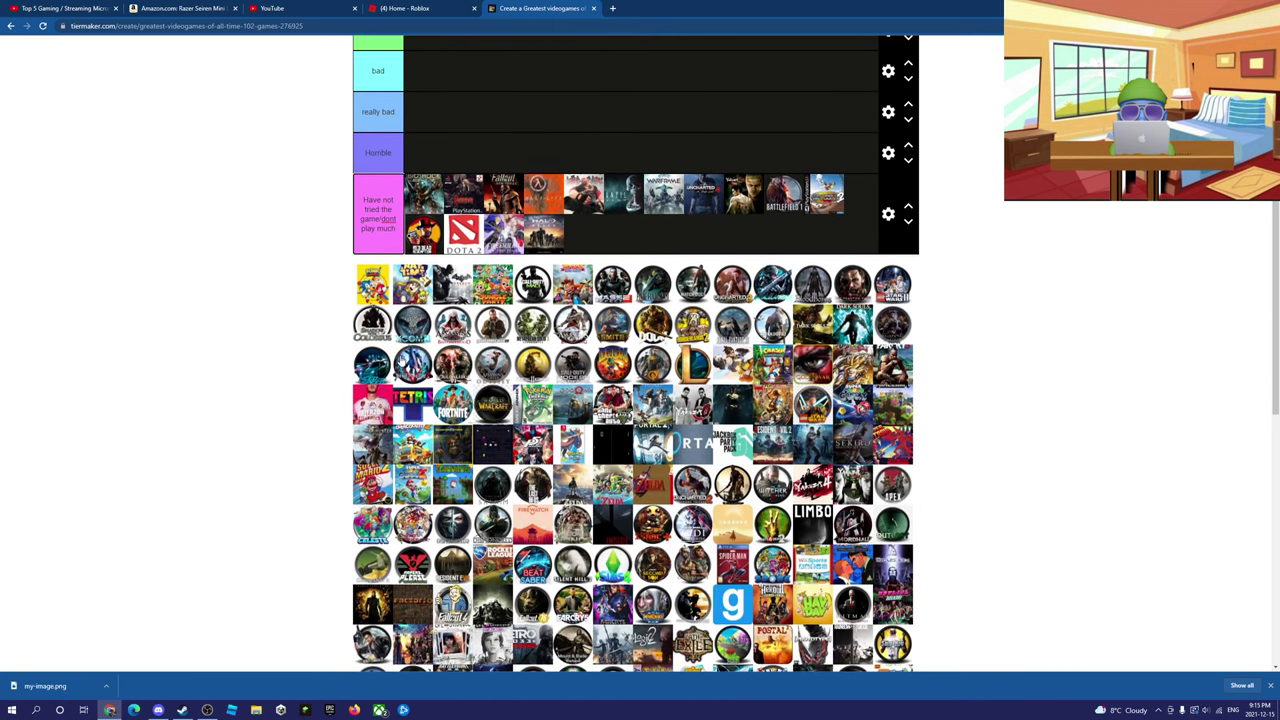
drag(730, 570, 468, 143)
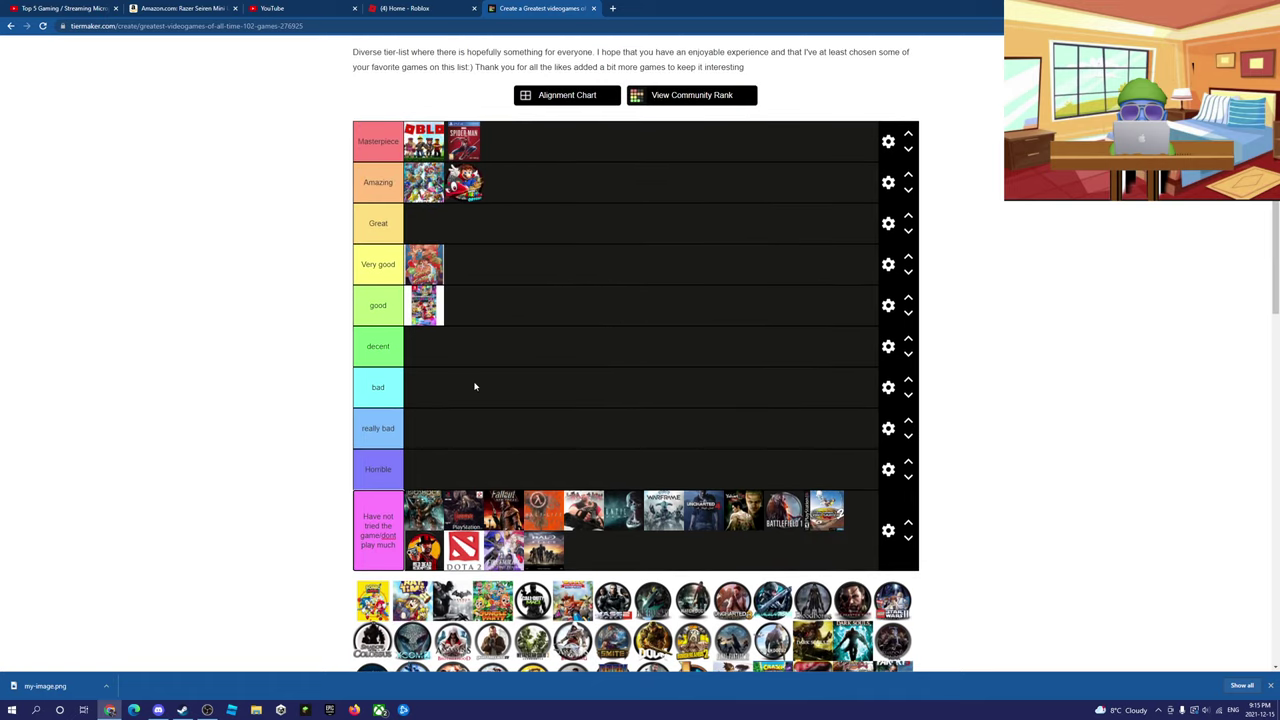
scroll(475, 387, down, 5)
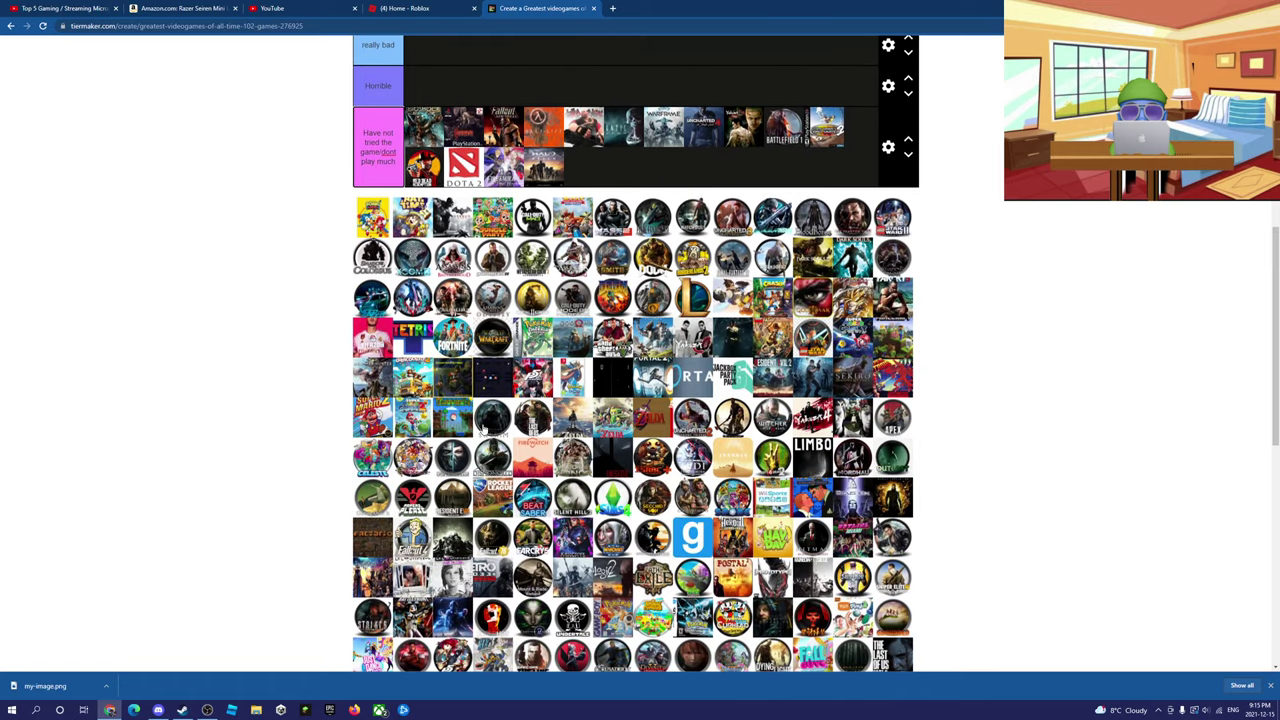
drag(430, 381, 458, 198)
- Place the blue "g" tile at the end of "Very good"
scroll(533, 512, down, 5)
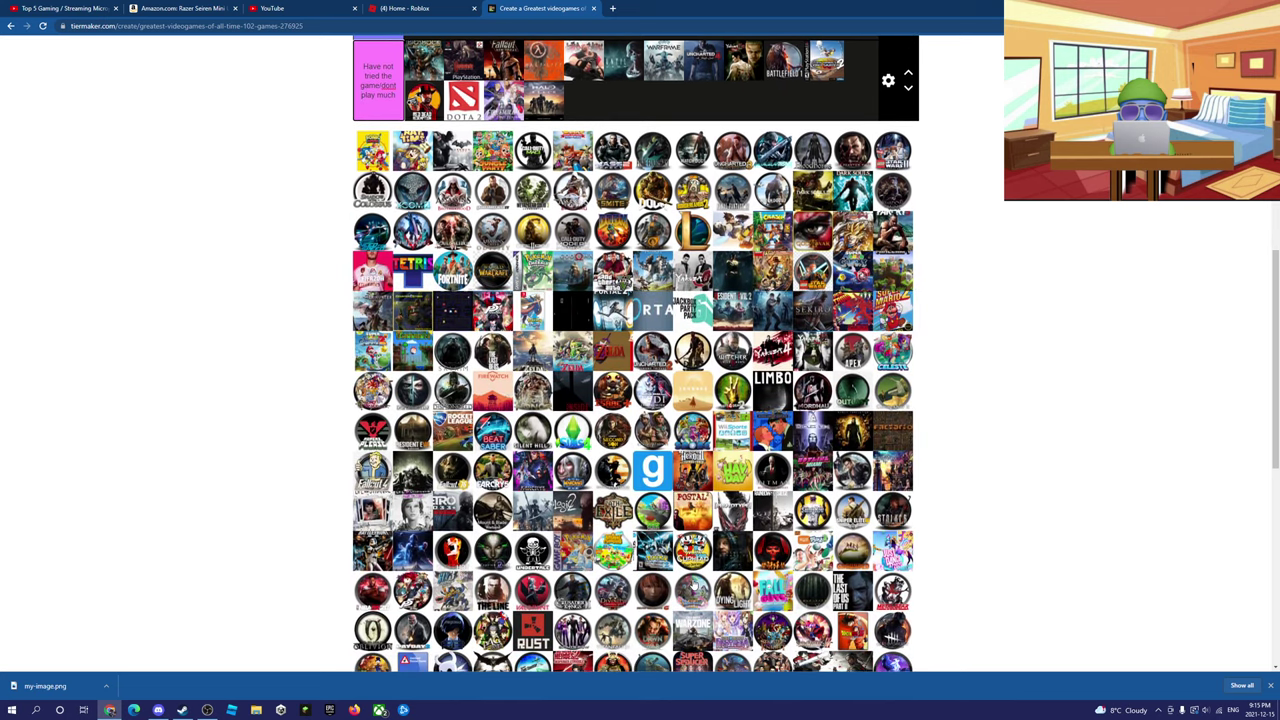
drag(646, 477, 490, 400)
scroll(620, 480, up, 5)
scroll(550, 514, up, 2)
scroll(477, 513, up, 2)
- Find the bright pink-and-blue tile in the pool and place it at the end of "Have not tried the game/dont play much"
scroll(492, 438, down, 15)
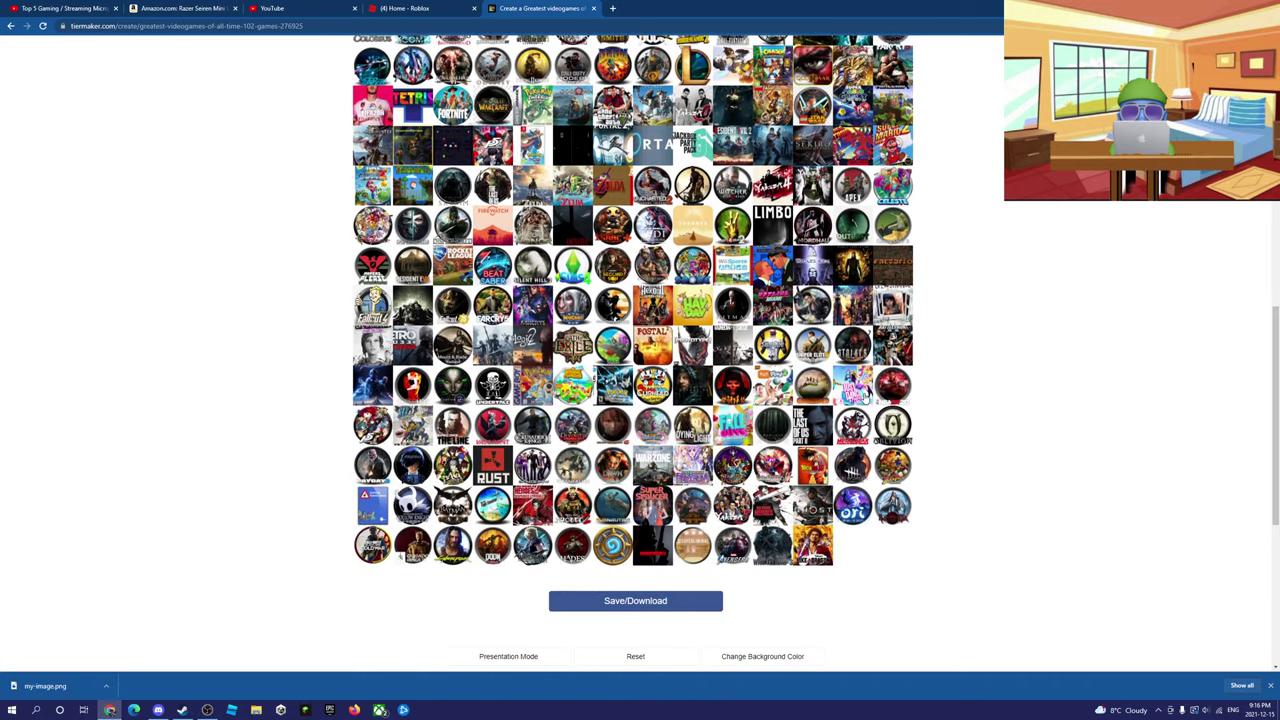
scroll(885, 400, up, 15)
drag(581, 704, 601, 546)
- Move the Fortnite tile from the pool into the tier list
scroll(601, 546, down, 3)
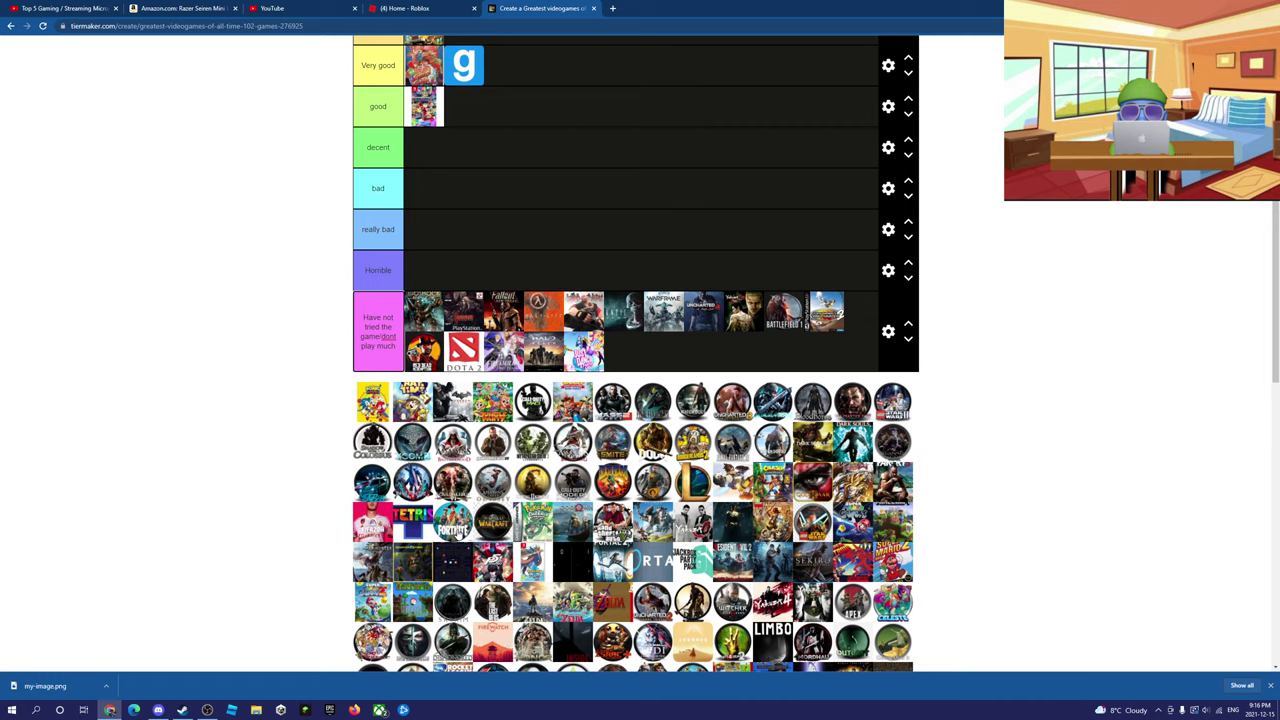
scroll(499, 439, up, 4)
drag(459, 536, 470, 455)
scroll(470, 455, down, 5)
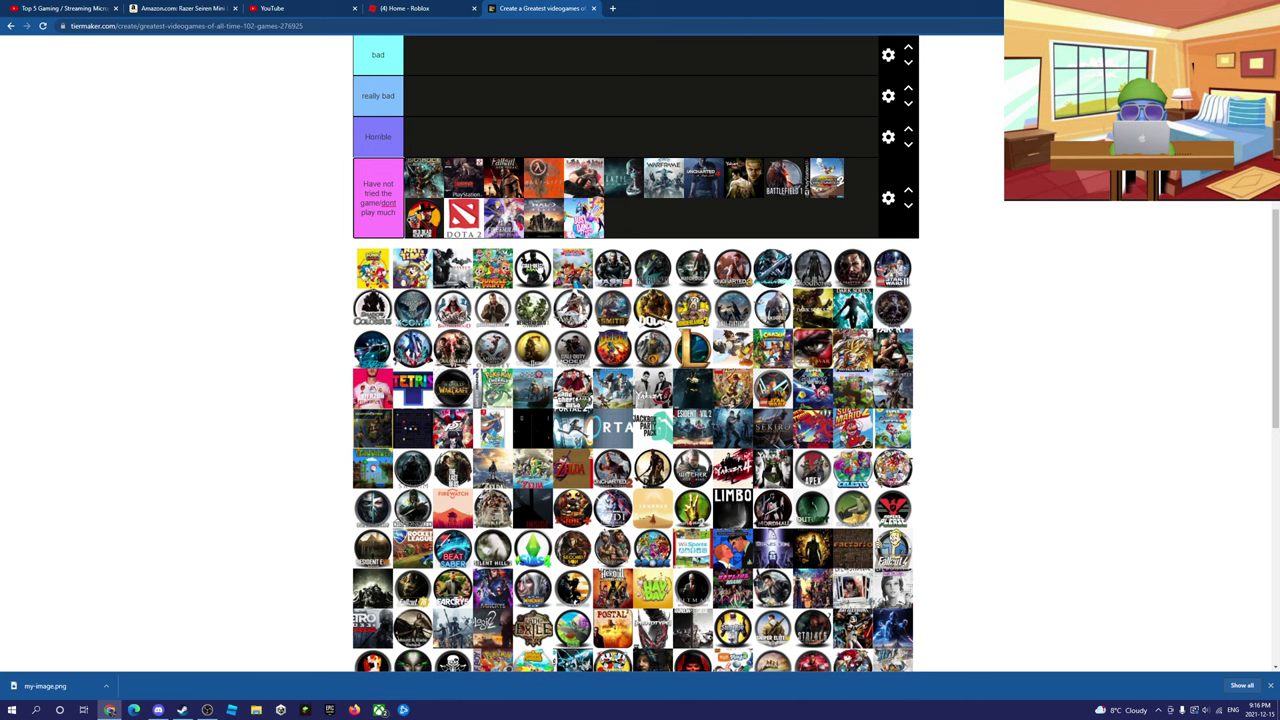
scroll(493, 432, down, 4)
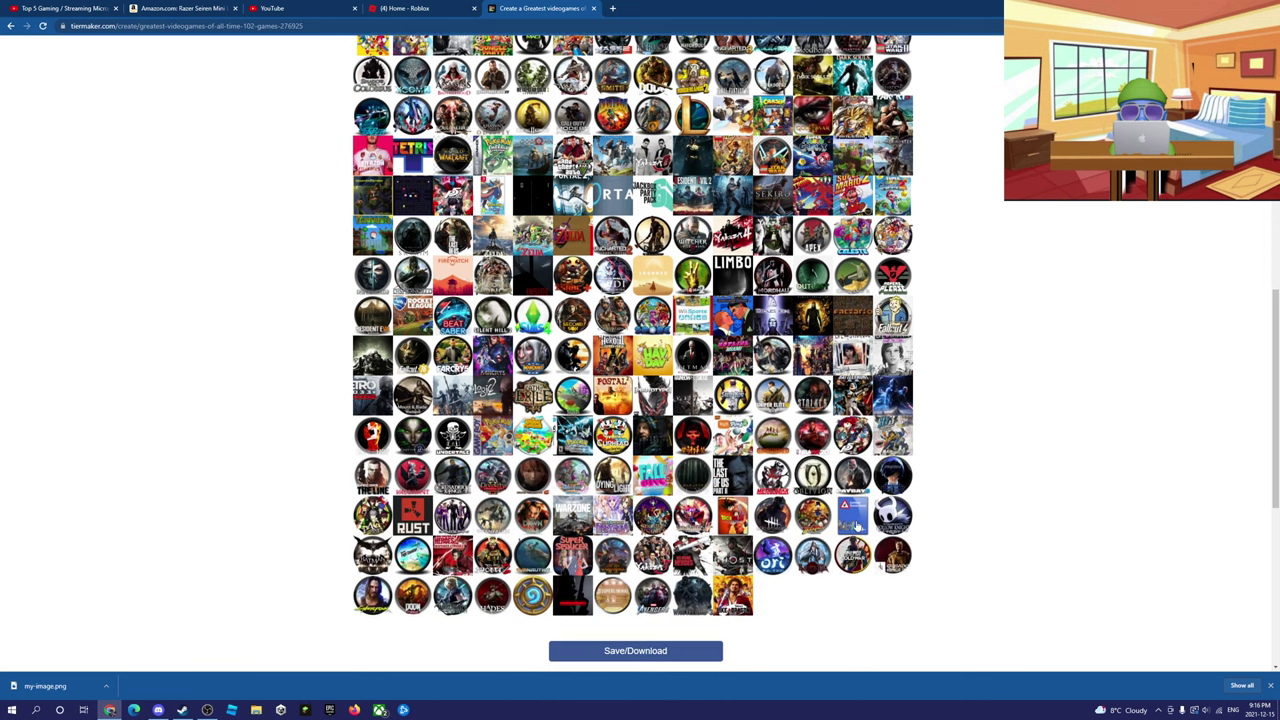
scroll(557, 484, down, 2)
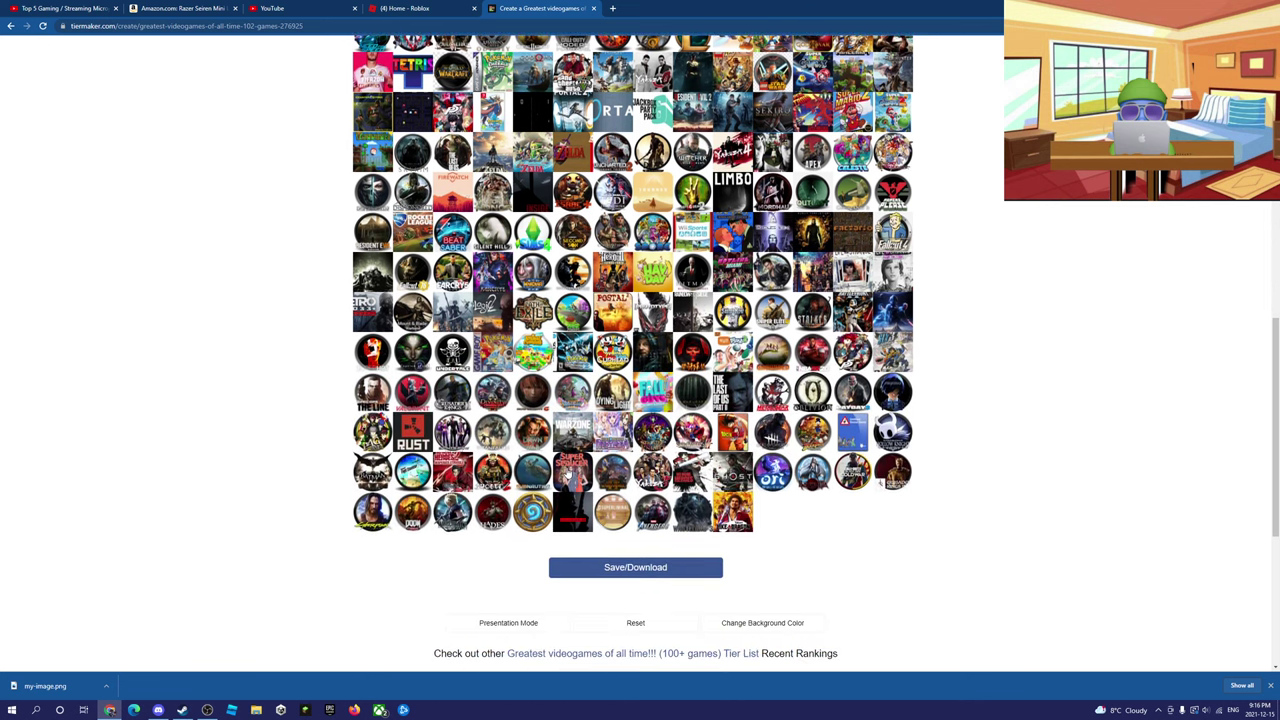
scroll(528, 471, up, 3)
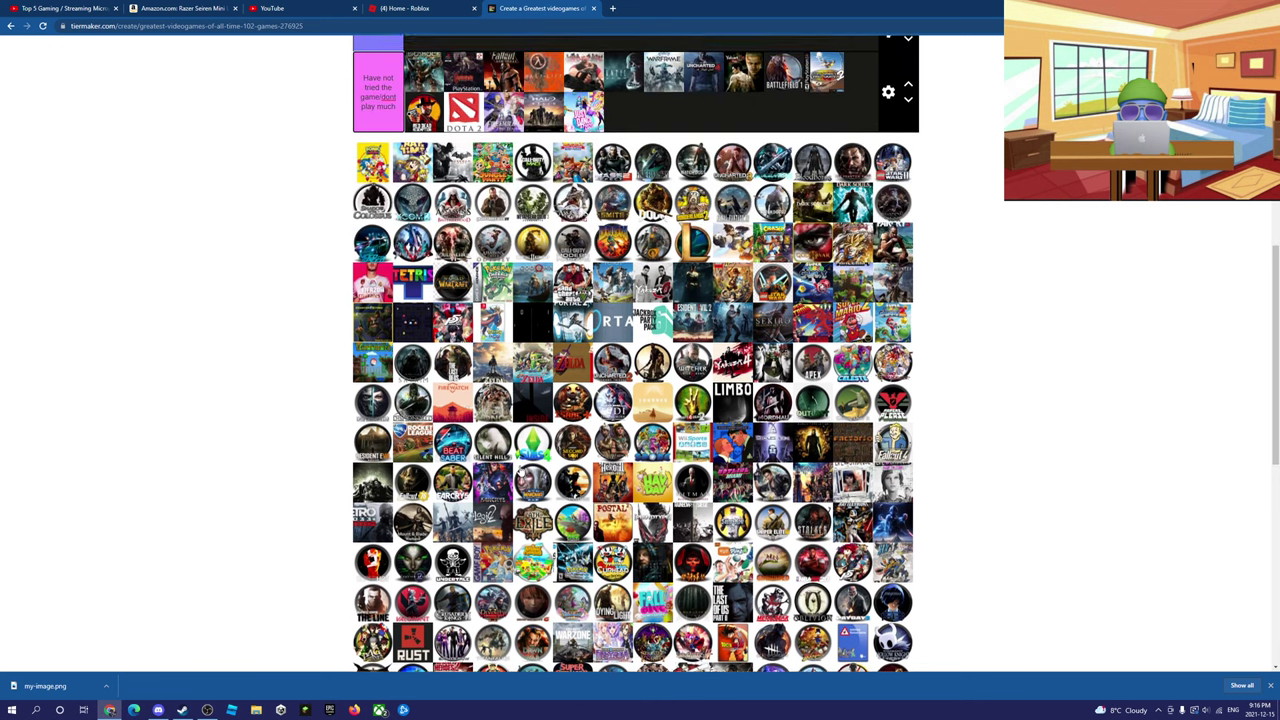
right_click(591, 281)
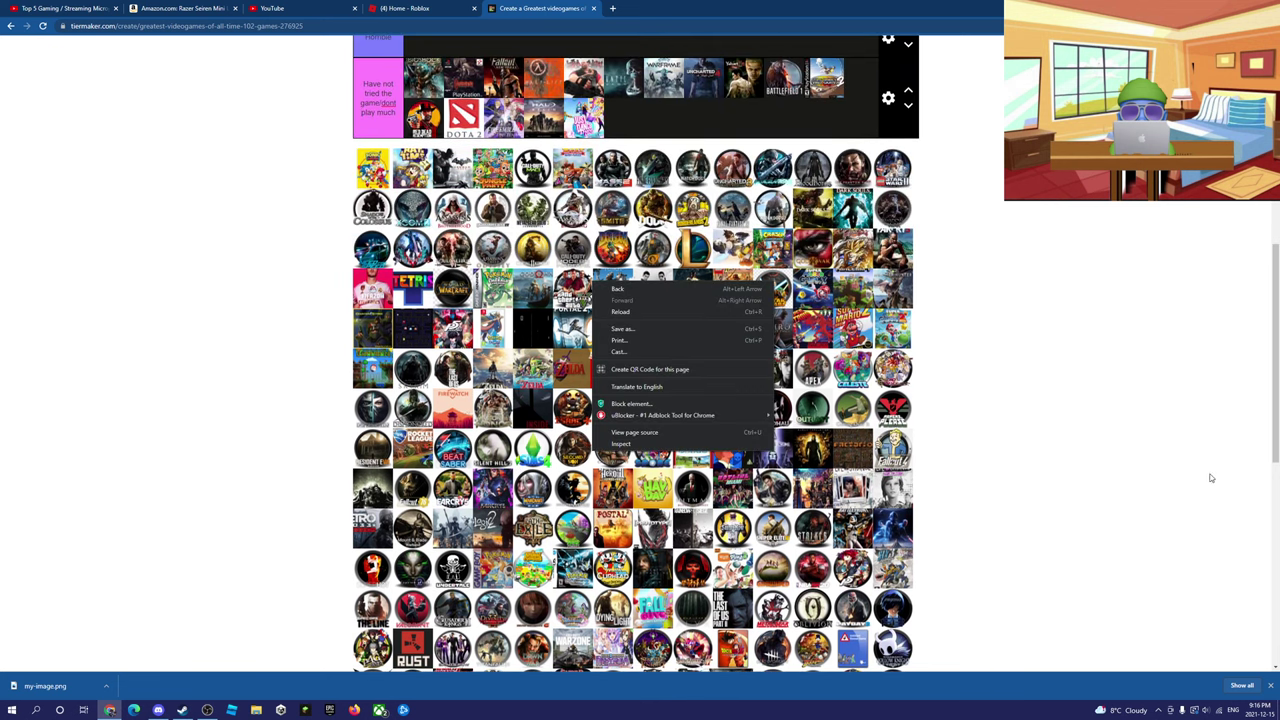
click(1103, 428)
- Move the round orange-and-black tile from the middle of the pool to the start of the pool
drag(576, 418, 368, 455)
scroll(590, 420, up, 8)
scroll(635, 537, down, 6)
- Add a new row above "Masterpiece" in the tier list
scroll(630, 515, up, 3)
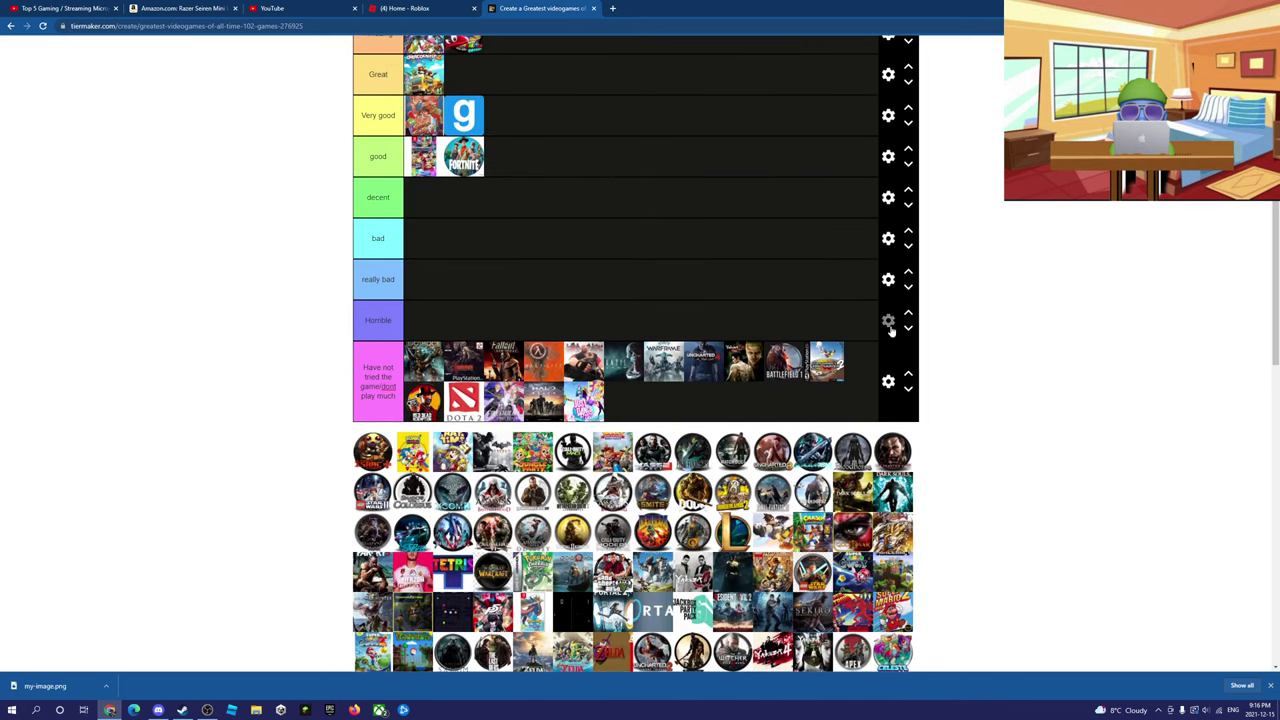
scroll(853, 311, up, 3)
click(888, 292)
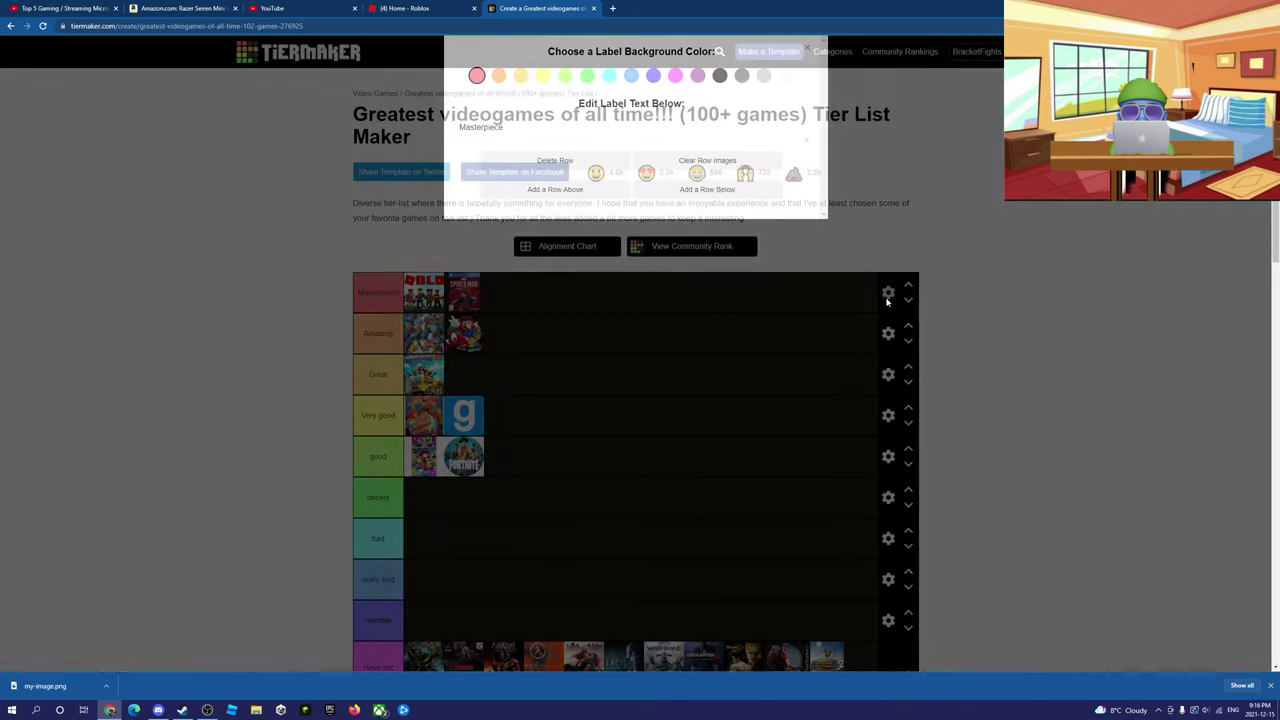
click(569, 195)
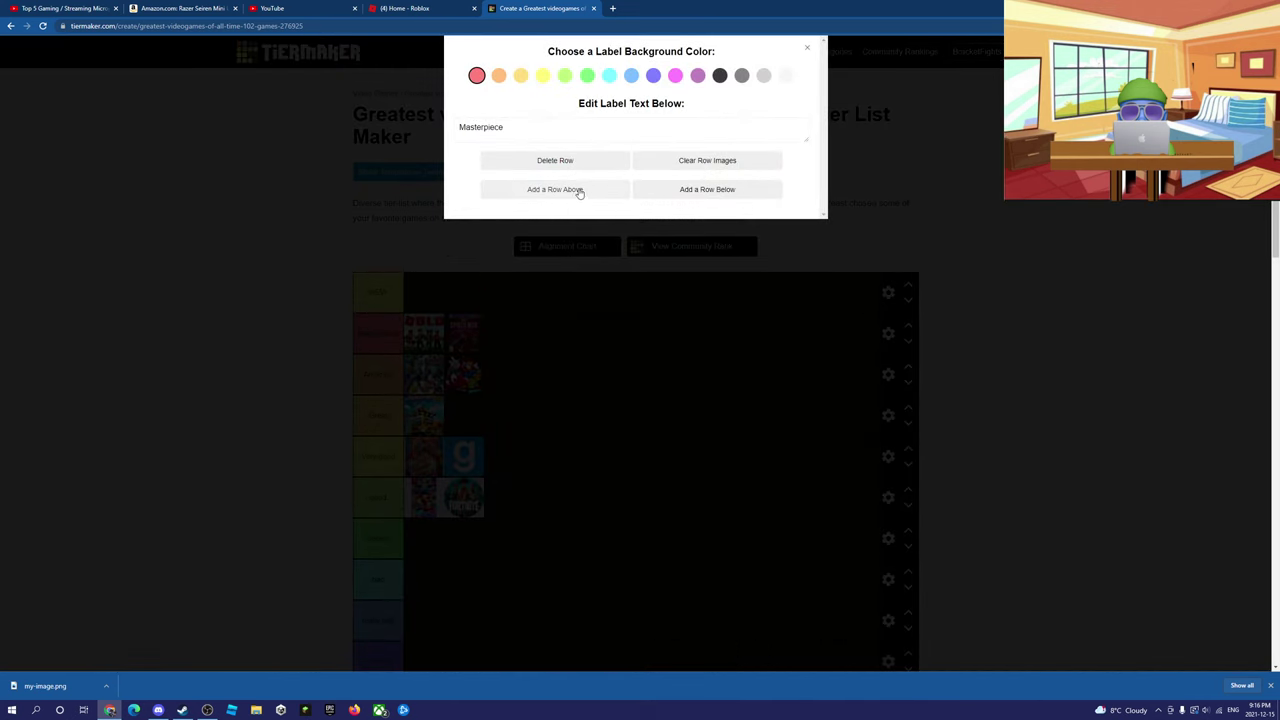
click(806, 50)
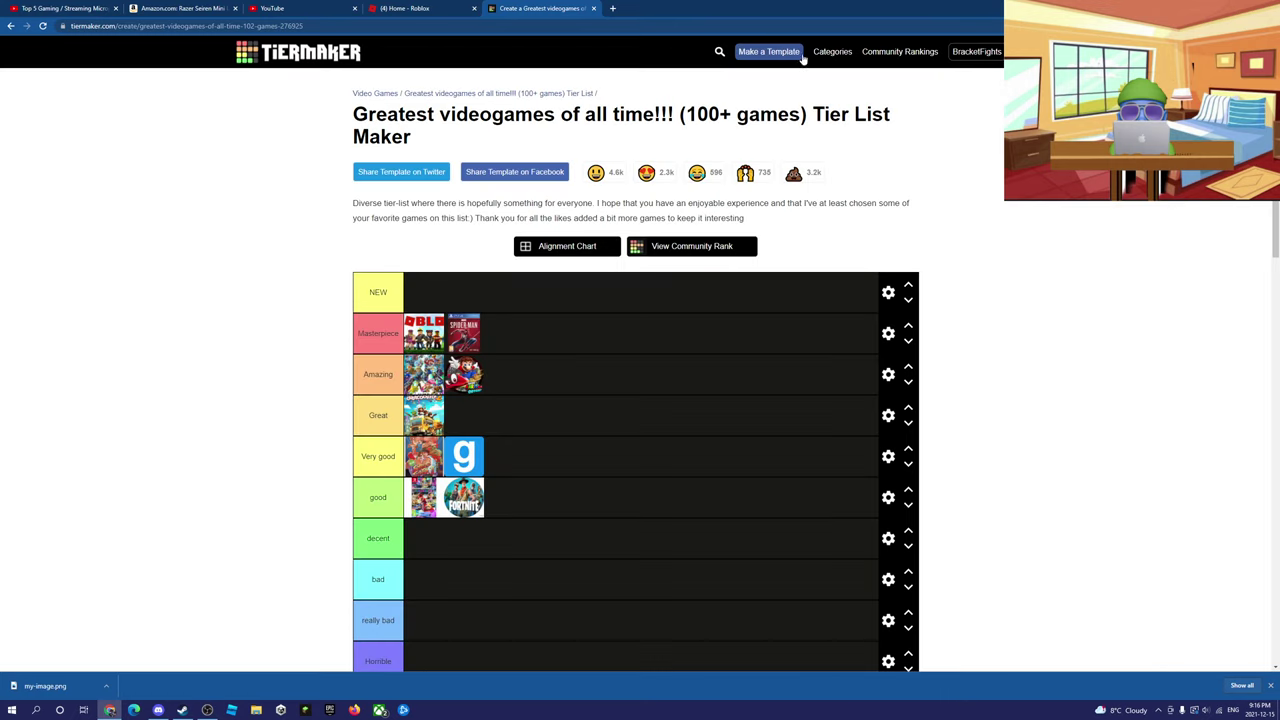
- Label the new first row "Watched YouTubers Play" and move the Spider-Man tile into it from "Masterpiece"
double_click(384, 283)
text(Wal)
text(ched You)
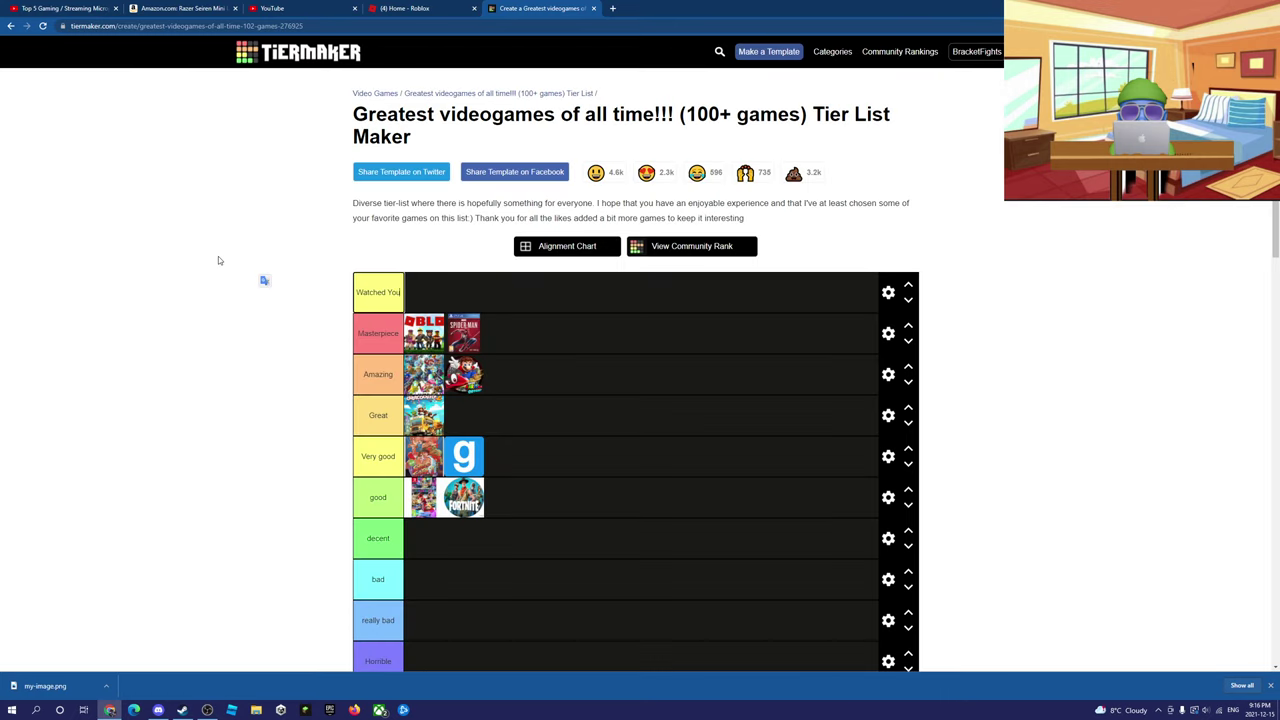
text(Tubers (Fla)
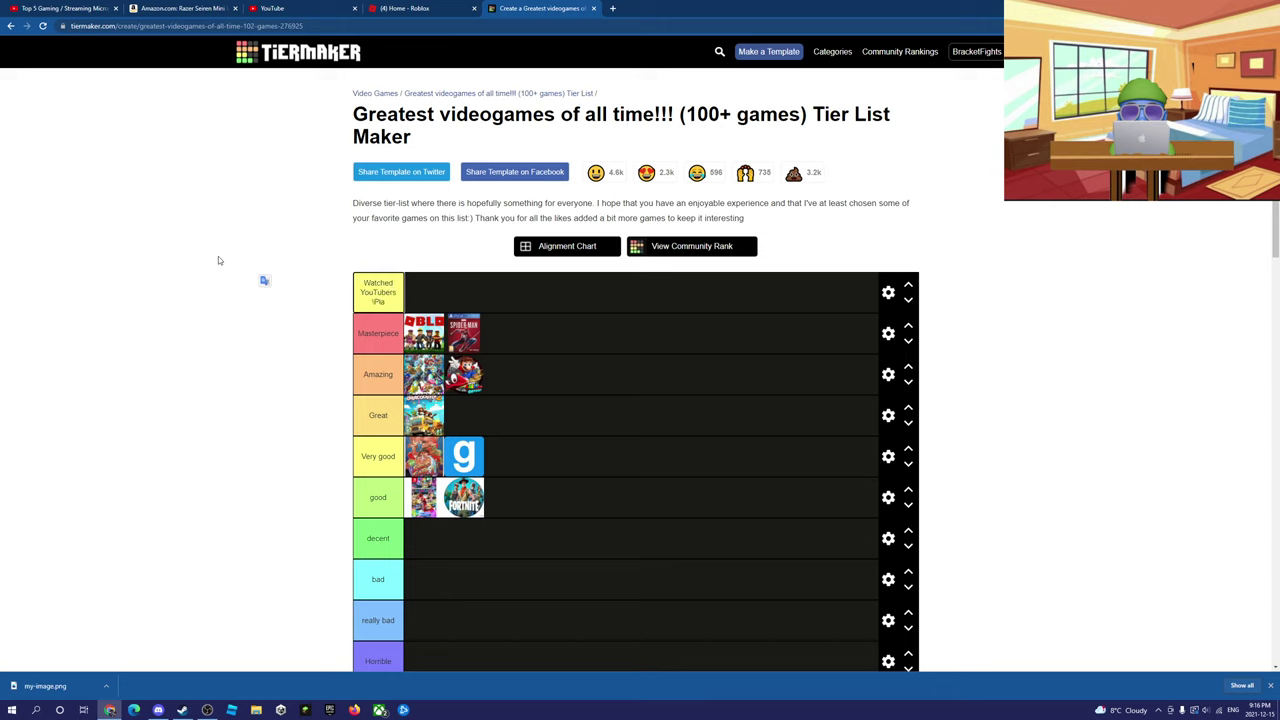
key(BackSpace)
key(BackSpace)
text(Play)
drag(494, 335, 425, 294)
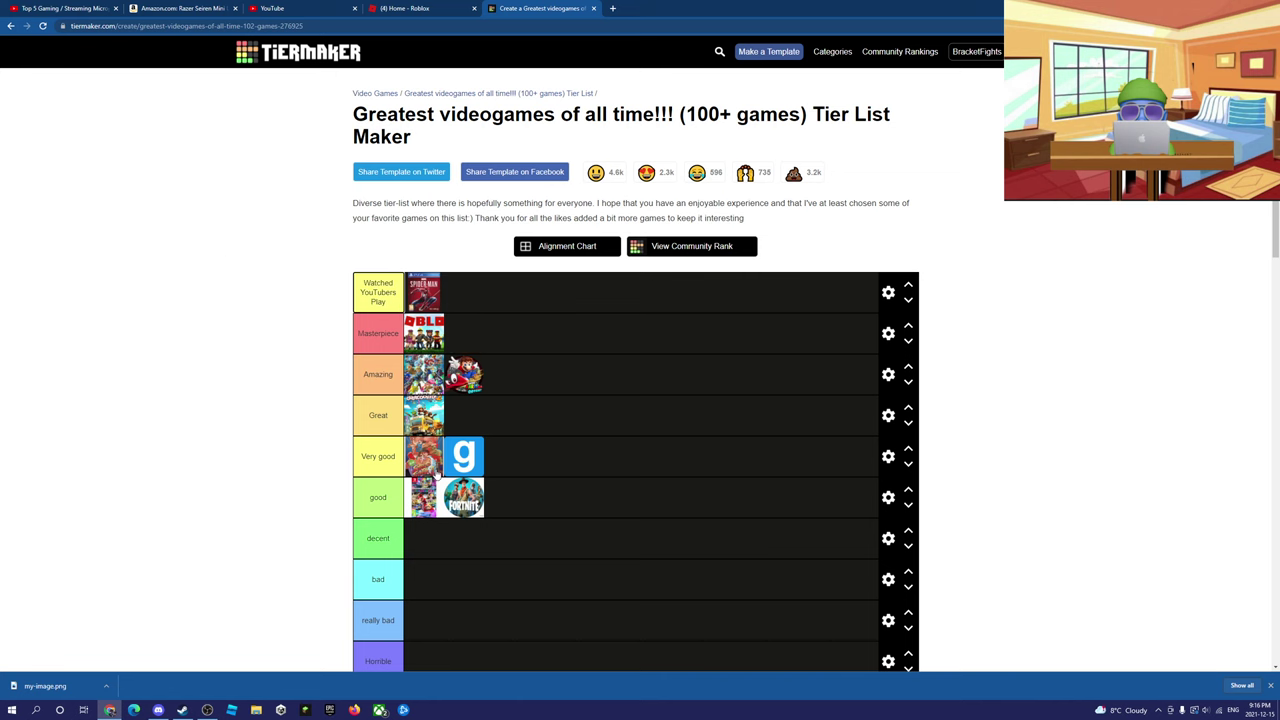
- Change the first row's label to "I Watched YouTubers Play"
scroll(435, 473, down, 3)
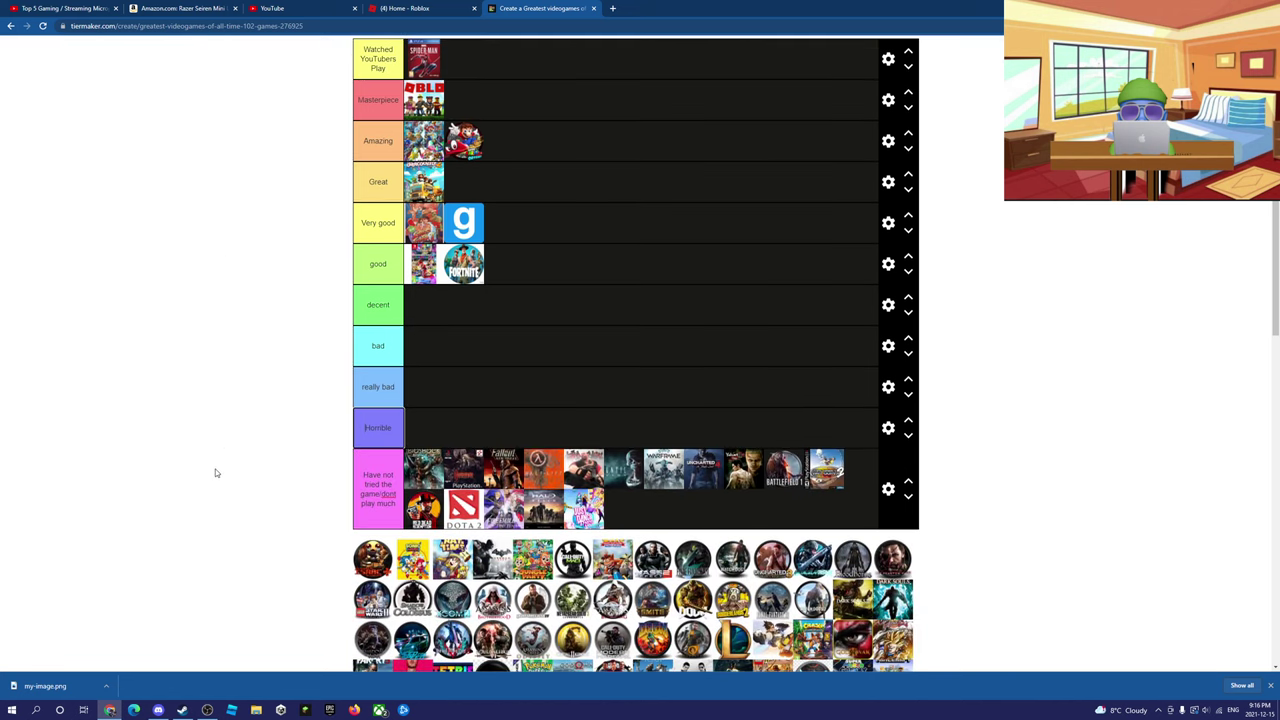
click(359, 49)
click(308, 193)
click(280, 433)
- Place the round orange-and-black tile from the start of the pool at the end of "Have not tried the game/dont play much"
scroll(290, 437, down, 3)
scroll(549, 269, up, 4)
drag(381, 386, 680, 651)
scroll(560, 500, down, 4)
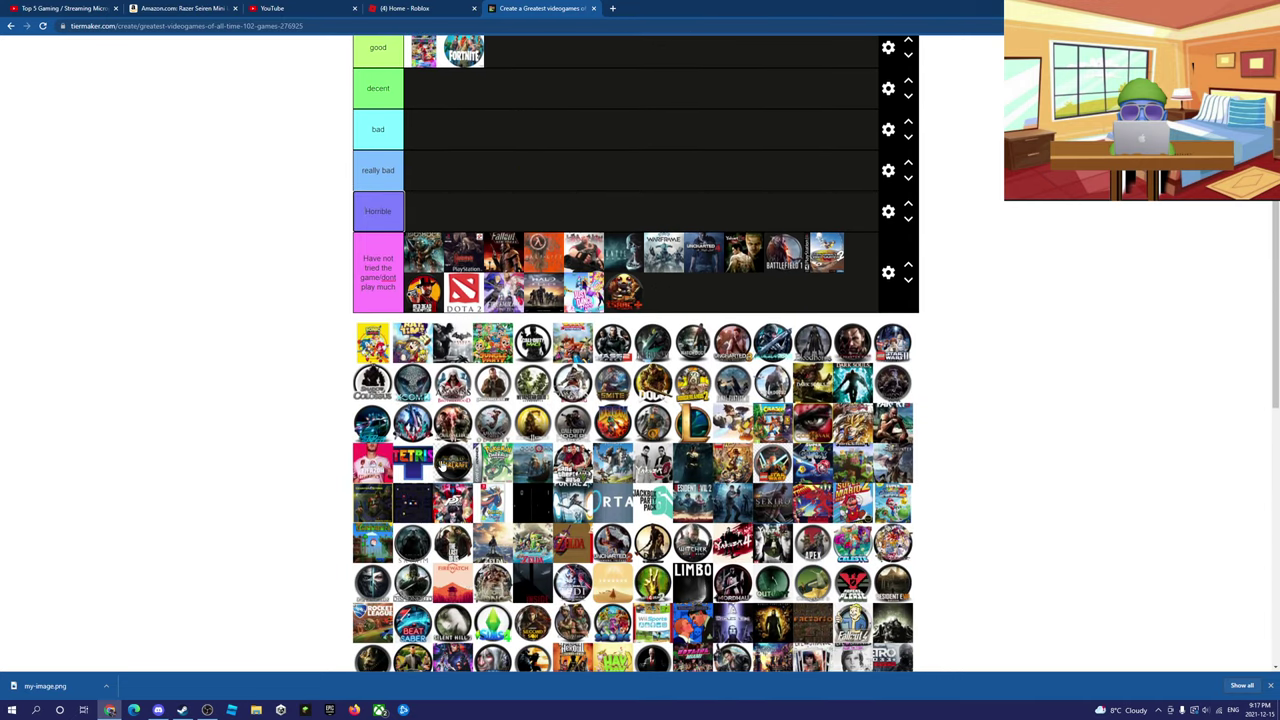
- Place the round Warcraft tile from the pool in "I Watched YouTubers Play", after Spider-Man
drag(446, 475, 463, 152)
scroll(520, 185, up, 3)
scroll(422, 338, down, 3)
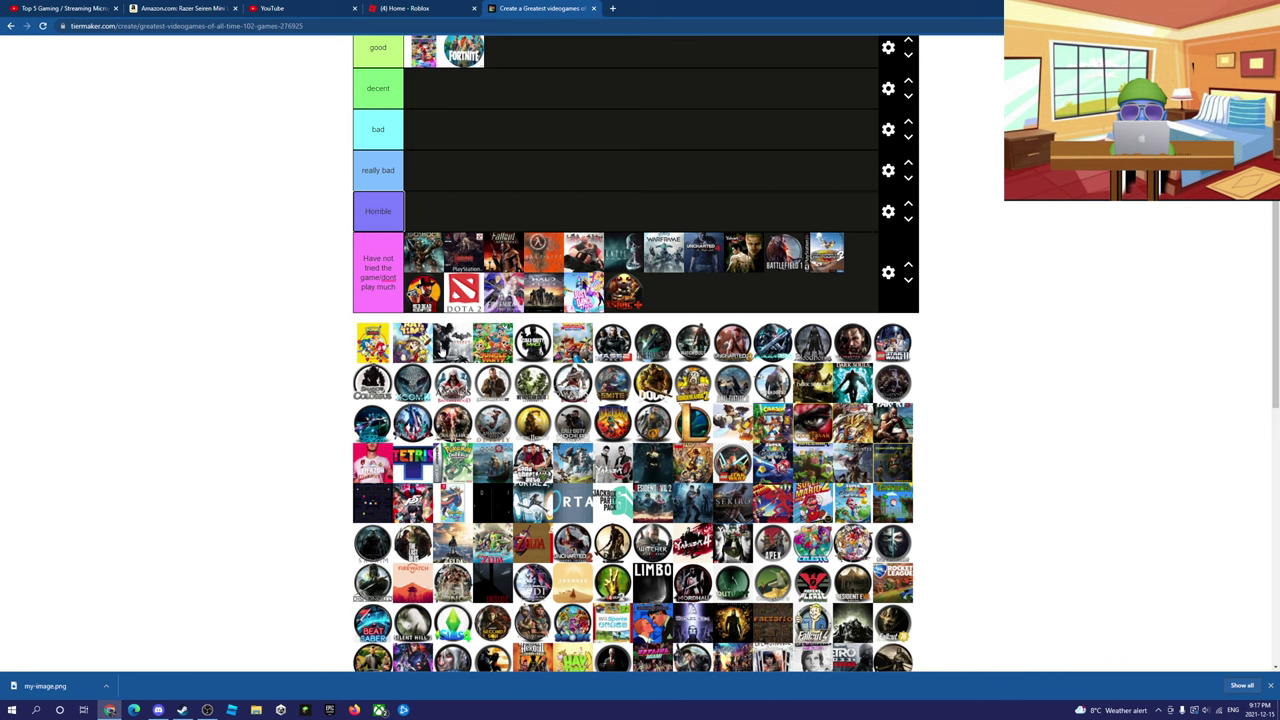
- Find the orange-and-blue cartoon tile beside Undertale in the pool and place it in "Masterpiece" after Roblox
scroll(487, 480, down, 3)
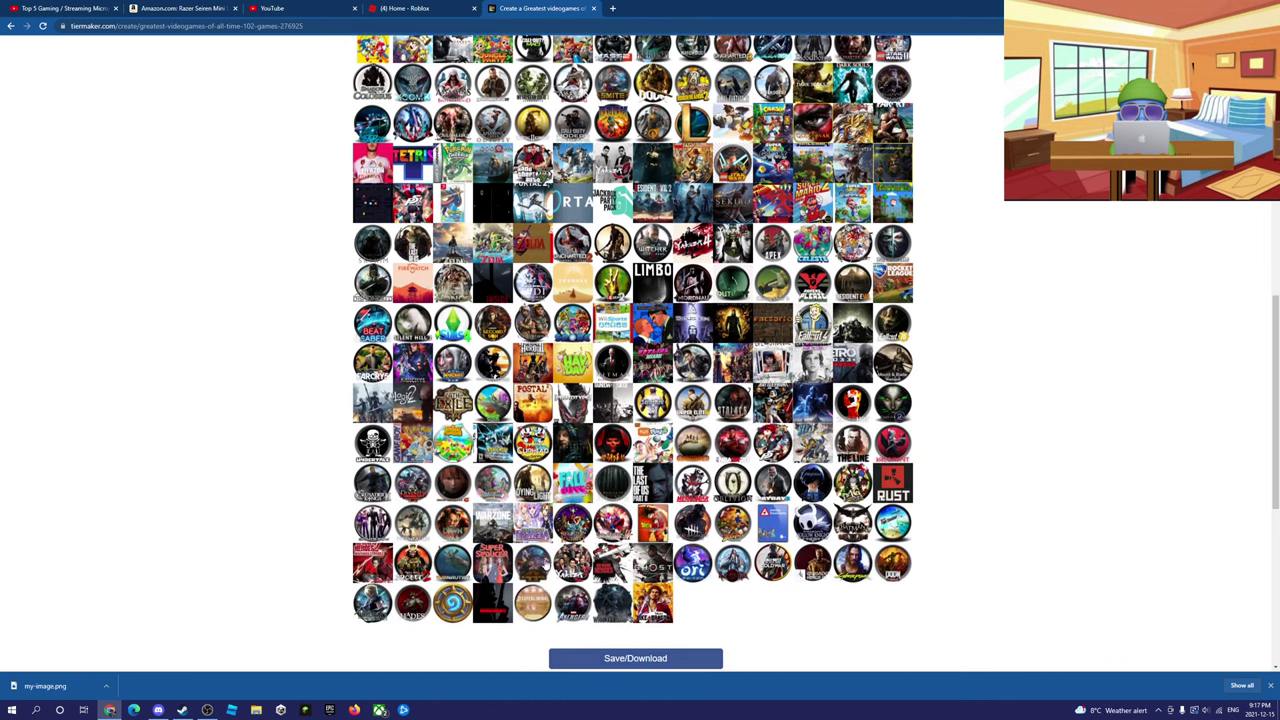
scroll(492, 437, up, 3)
scroll(450, 480, down, 2)
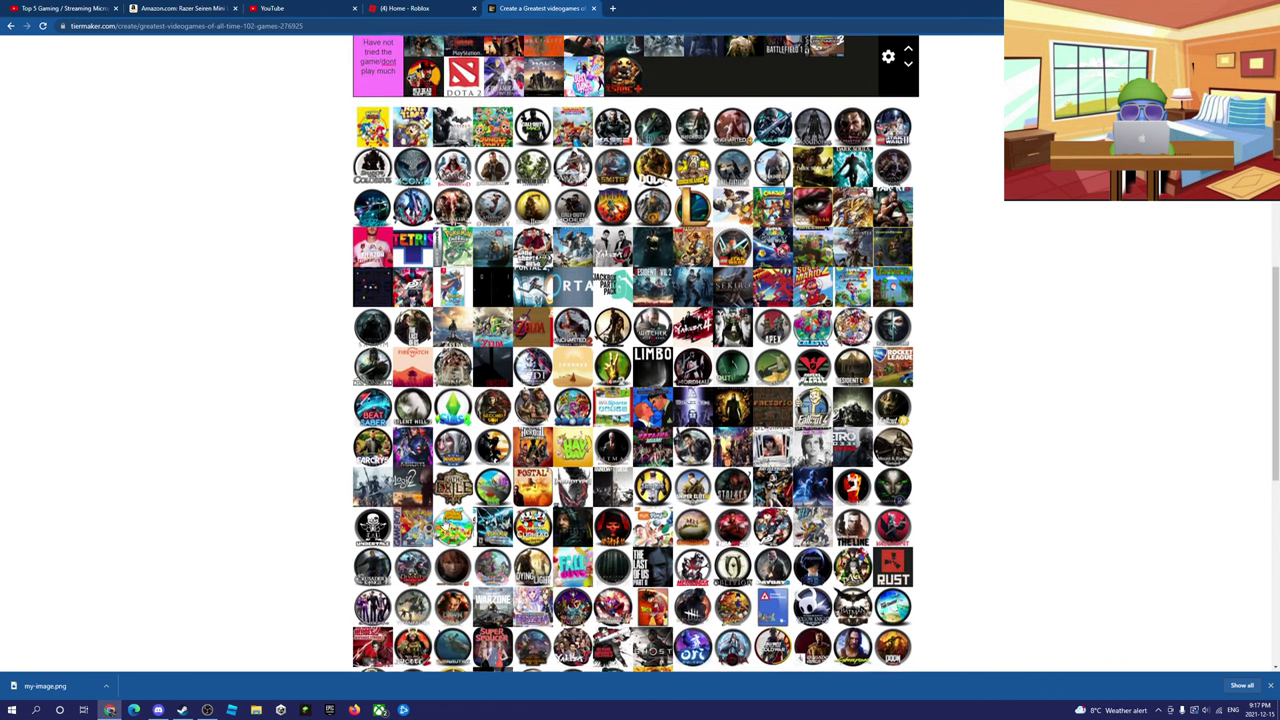
drag(427, 533, 468, 272)
scroll(539, 340, up, 6)
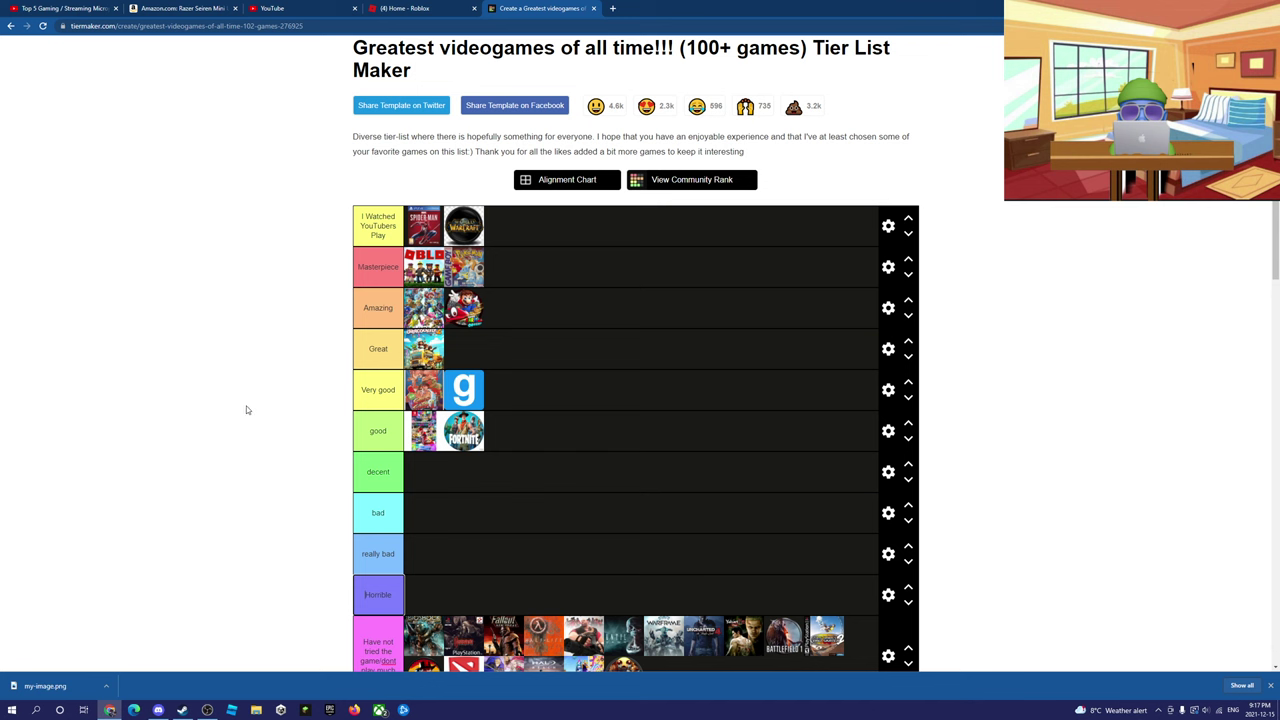
- Place the green Pokémon tile from the pool at the end of "Great"
scroll(255, 400, down, 3)
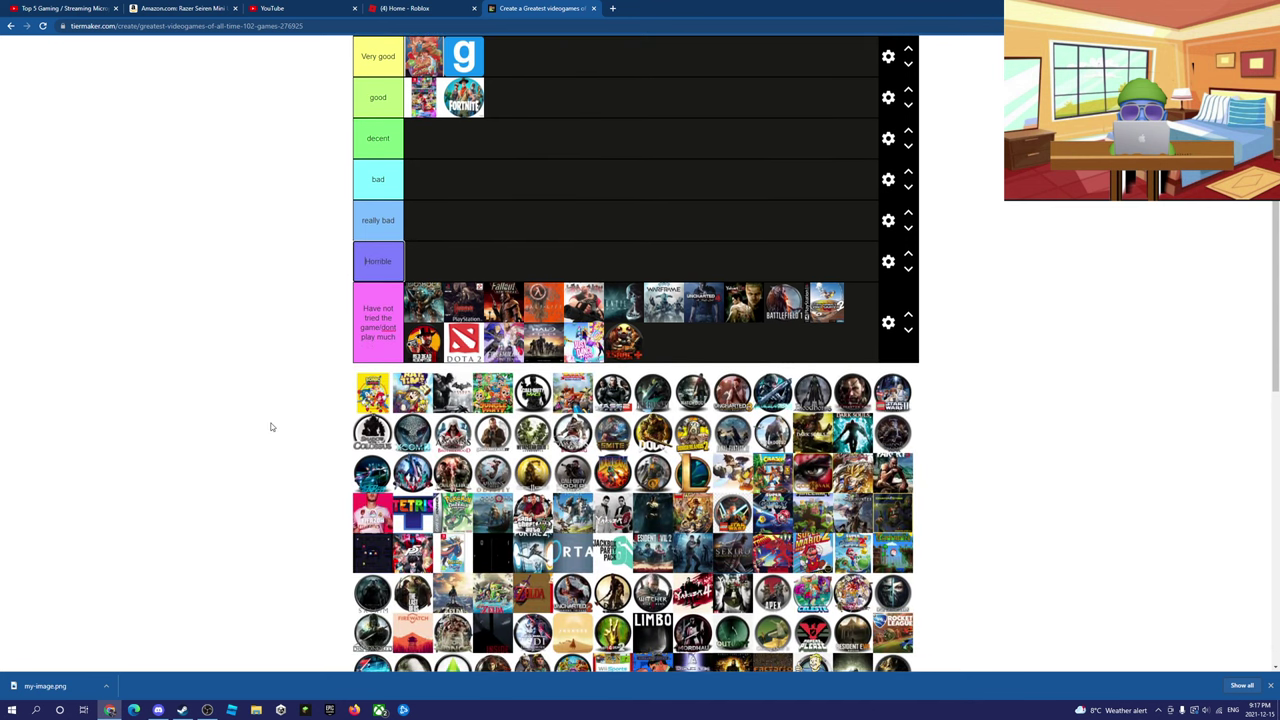
drag(462, 508, 528, 266)
scroll(495, 340, up, 3)
- Place the round Batman tile from the pool in "Masterpiece", and move it to the end of "Amazing"
scroll(530, 272, down, 5)
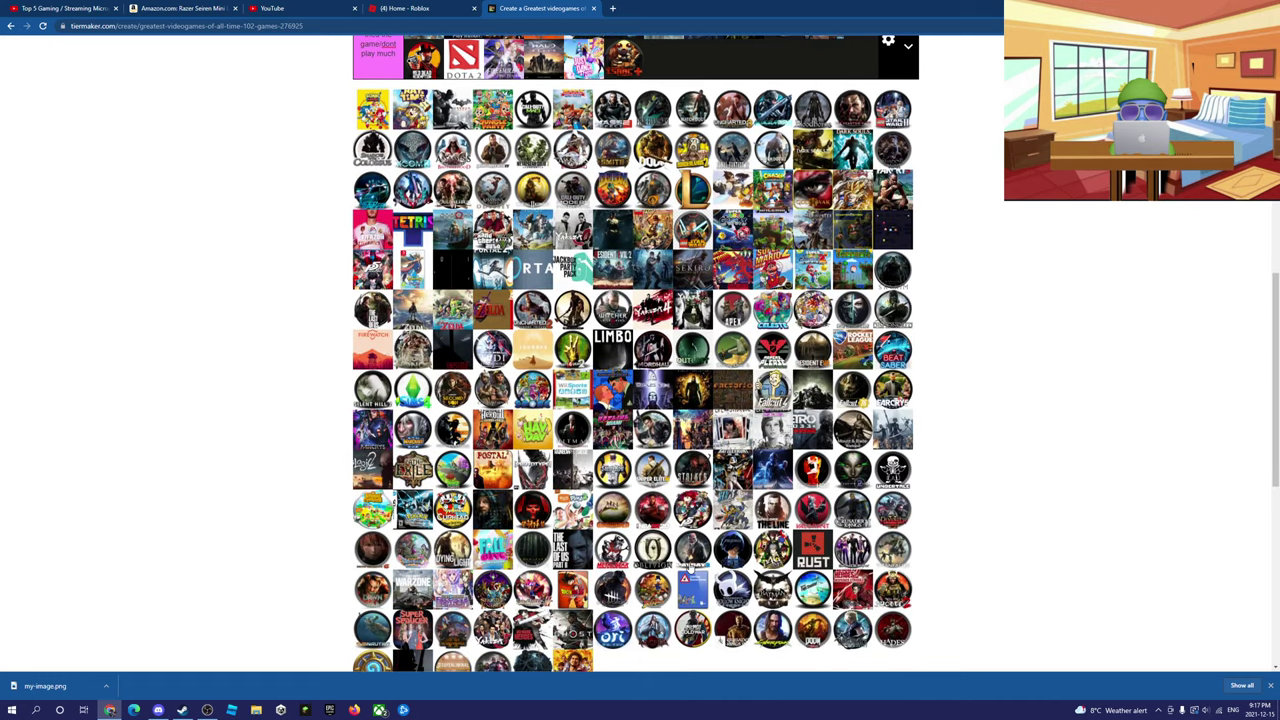
scroll(592, 432, up, 7)
drag(776, 592, 530, 340)
scroll(589, 461, down, 7)
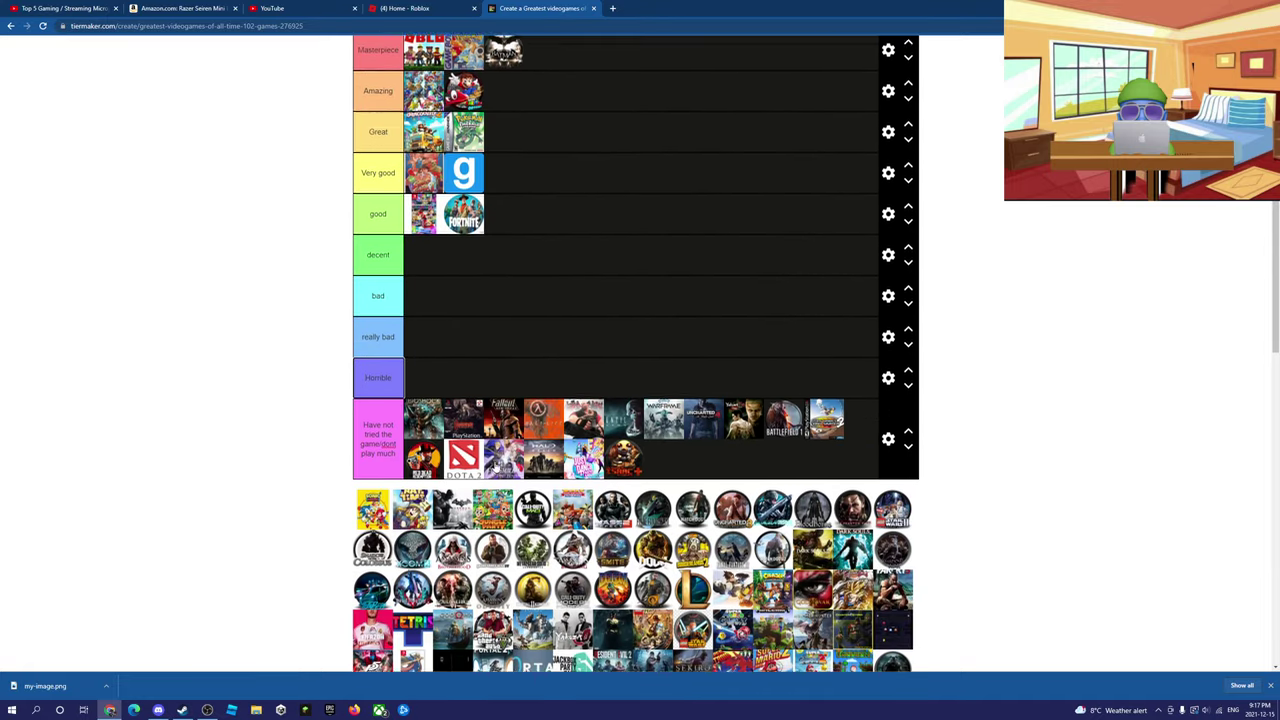
scroll(463, 291, up, 5)
scroll(463, 291, up, 3)
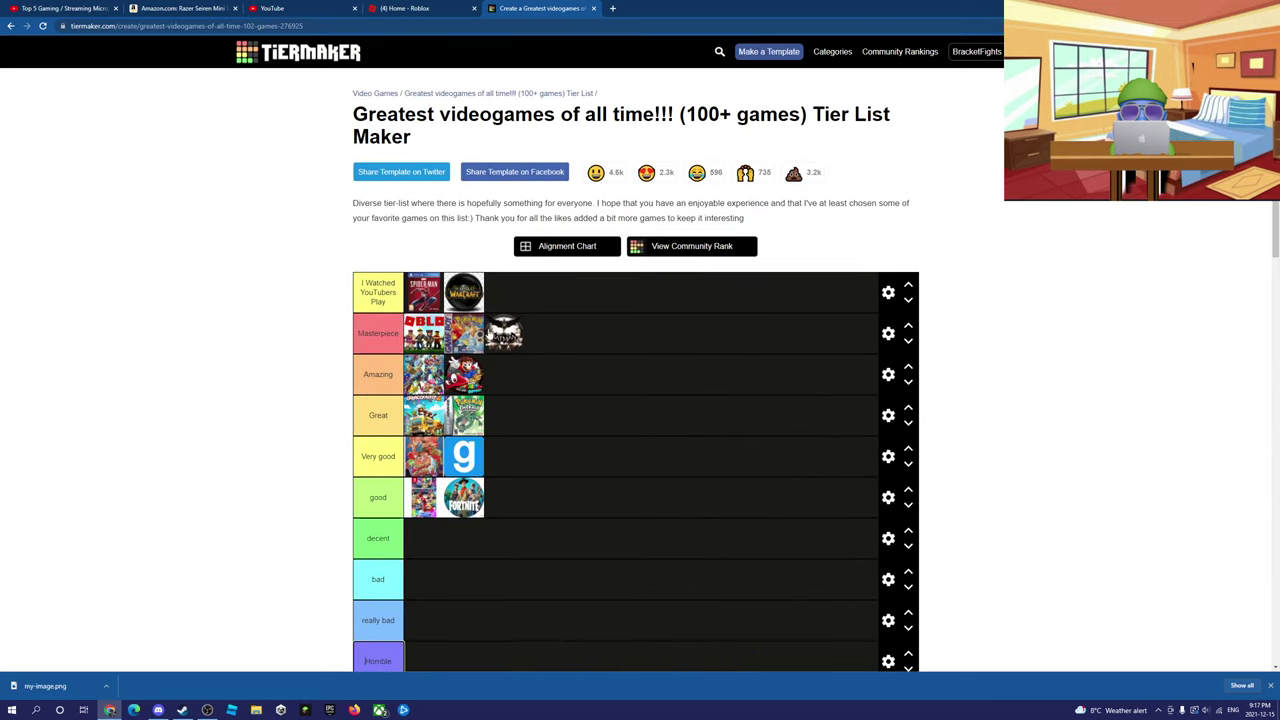
drag(504, 333, 497, 393)
- Place the round Undertale tile from the pool at the end of "I Watched YouTubers Play"
scroll(497, 393, down, 6)
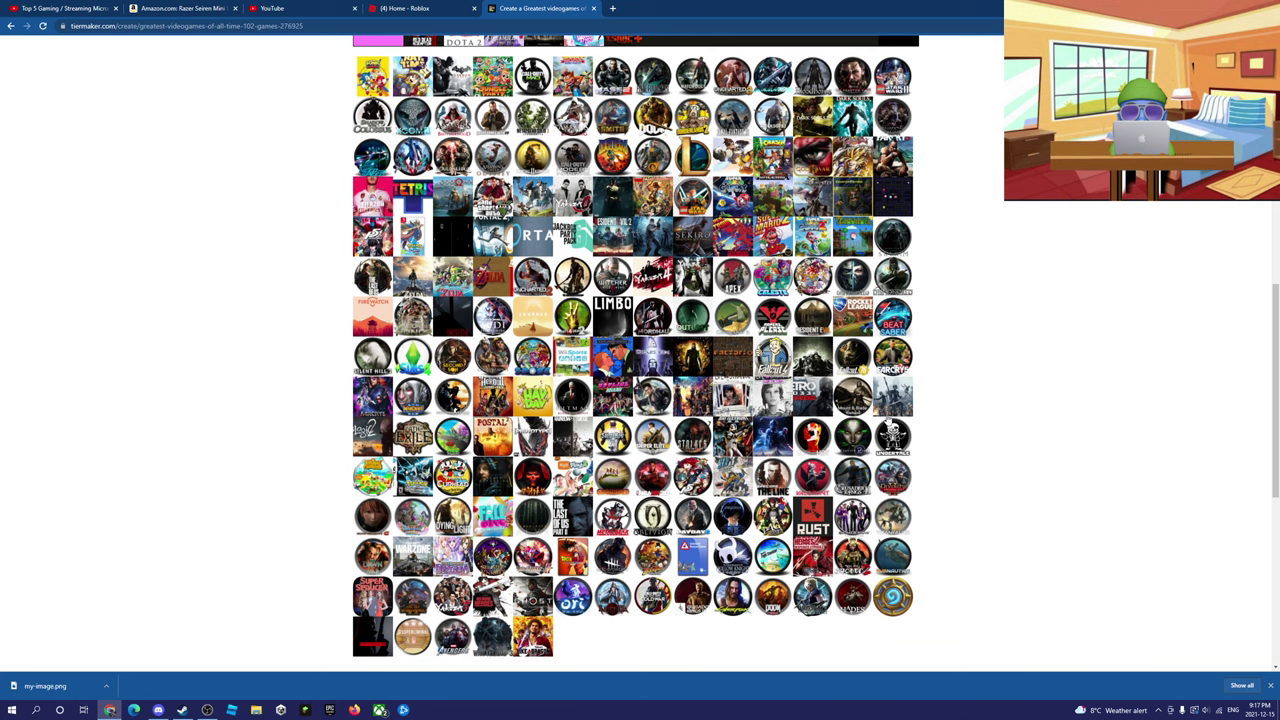
drag(897, 437, 505, 160)
scroll(638, 222, up, 8)
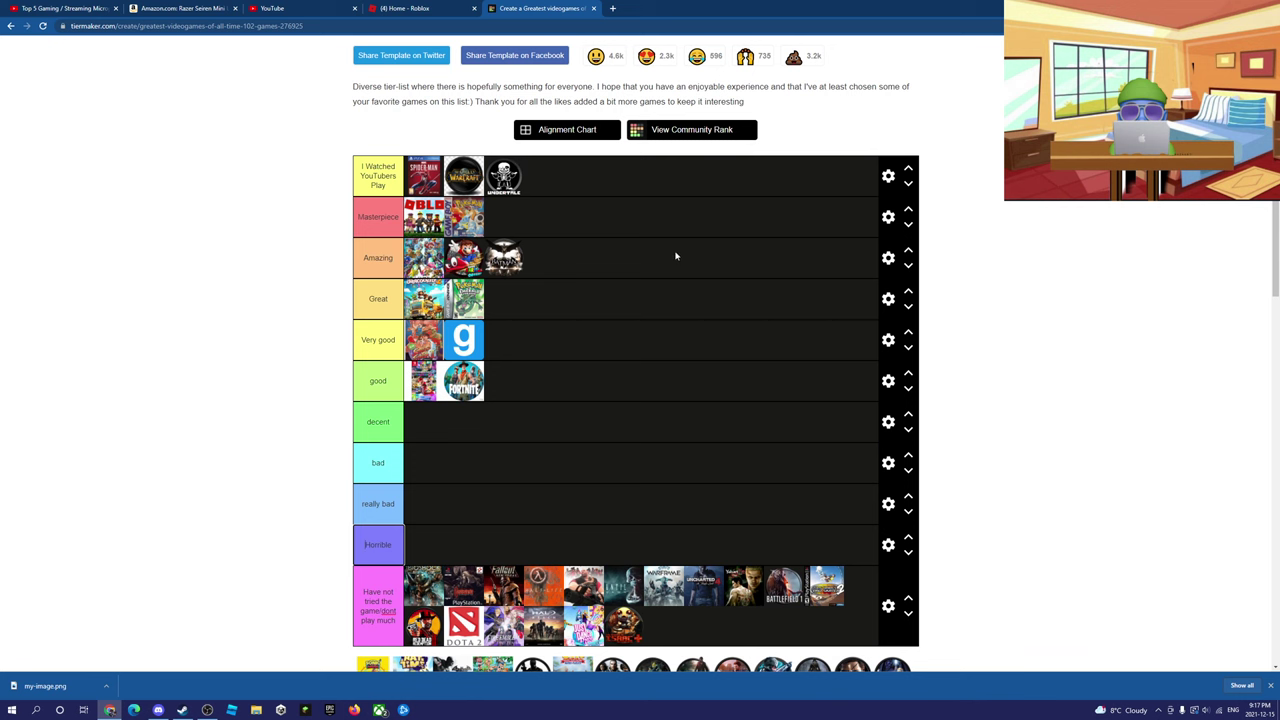
- Place the green landscape tile from the pool in "Horrible", and move it up to "decent"
scroll(675, 256, down, 5)
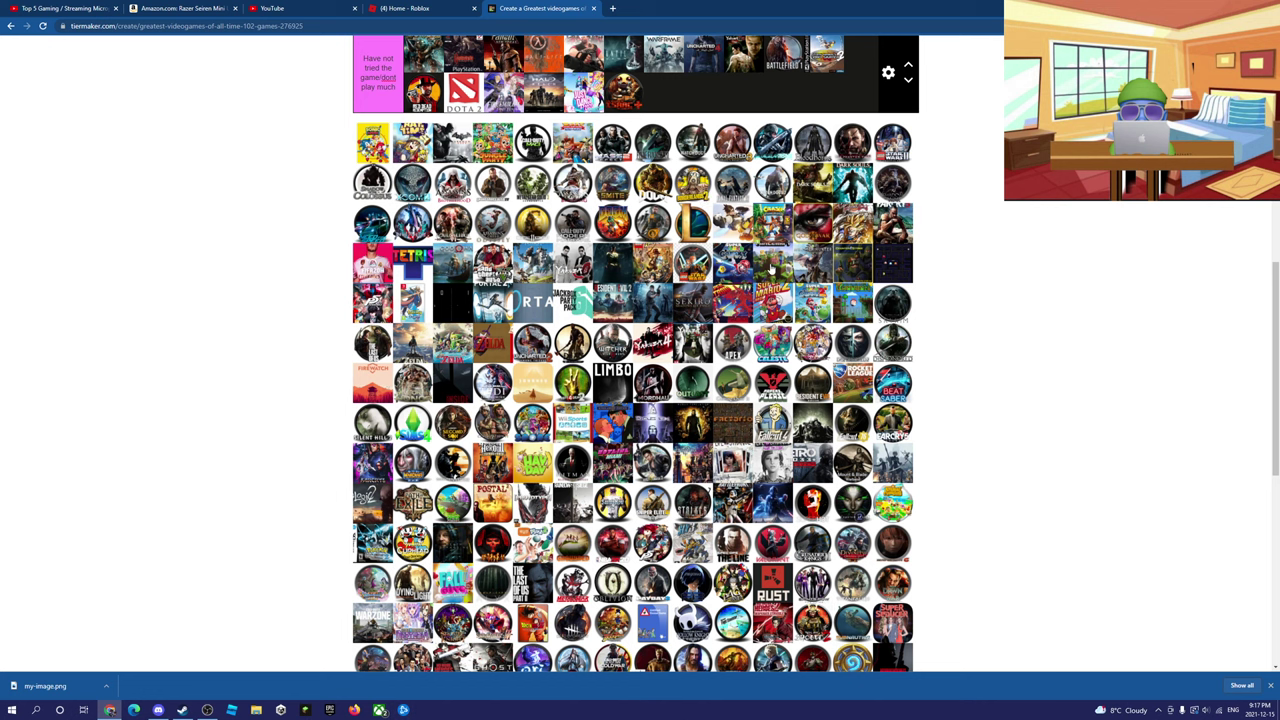
scroll(430, 415, up, 6)
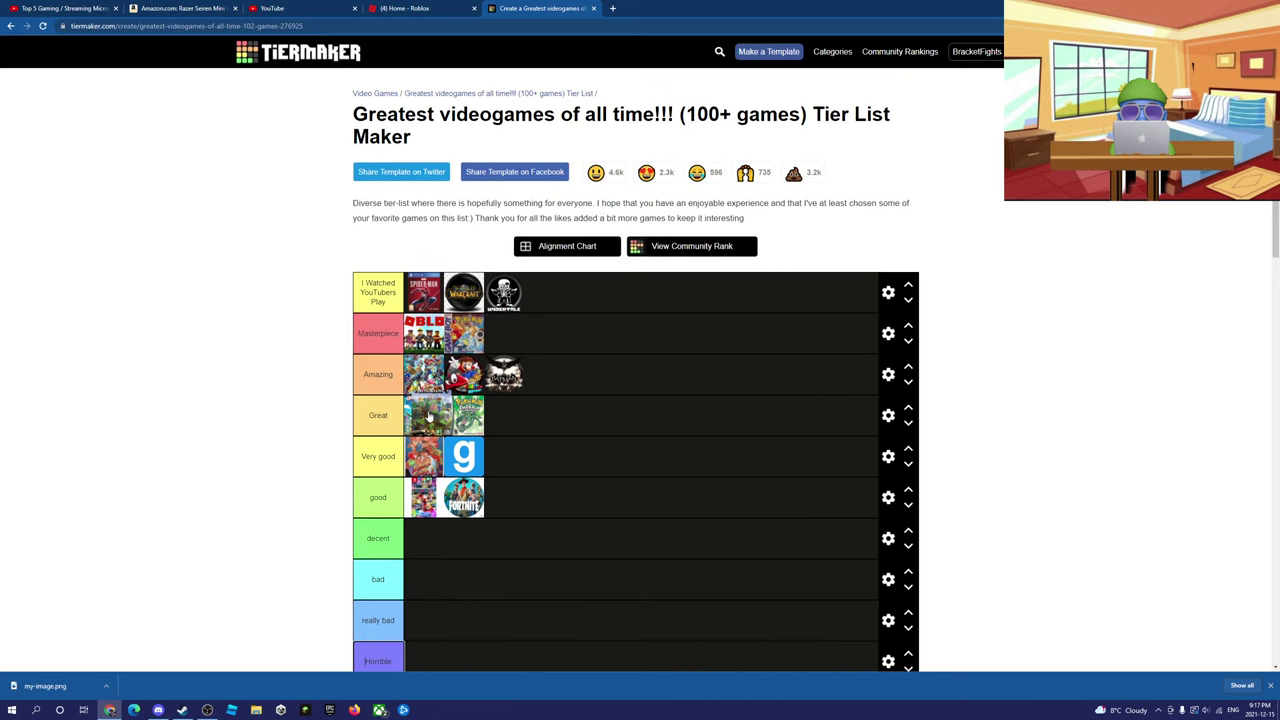
drag(430, 415, 594, 555)
scroll(594, 555, down, 6)
scroll(594, 555, up, 4)
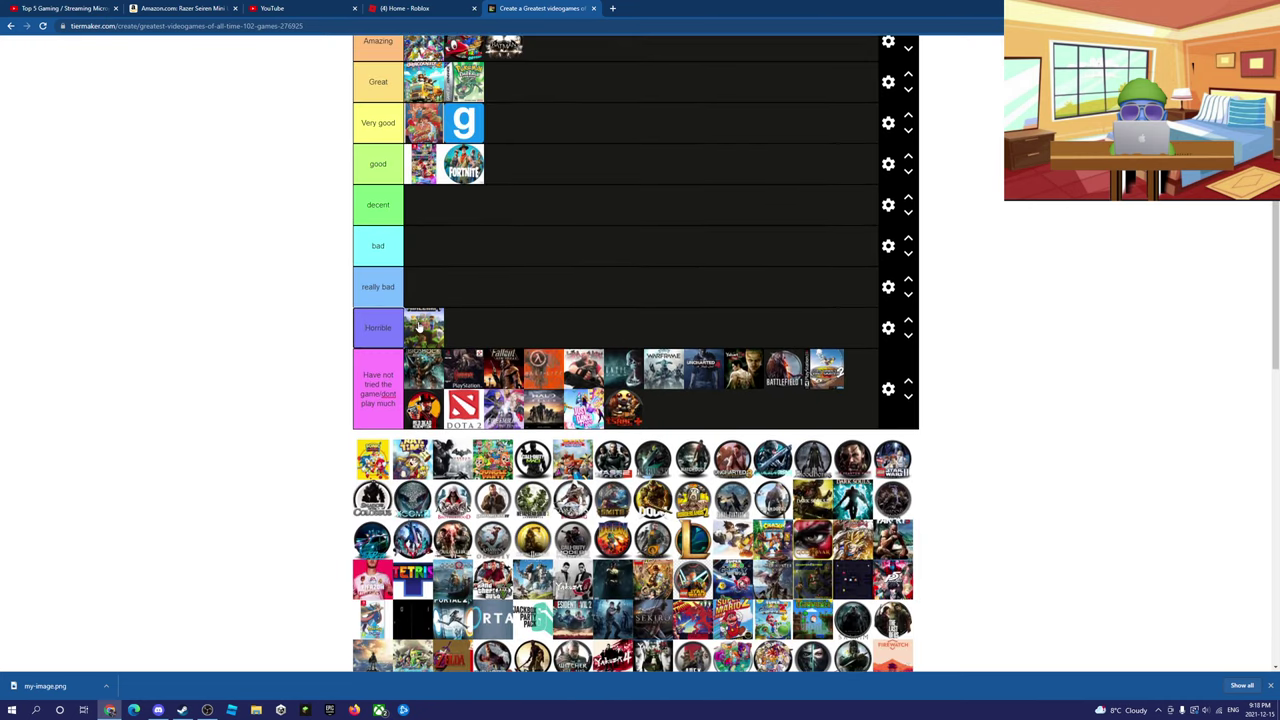
drag(420, 328, 485, 328)
scroll(478, 343, down, 2)
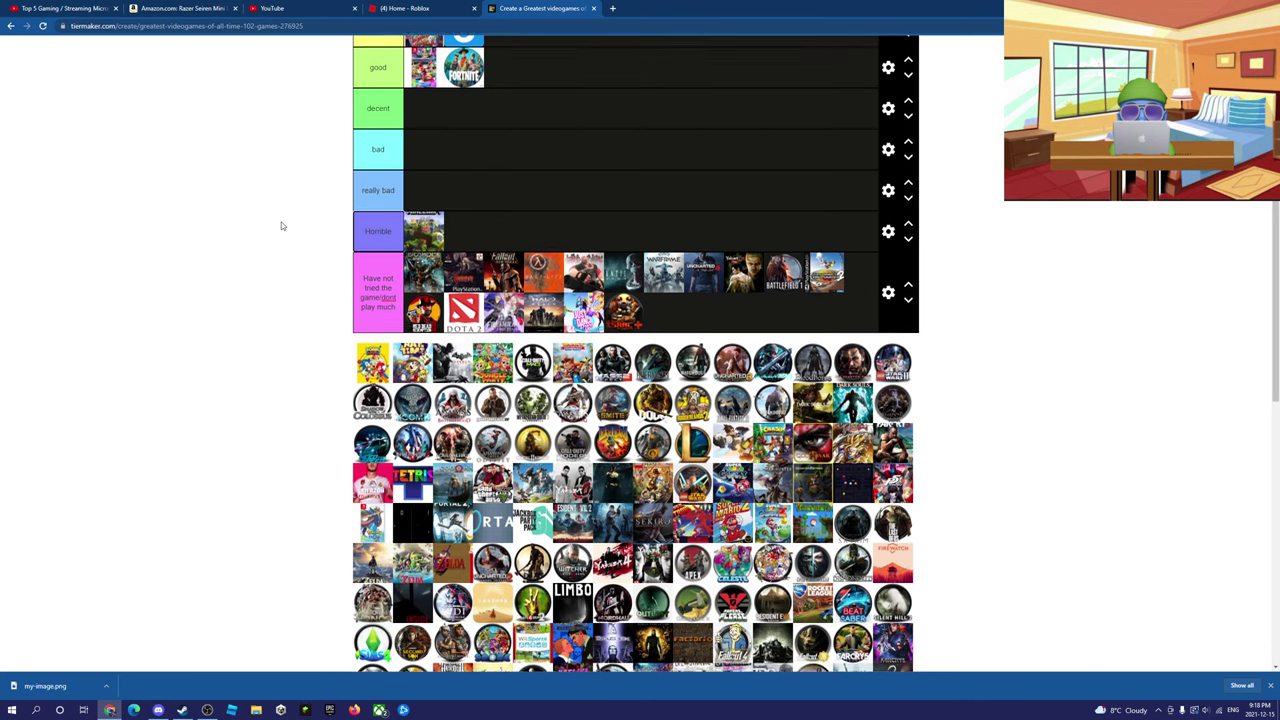
scroll(253, 209, down, 10)
scroll(390, 298, up, 10)
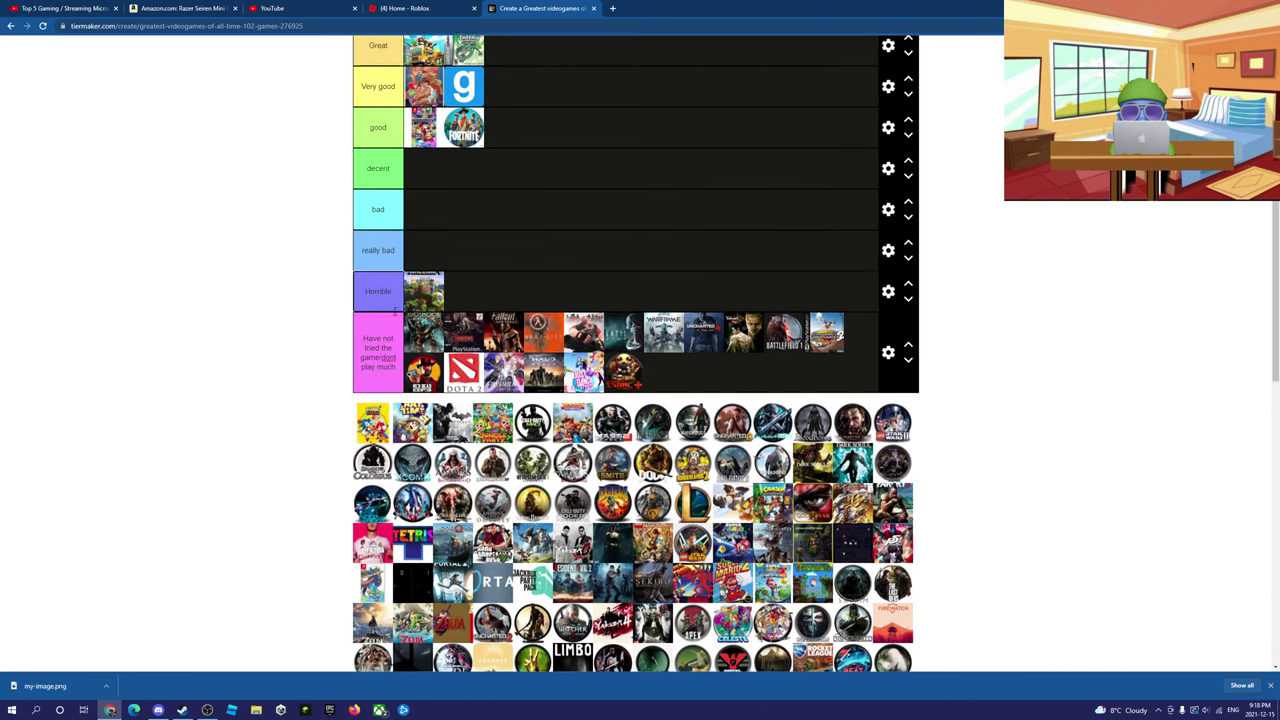
drag(429, 295, 688, 346)
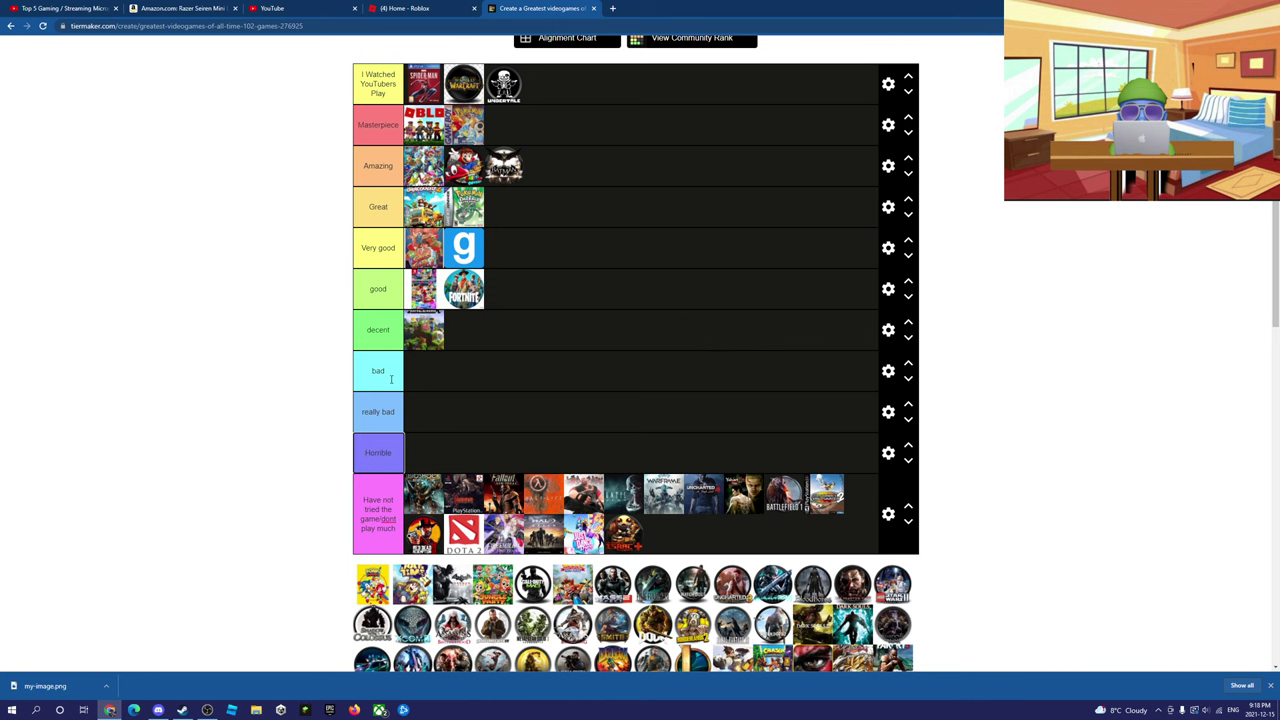
- Place the dark blue tile next to the bright green island tile in the pool at the end of "Have not tried the game/dont play much"
scroll(422, 345, down, 3)
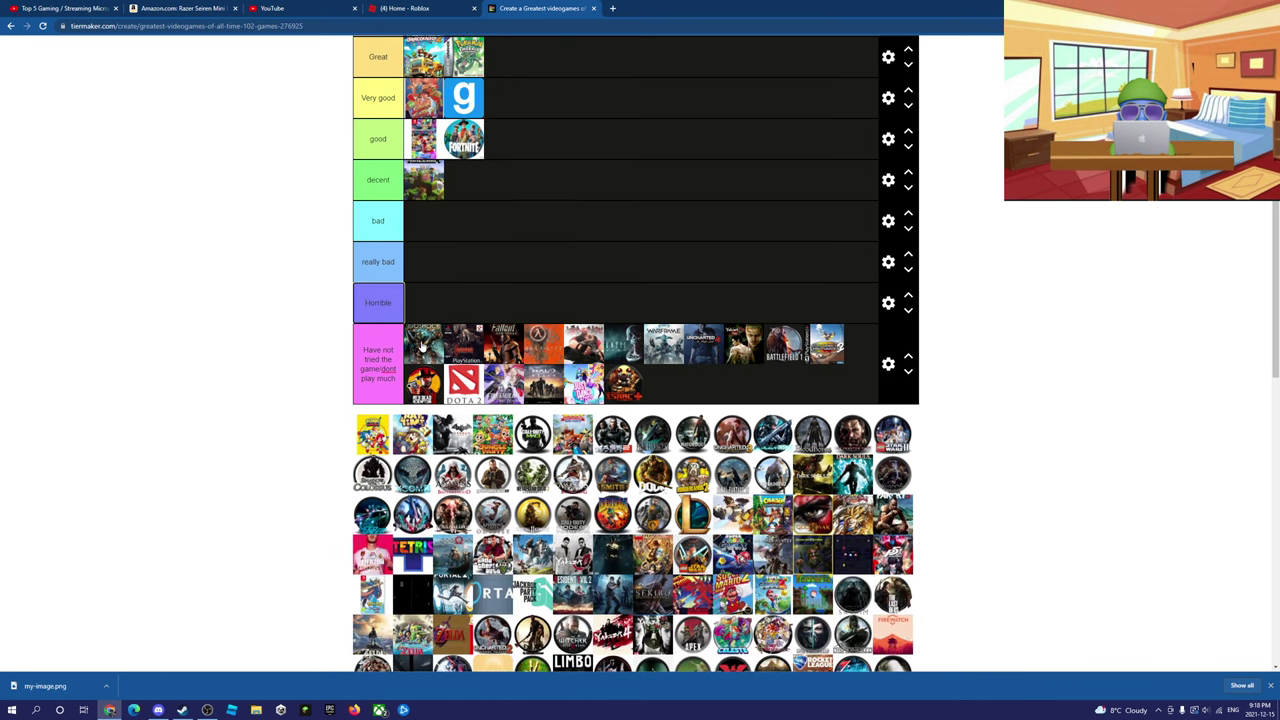
scroll(422, 345, down, 5)
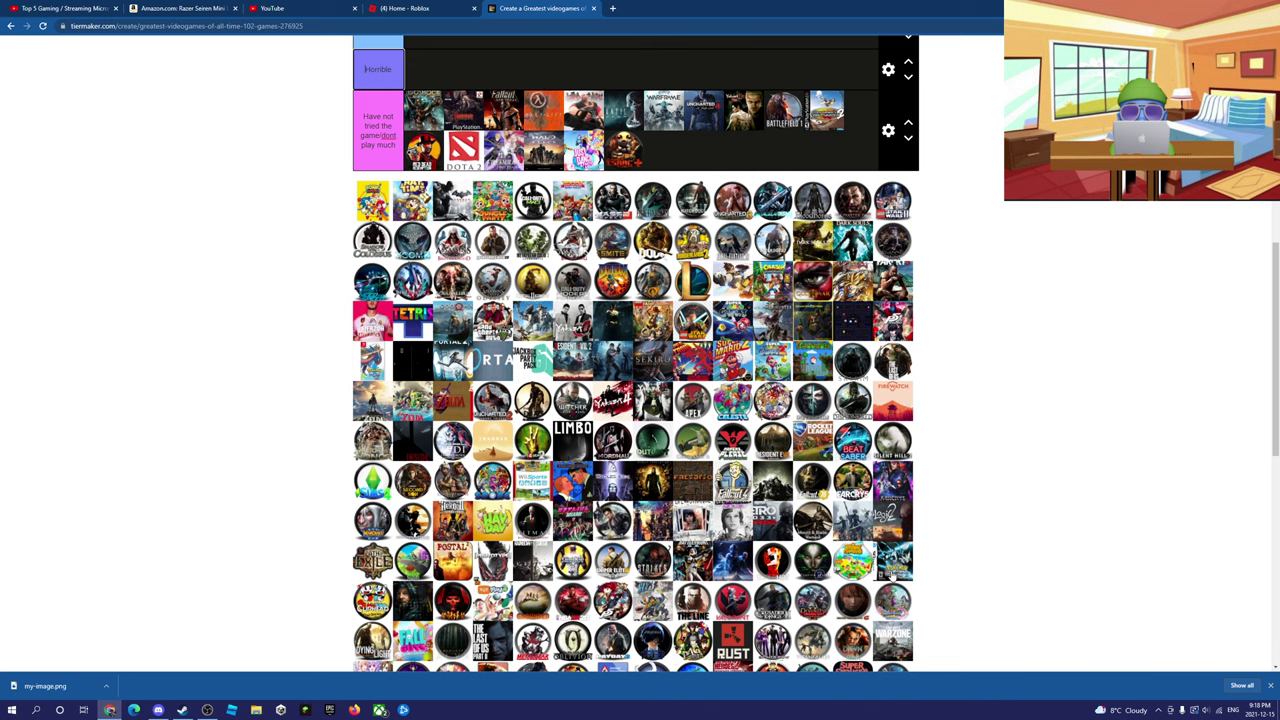
drag(889, 559, 658, 503)
scroll(545, 408, up, 8)
scroll(566, 563, down, 2)
drag(706, 443, 699, 487)
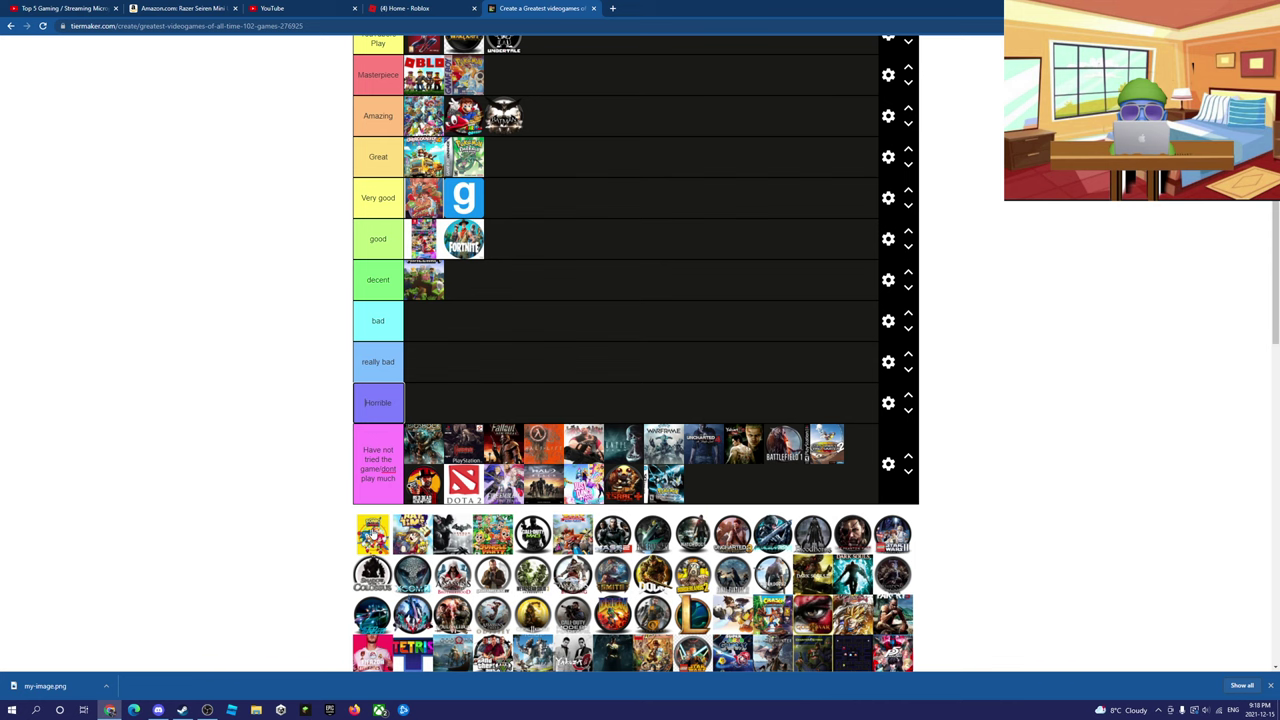
- Move the yellow Sonic tile from the start of the pool into the upper part of the tier list
scroll(384, 324, up, 4)
drag(374, 532, 517, 393)
- Look through the remaining unranked games in the pool
scroll(505, 411, down, 1)
scroll(506, 410, down, 1)
scroll(523, 352, down, 5)
scroll(523, 352, up, 2)
scroll(515, 495, down, 5)
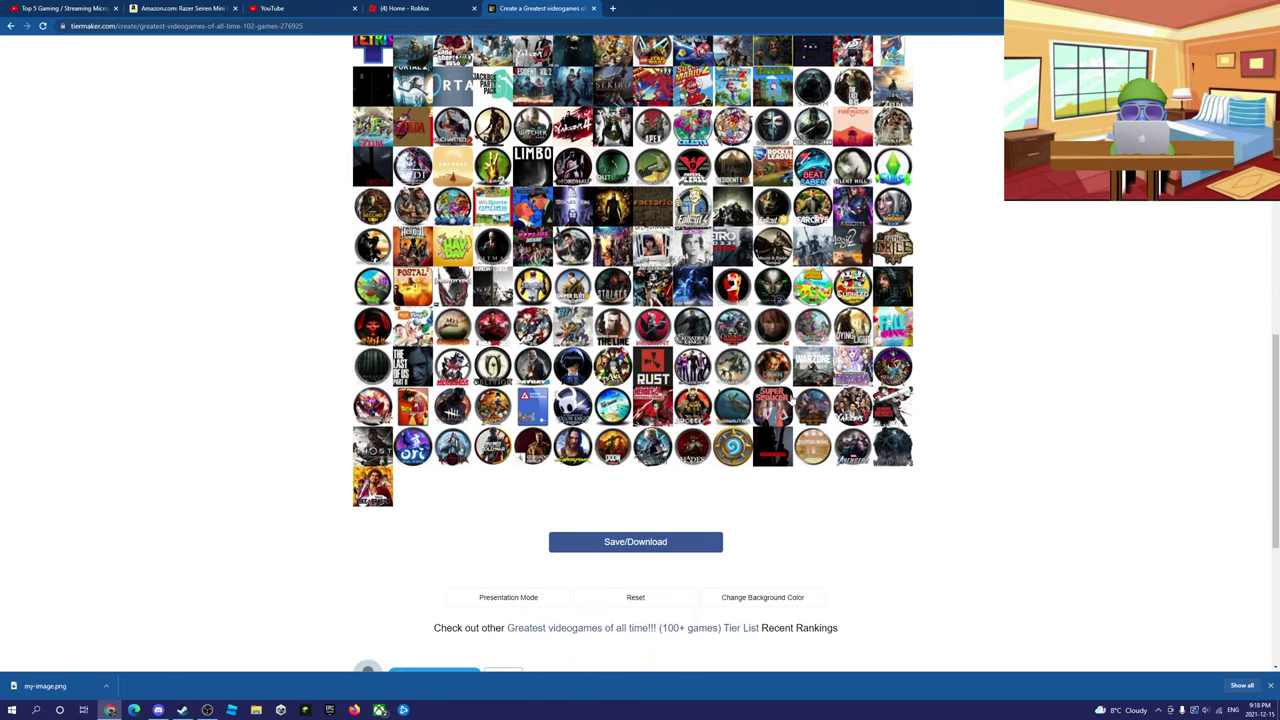
scroll(350, 381, up, 3)
scroll(350, 381, up, 1)
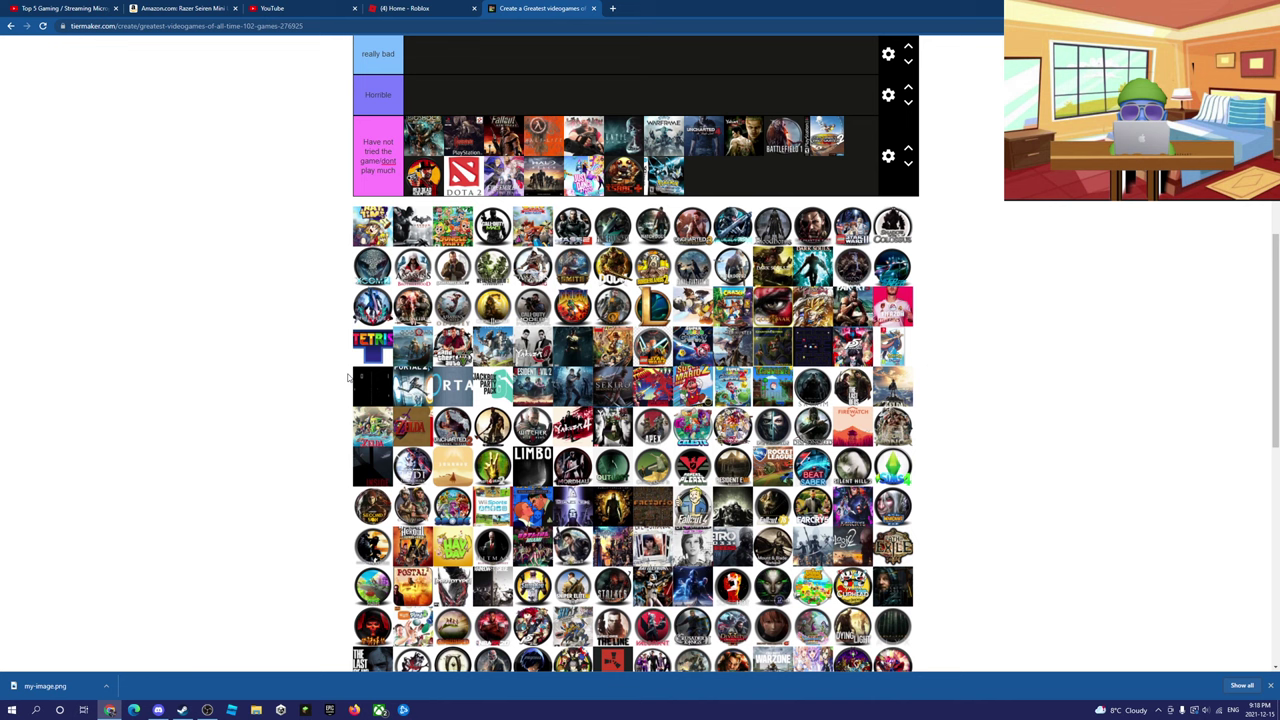
scroll(788, 400, down, 3)
scroll(788, 400, up, 1)
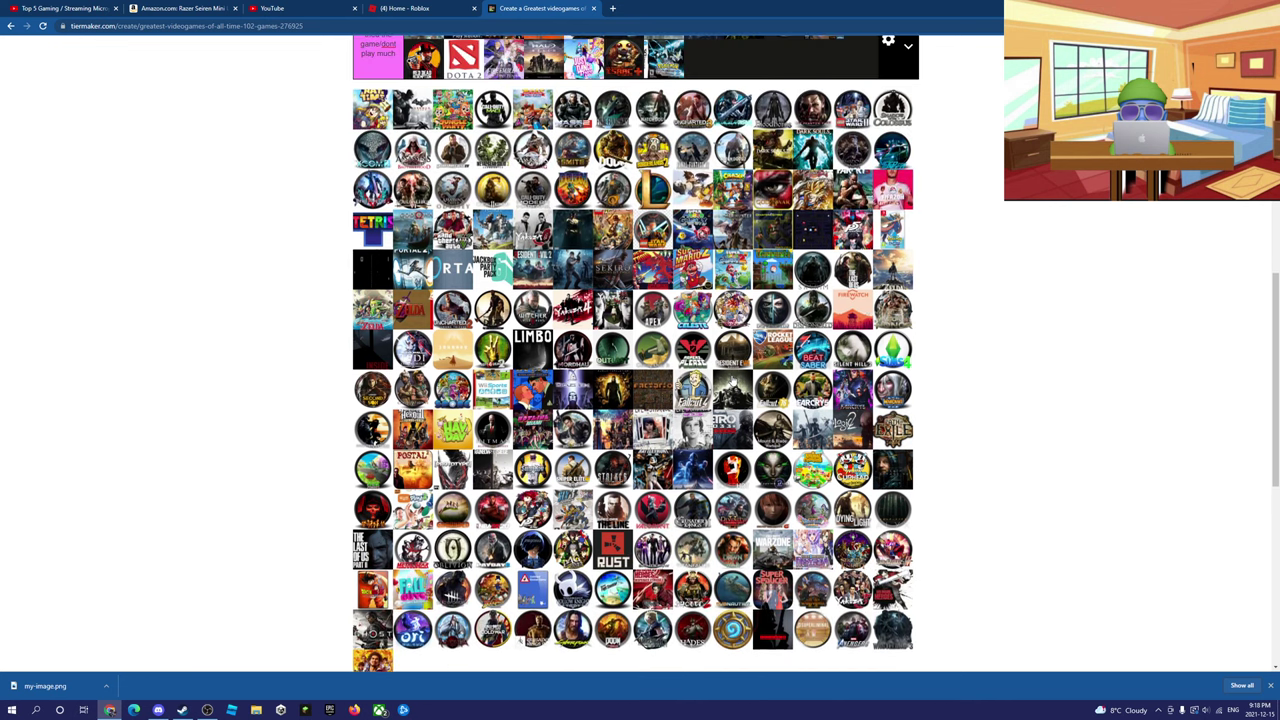
scroll(883, 285, up, 3)
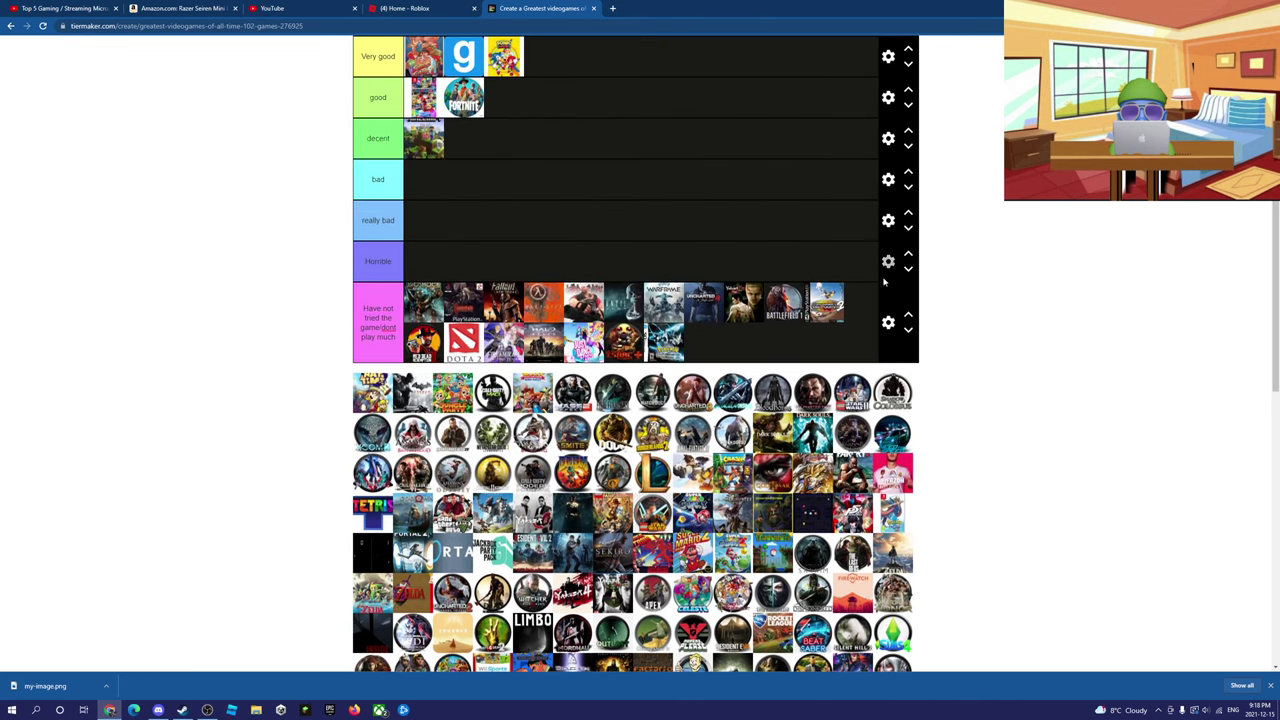
- Add a row above "Have not tried the game/dont play much" and label it "RIP"
click(888, 322)
click(590, 190)
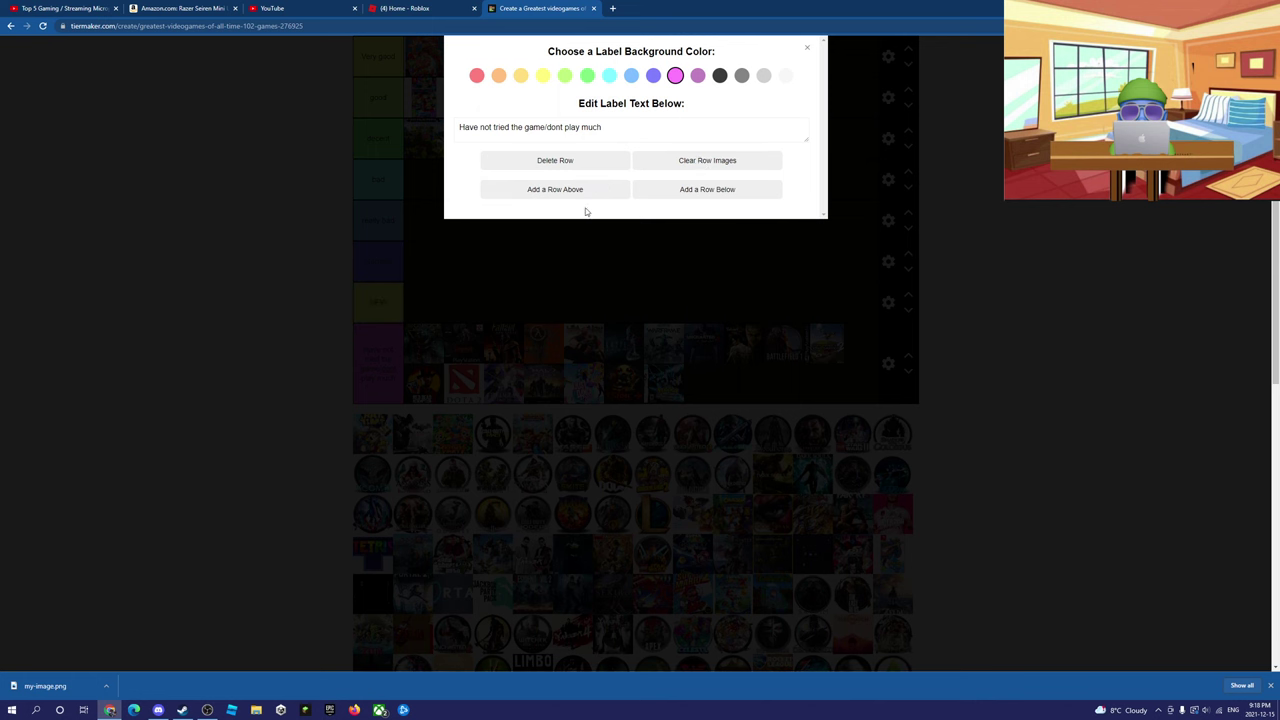
click(806, 50)
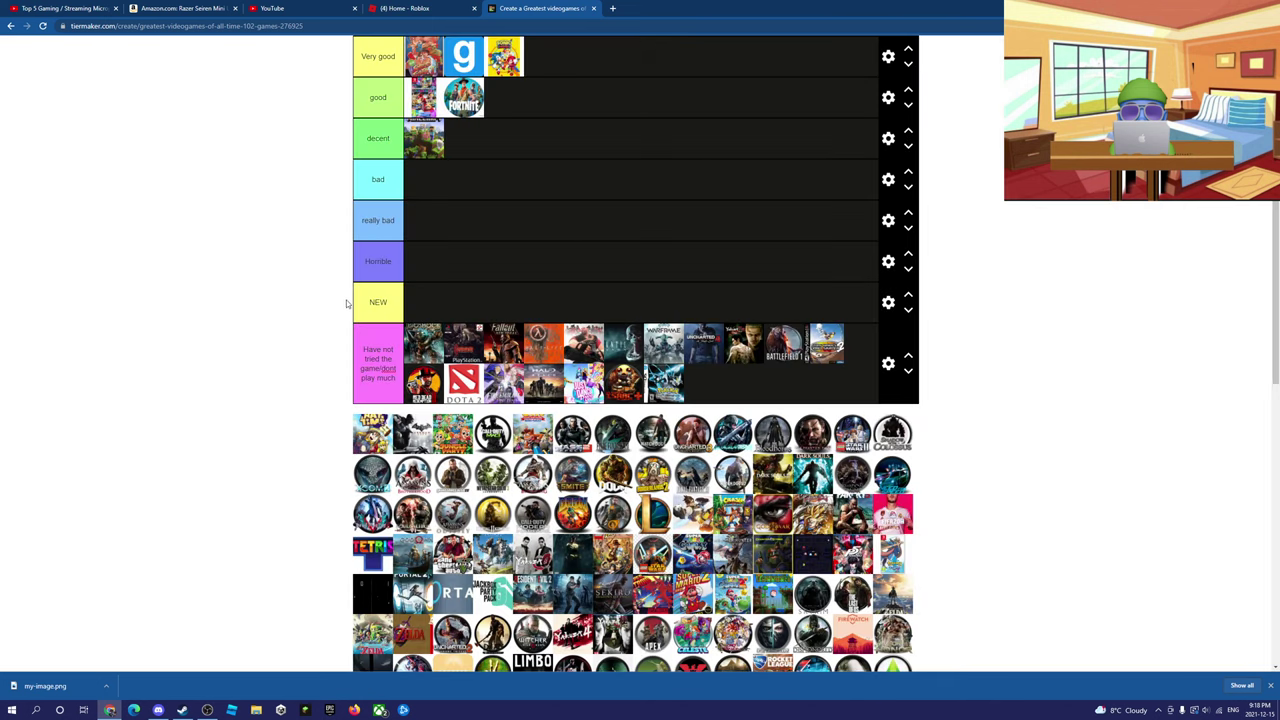
drag(391, 303, 305, 304)
key(BackSpace)
text(RIP)
key(Tab)
- Move the round Fortnite tile from "good" into the "RIP" row
scroll(286, 375, down, 3)
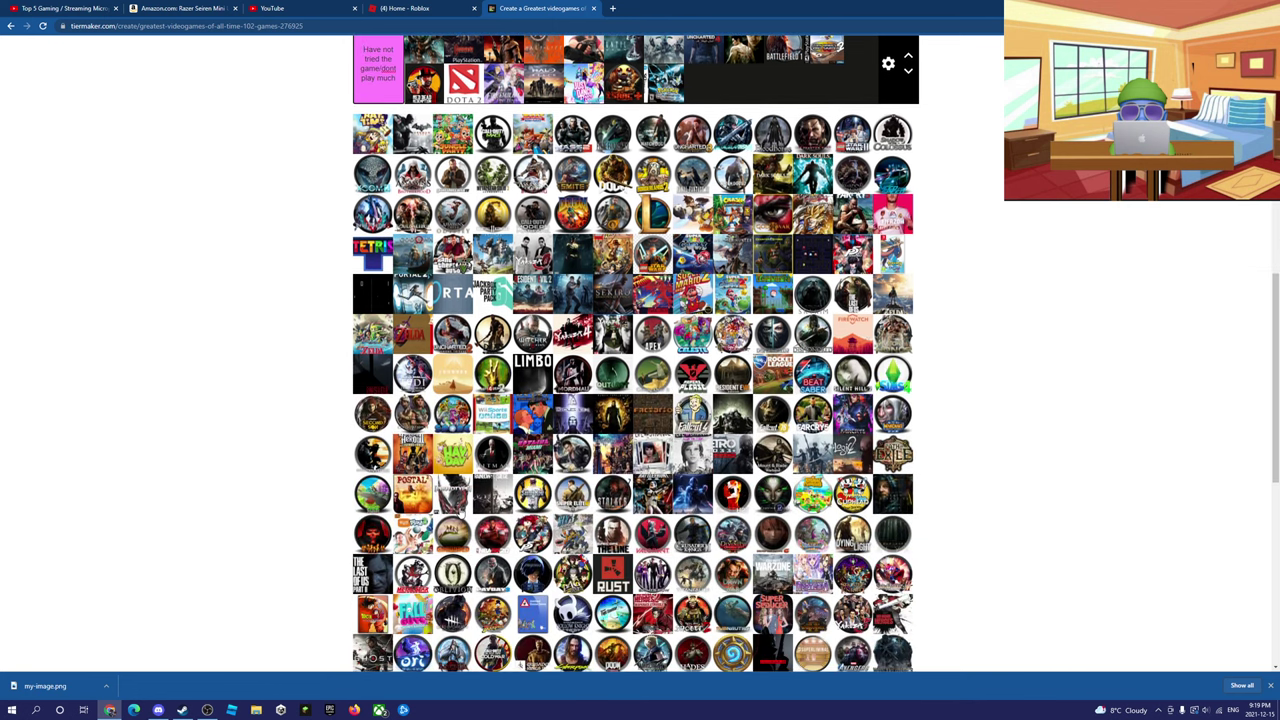
scroll(420, 262, up, 6)
scroll(434, 495, down, 3)
drag(463, 391, 412, 414)
- Place the Fall Guys tile from the pool after Fortnite in "RIP"
scroll(350, 480, down, 3)
scroll(349, 479, down, 1)
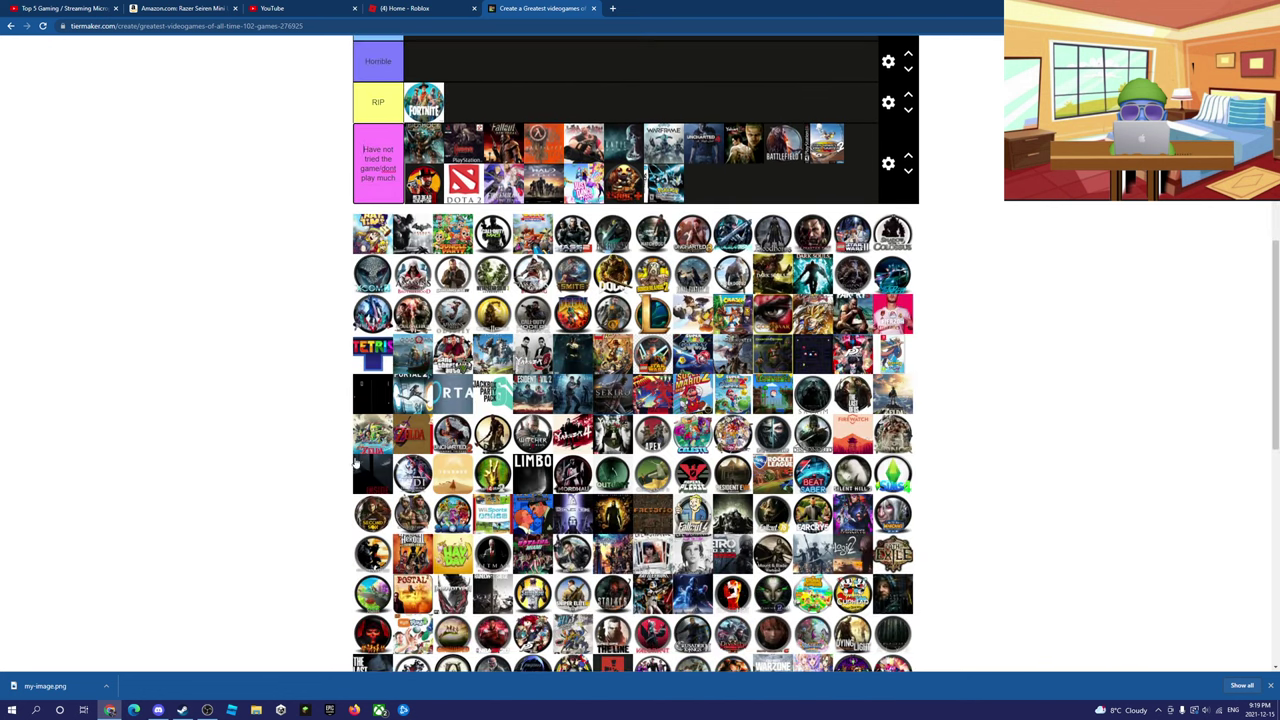
scroll(357, 457, down, 5)
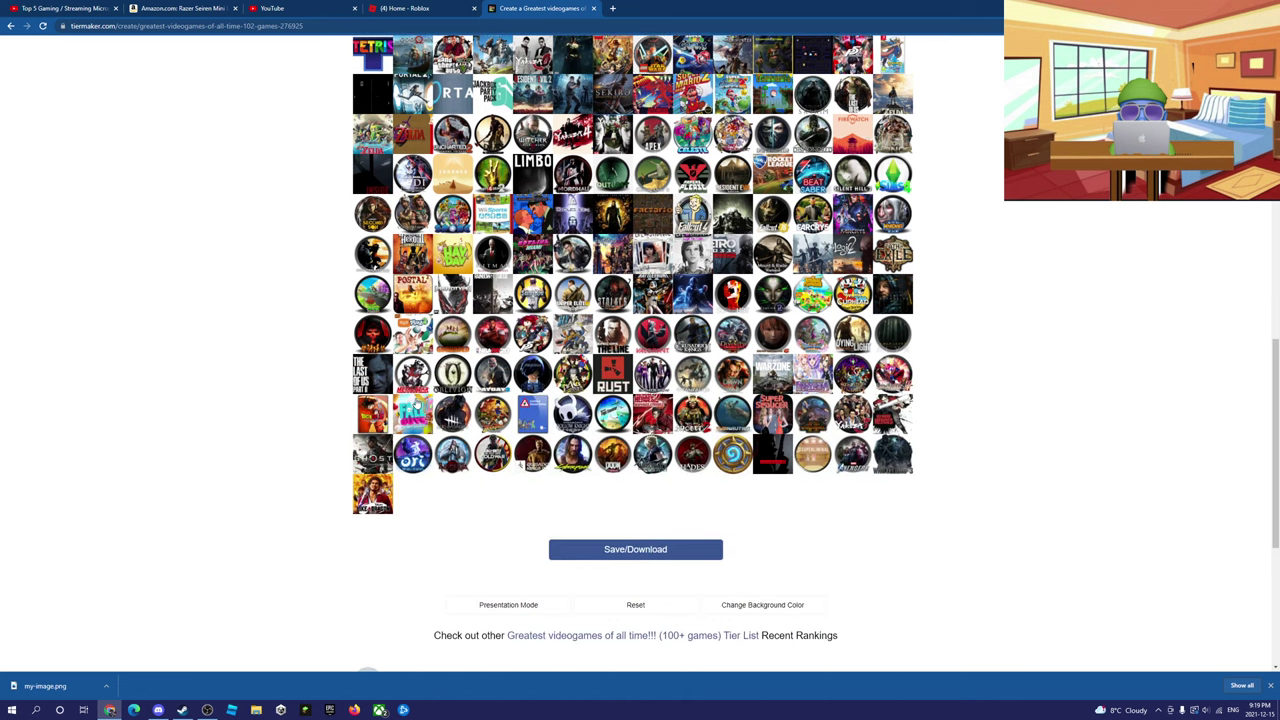
drag(415, 405, 484, 160)
scroll(450, 300, up, 6)
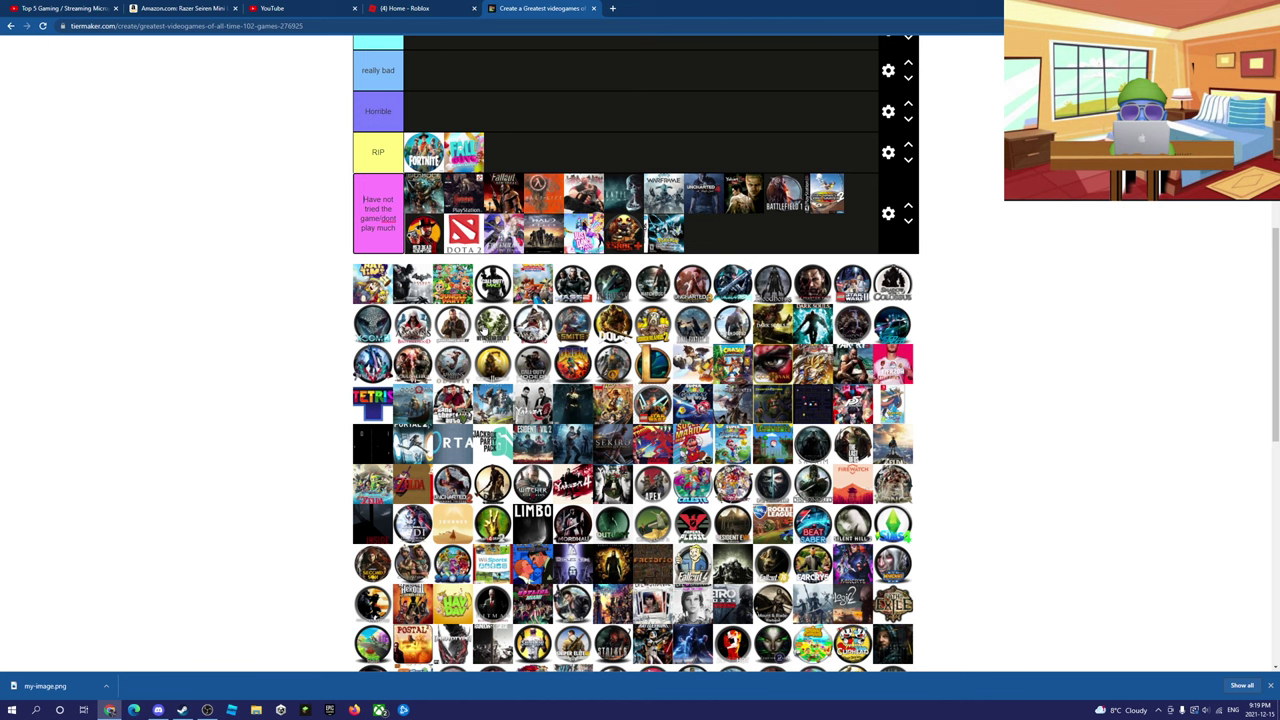
- Place the Grand Theft Auto tile from the pool at the end of "Have not tried the game/dont play much"
scroll(487, 358, down, 2)
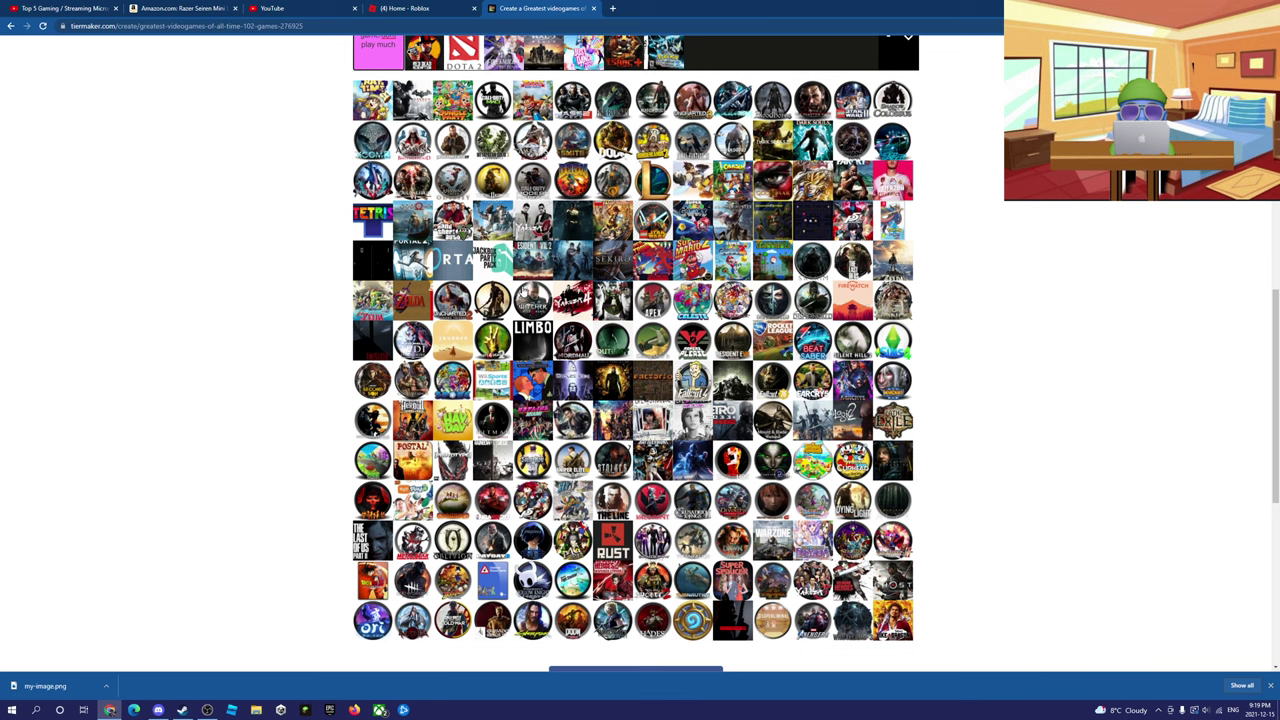
scroll(453, 505, up, 3)
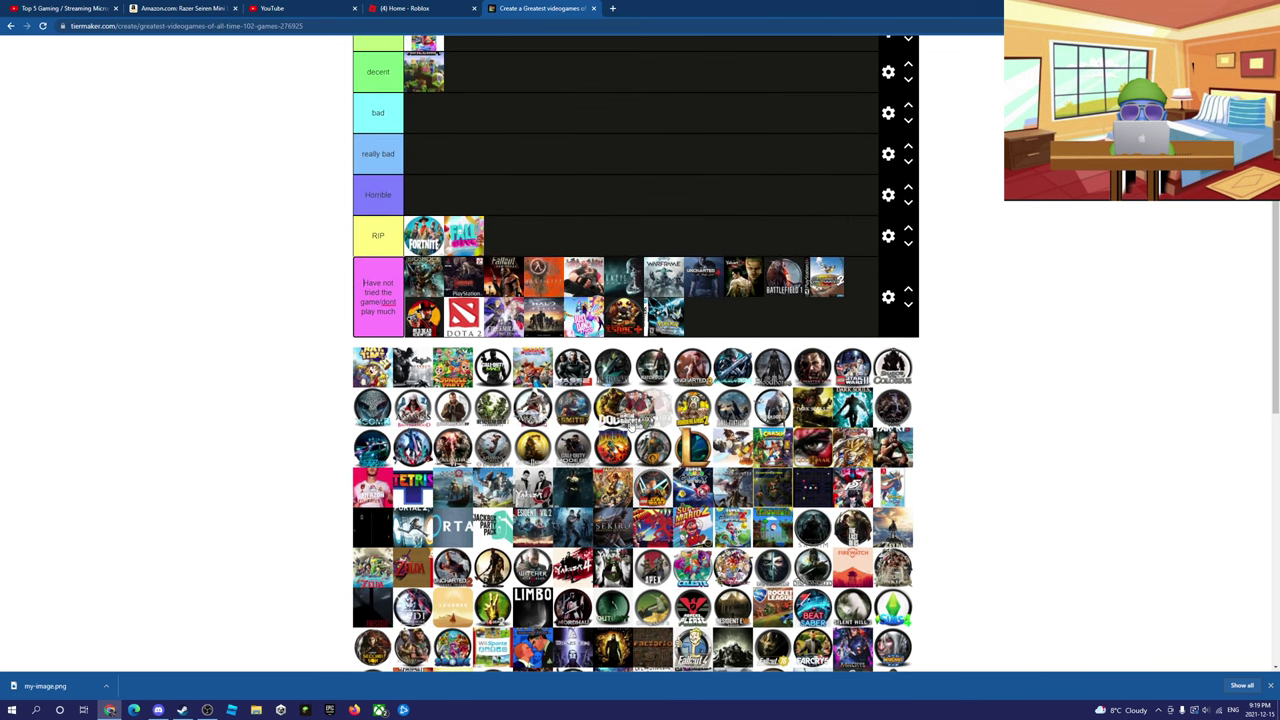
scroll(560, 485, down, 9)
drag(453, 505, 889, 380)
scroll(926, 445, down, 1)
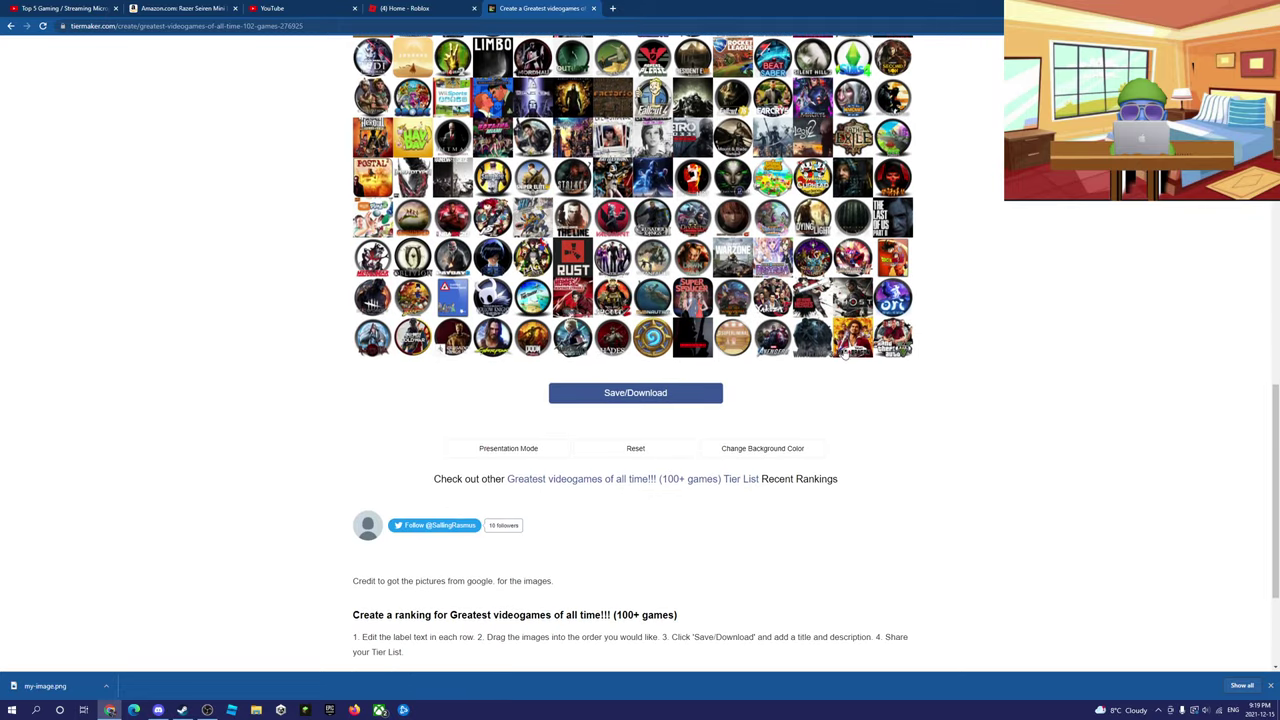
scroll(441, 403, up, 1)
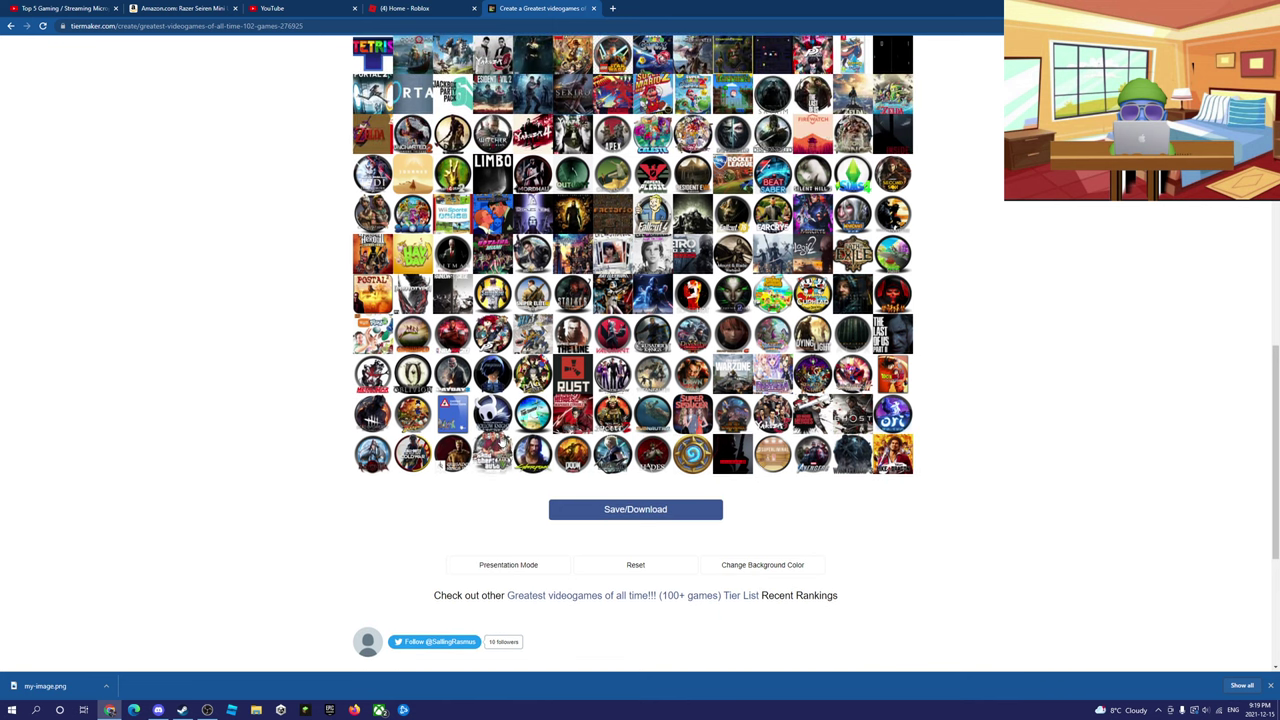
scroll(510, 449, up, 3)
drag(496, 371, 737, 497)
scroll(600, 350, up, 2)
scroll(738, 332, up, 2)
- Place the Warzone tile from the pool at the end of "Great"
scroll(474, 377, down, 8)
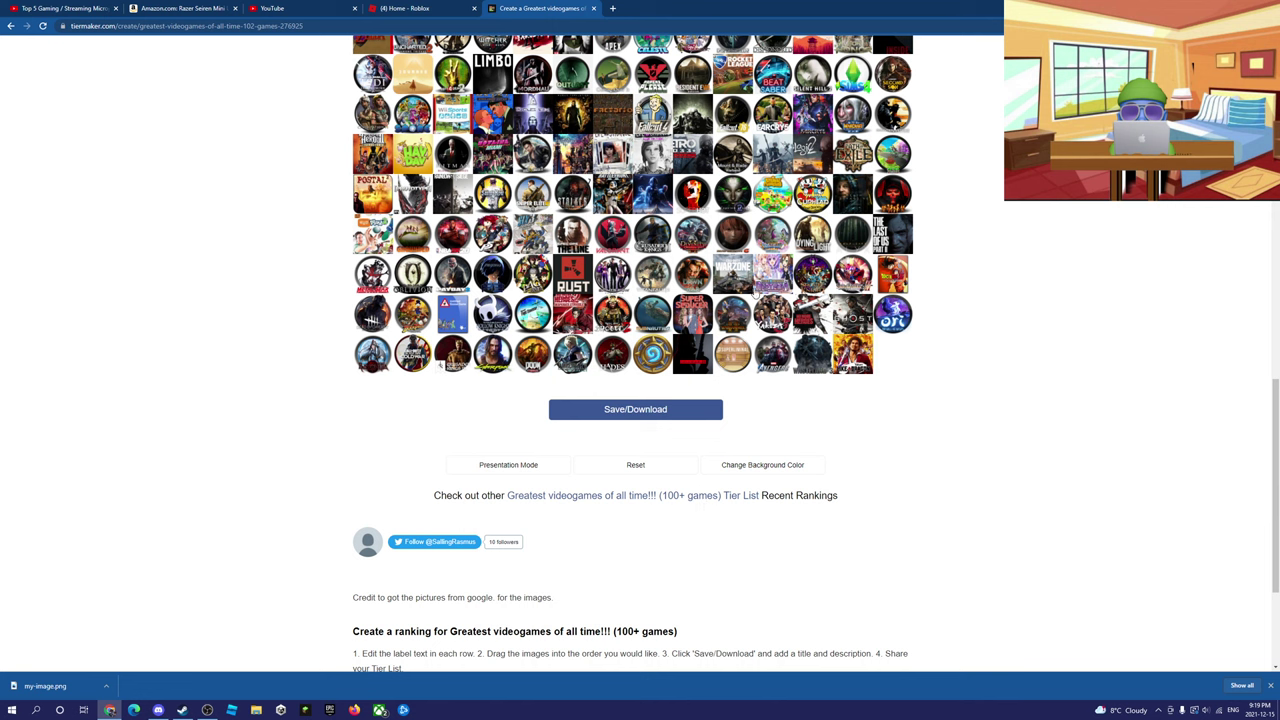
drag(733, 286, 520, 331)
scroll(669, 430, up, 9)
- Place the blue tile with the small triangle and the orange character tile at the end of "Have not tried the game/dont play much"
scroll(545, 313, down, 12)
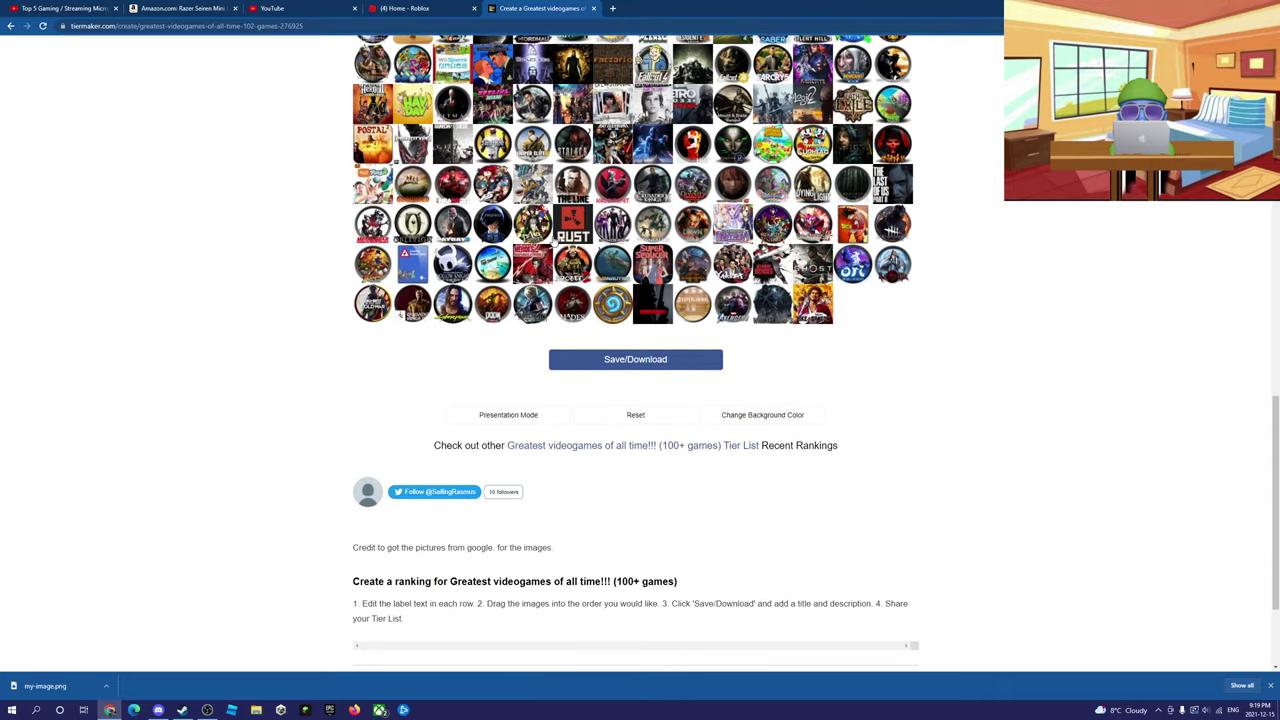
drag(424, 277, 790, 452)
scroll(540, 361, up, 10)
scroll(790, 452, down, 5)
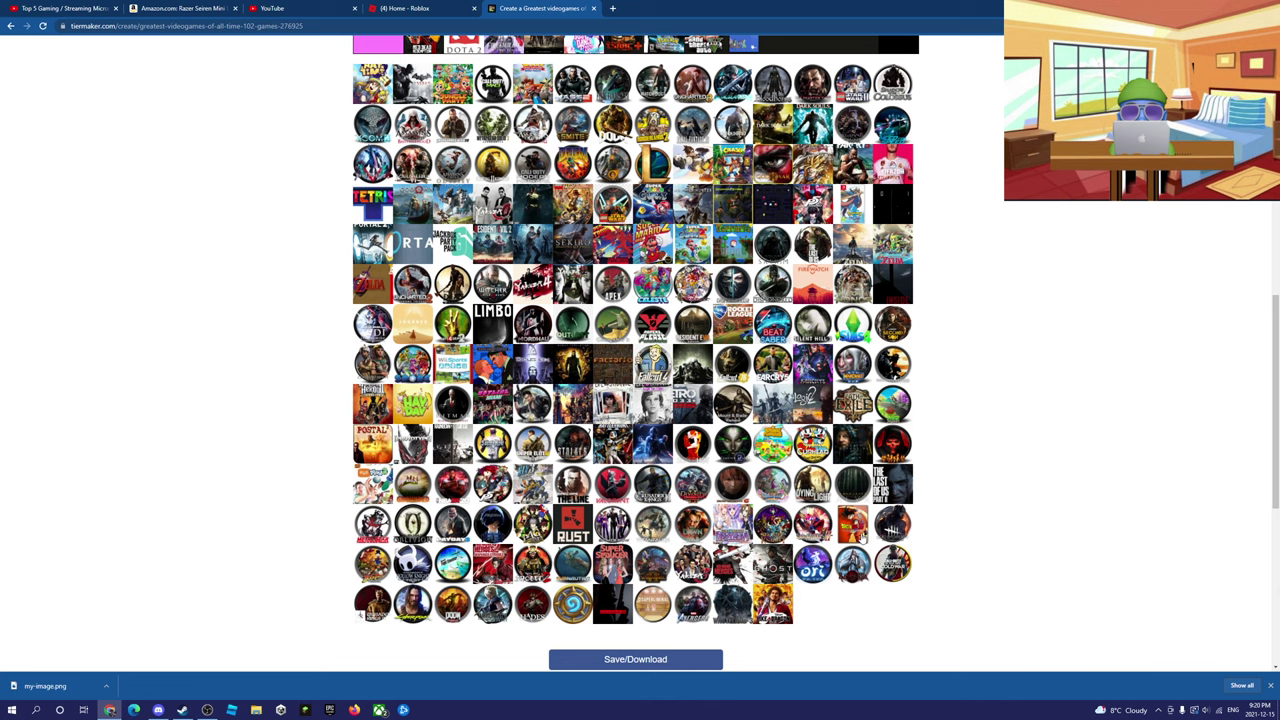
scroll(790, 450, up, 5)
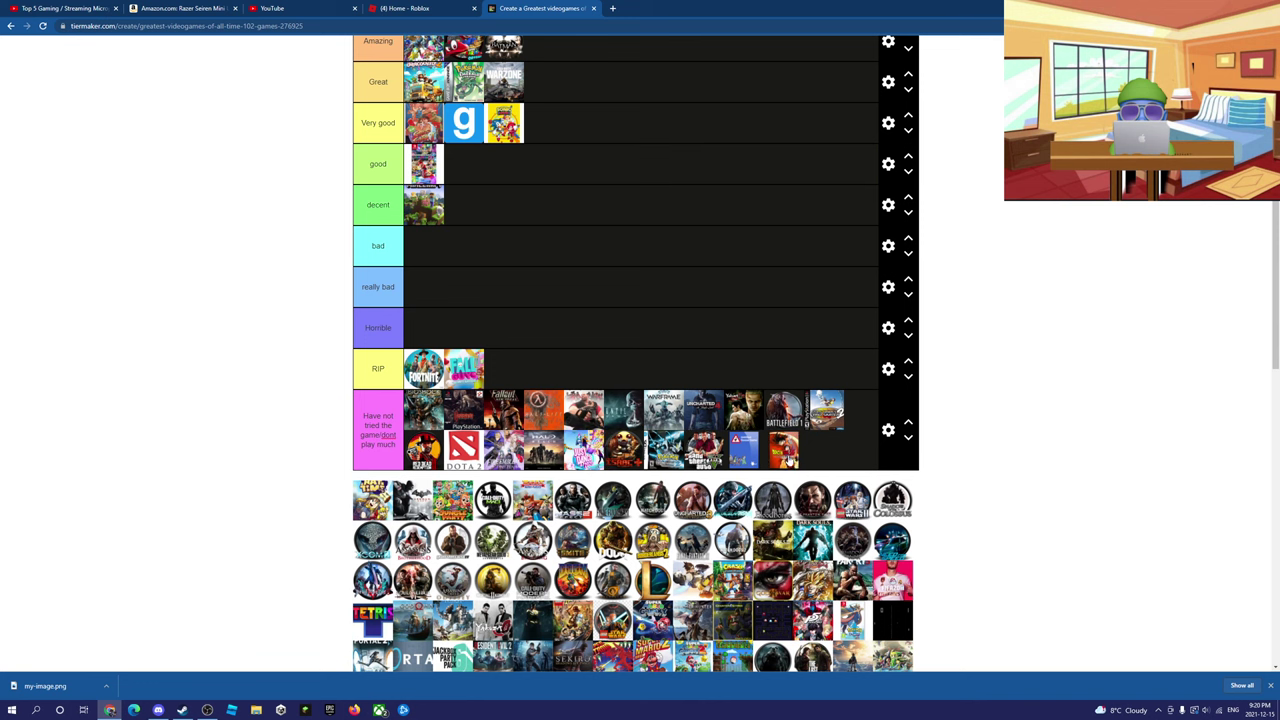
scroll(600, 652, down, 4)
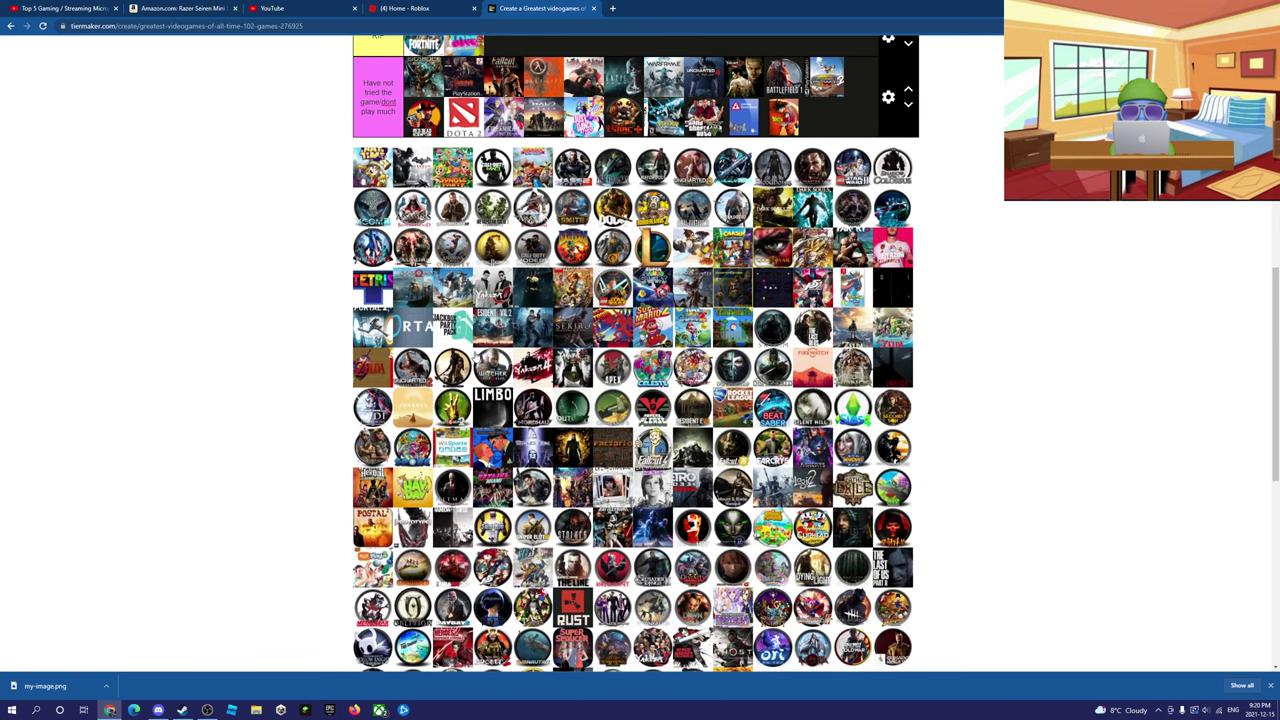
- Place the round Cuphead tile from the pool after Warzone in "Great"
scroll(540, 440, down, 2)
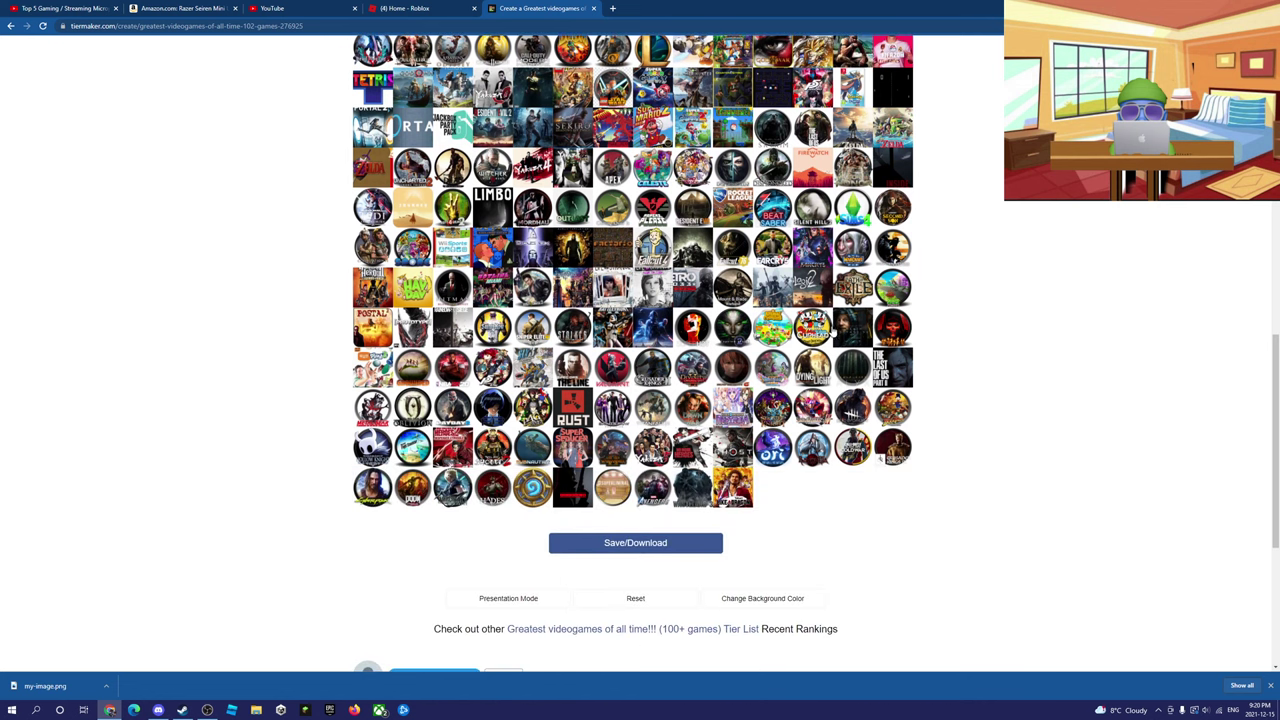
scroll(760, 380, up, 3)
scroll(696, 416, down, 5)
scroll(696, 416, up, 1)
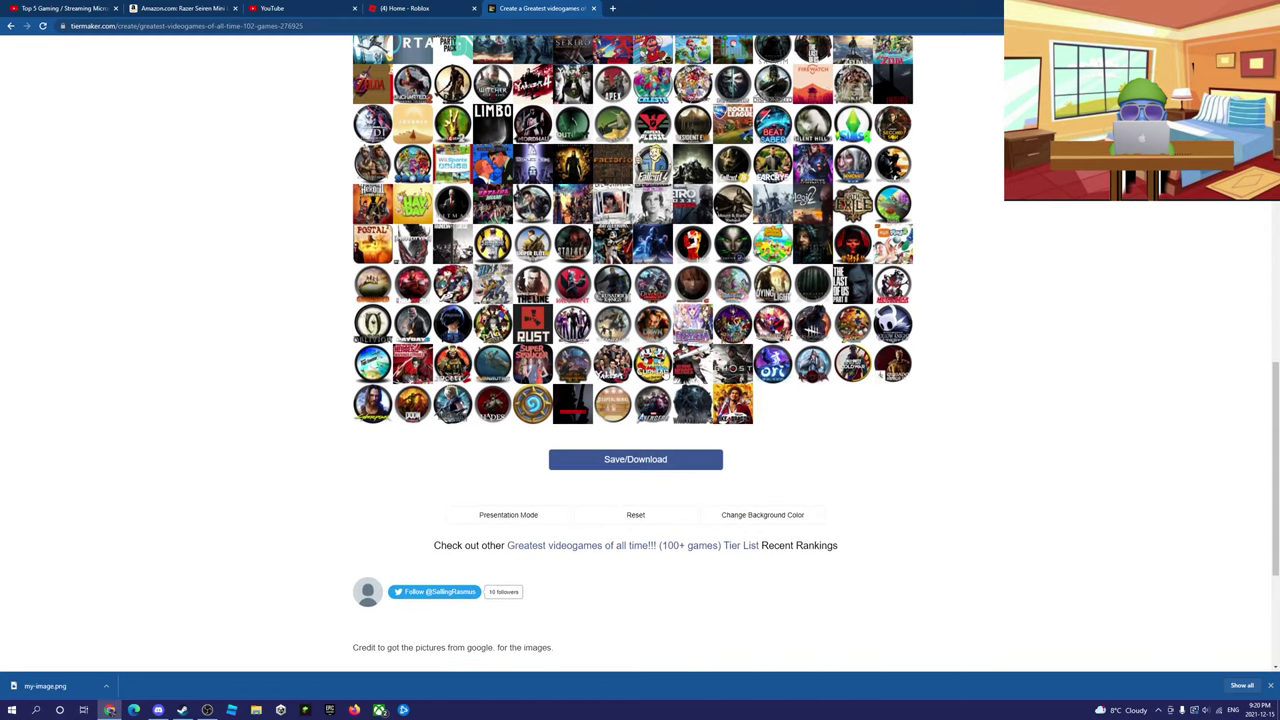
scroll(362, 268, up, 11)
drag(521, 256, 548, 389)
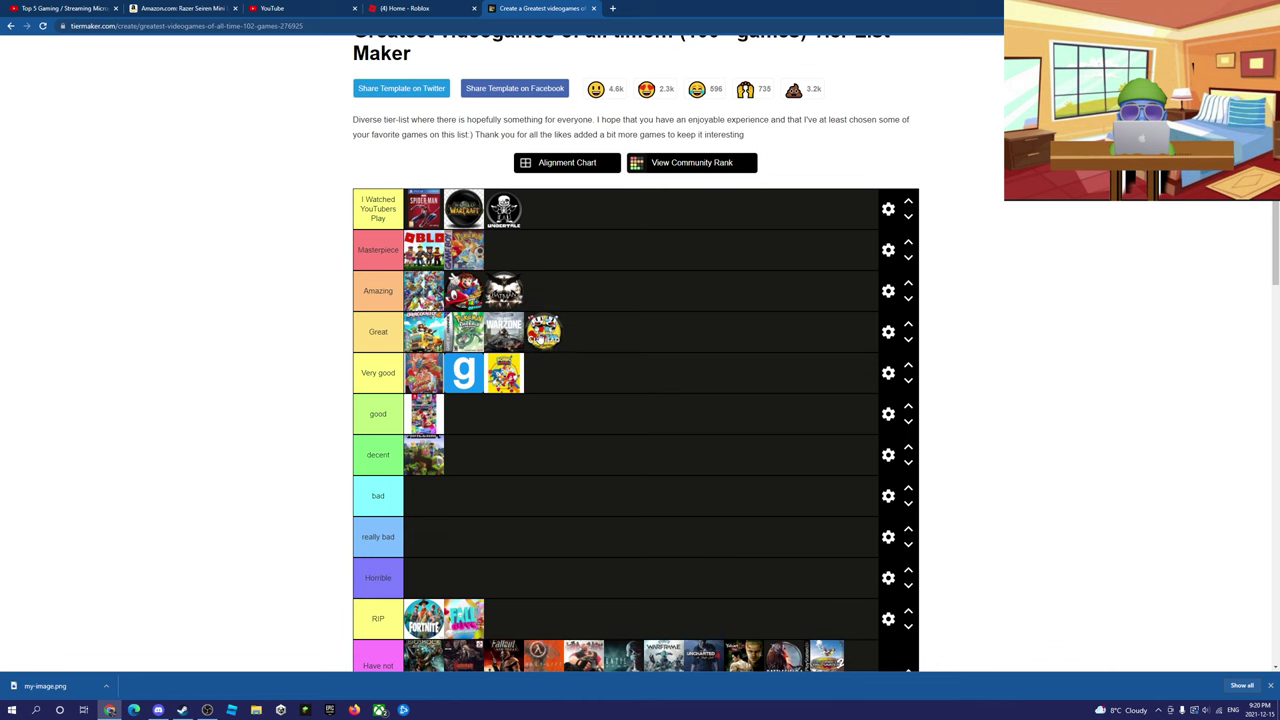
- Place the Nintendo Switch box-art tile from the pool in "Masterpiece", and move it down to the end of "Amazing"
scroll(543, 357, down, 8)
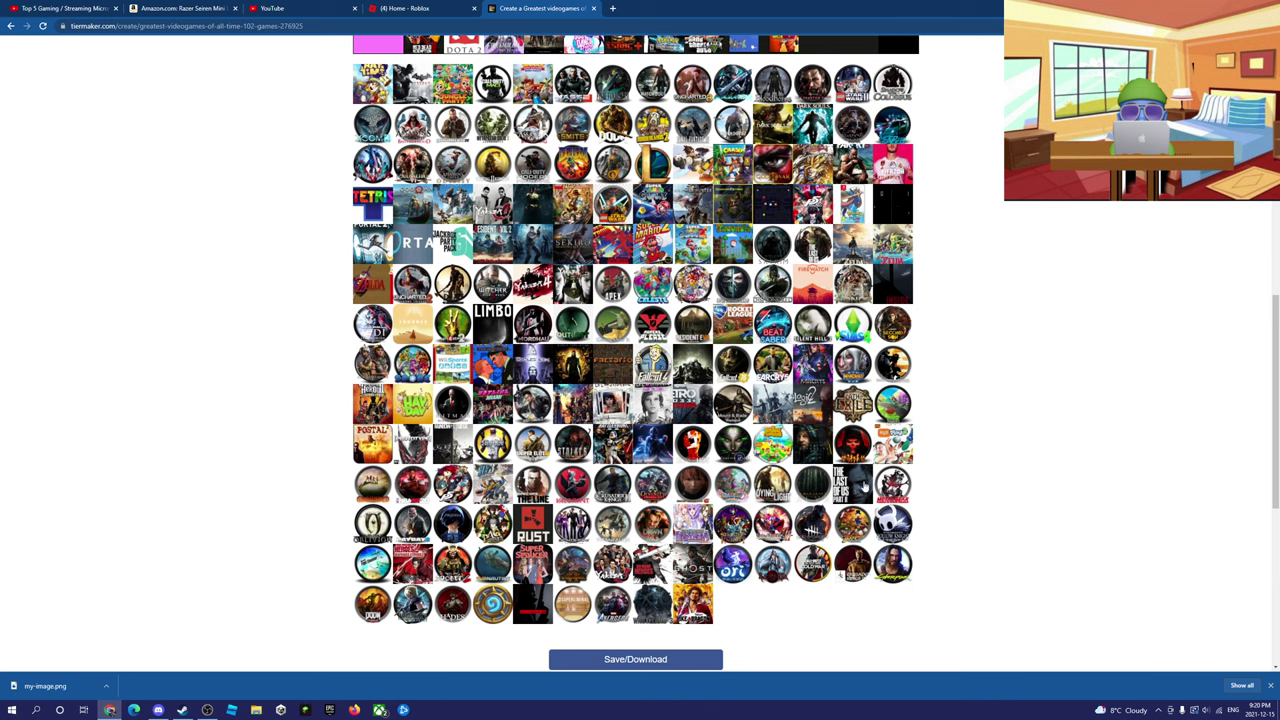
drag(855, 206, 519, 341)
scroll(490, 308, up, 1)
scroll(1083, 487, up, 6)
scroll(477, 313, up, 3)
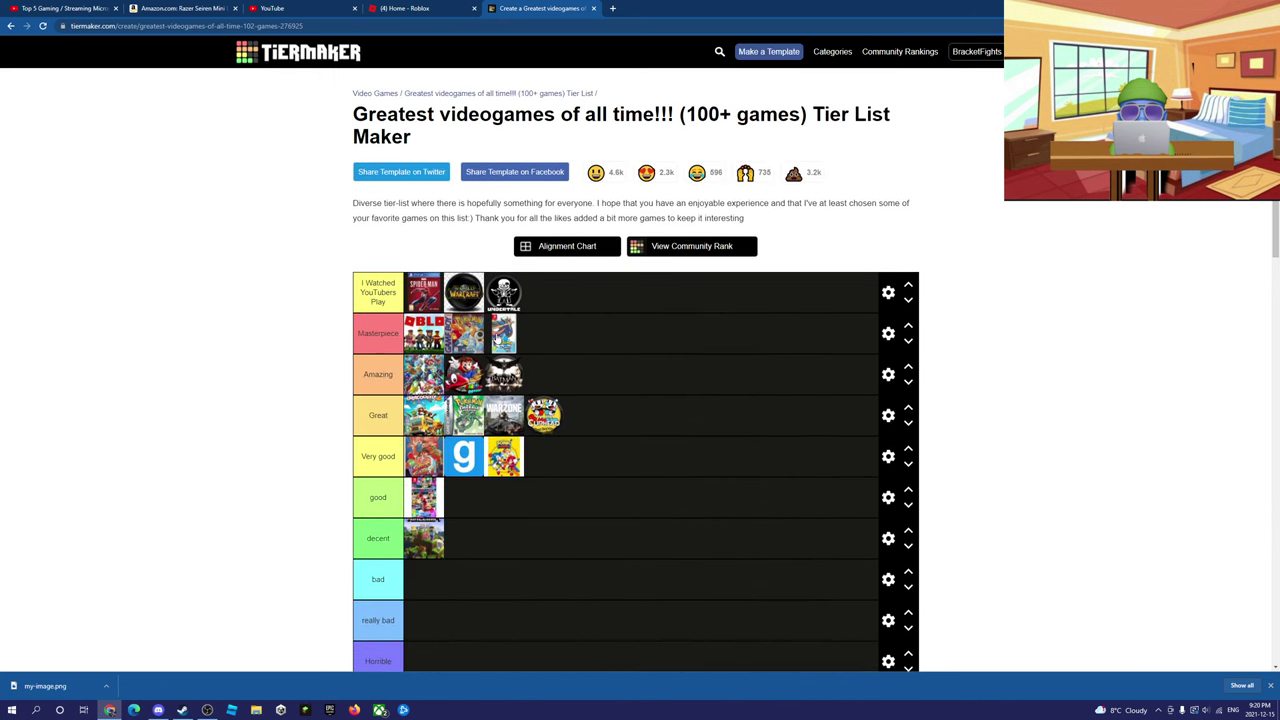
scroll(666, 354, down, 6)
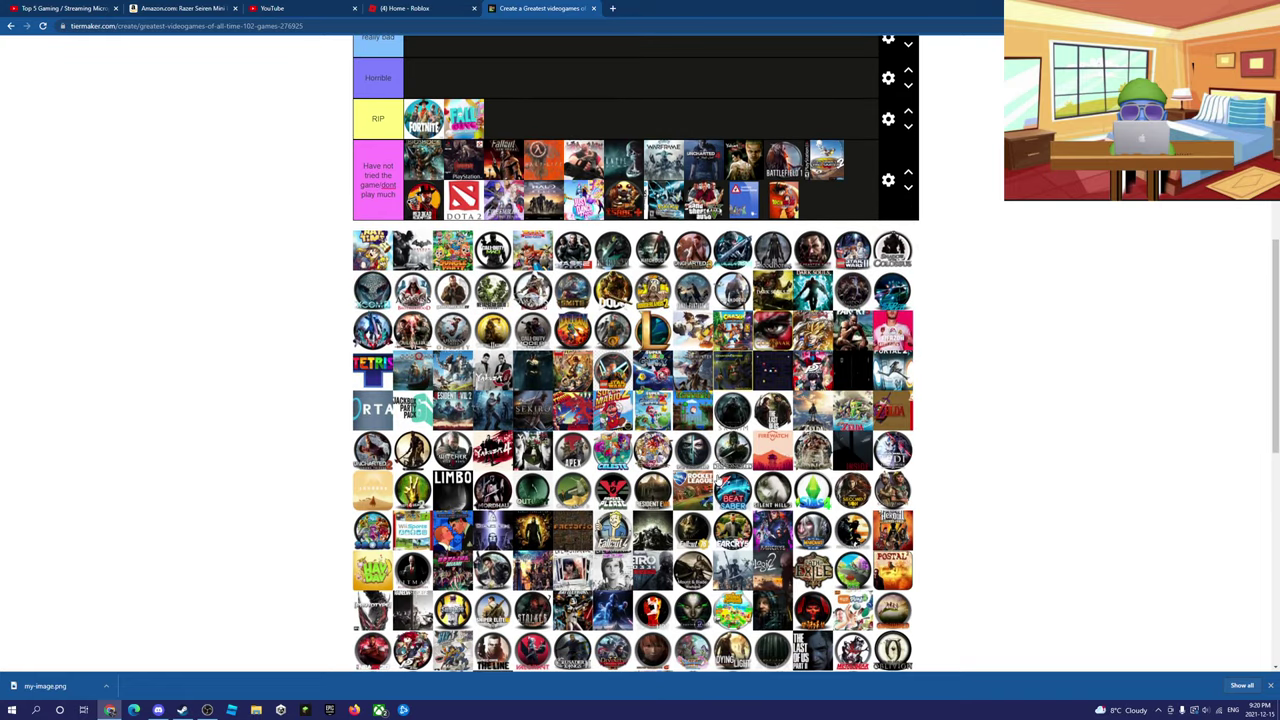
scroll(636, 354, up, 6)
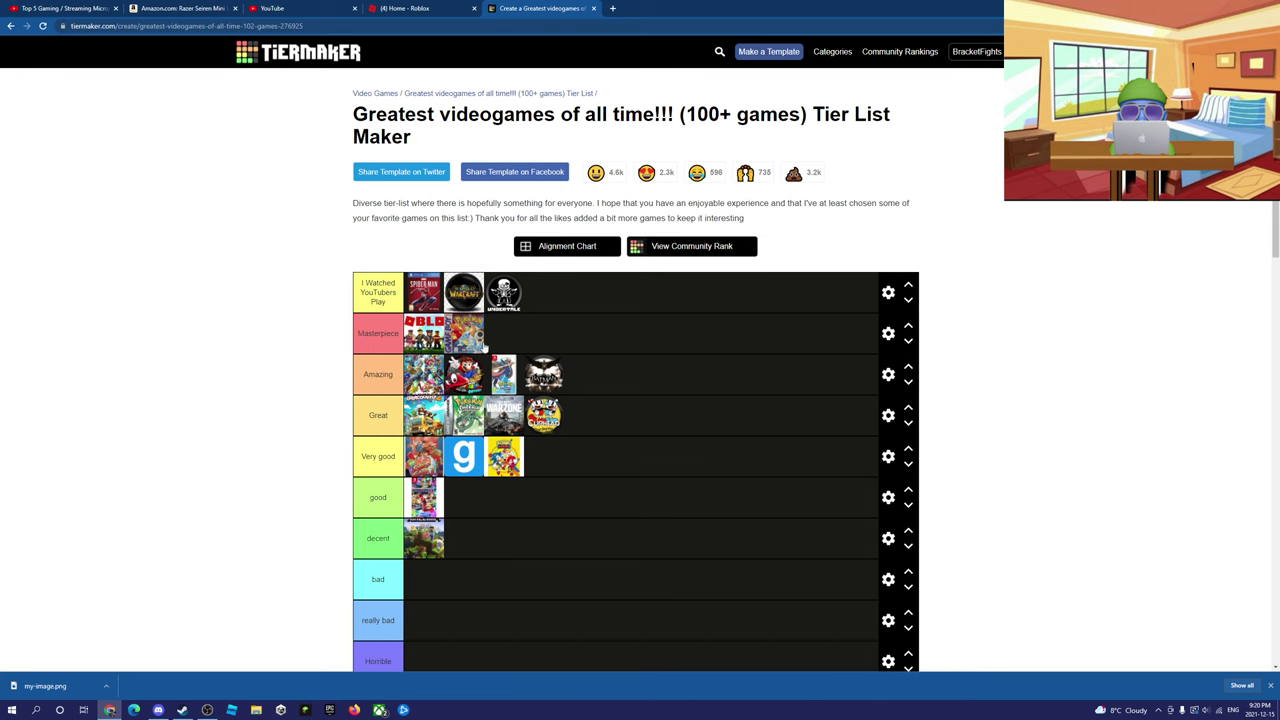
drag(503, 374, 550, 374)
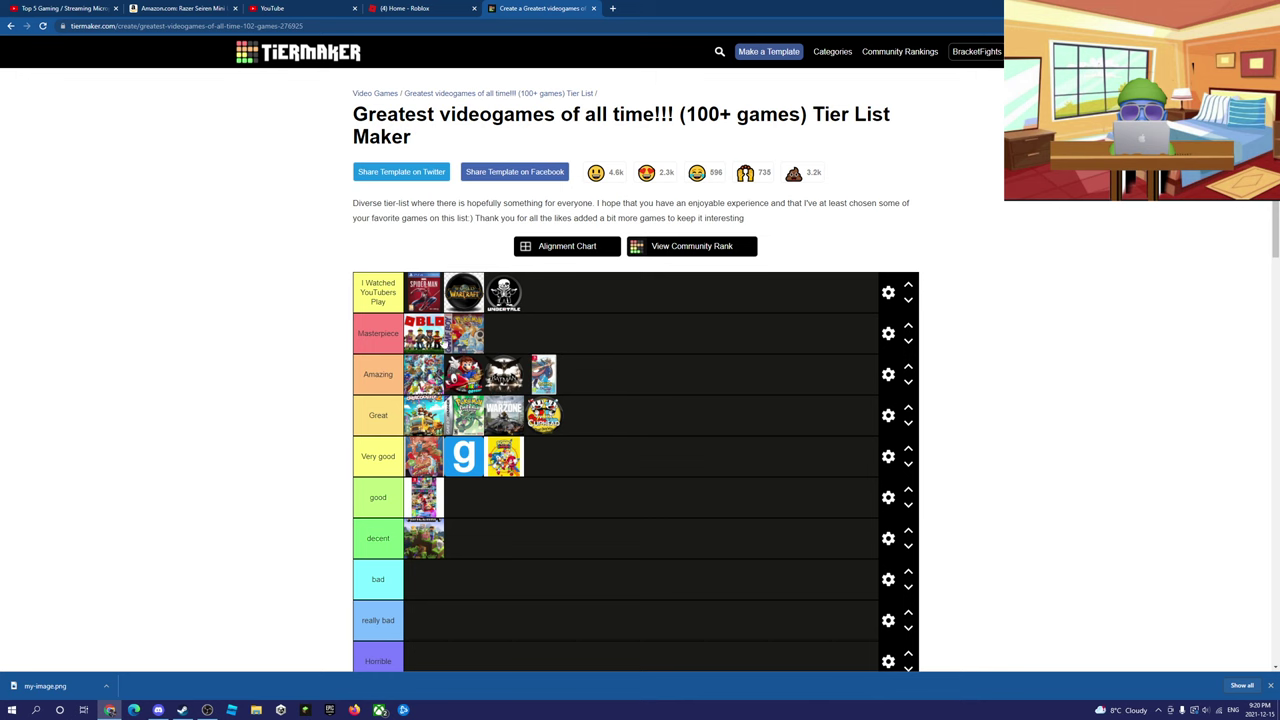
- Place the black-and-white Batman tile from the pool in "Very good", and move it up to the end of "Great"
scroll(443, 340, down, 6)
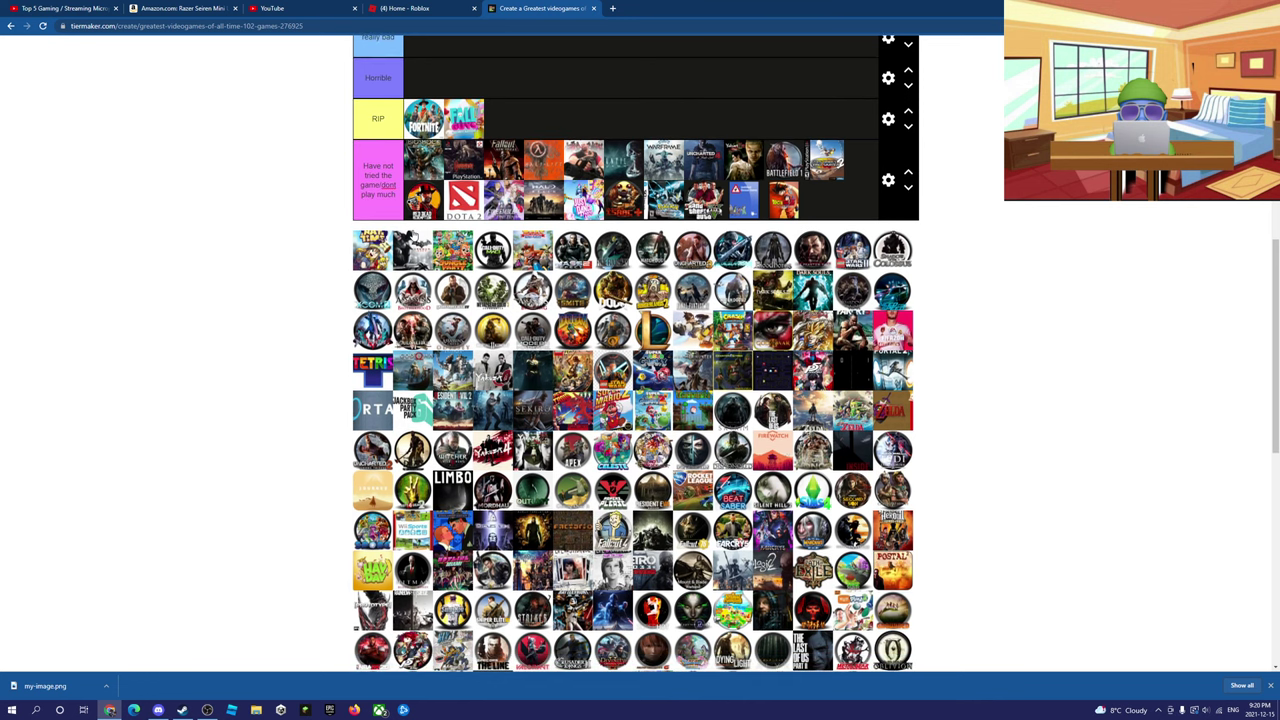
scroll(440, 190, up, 3)
drag(412, 250, 553, 172)
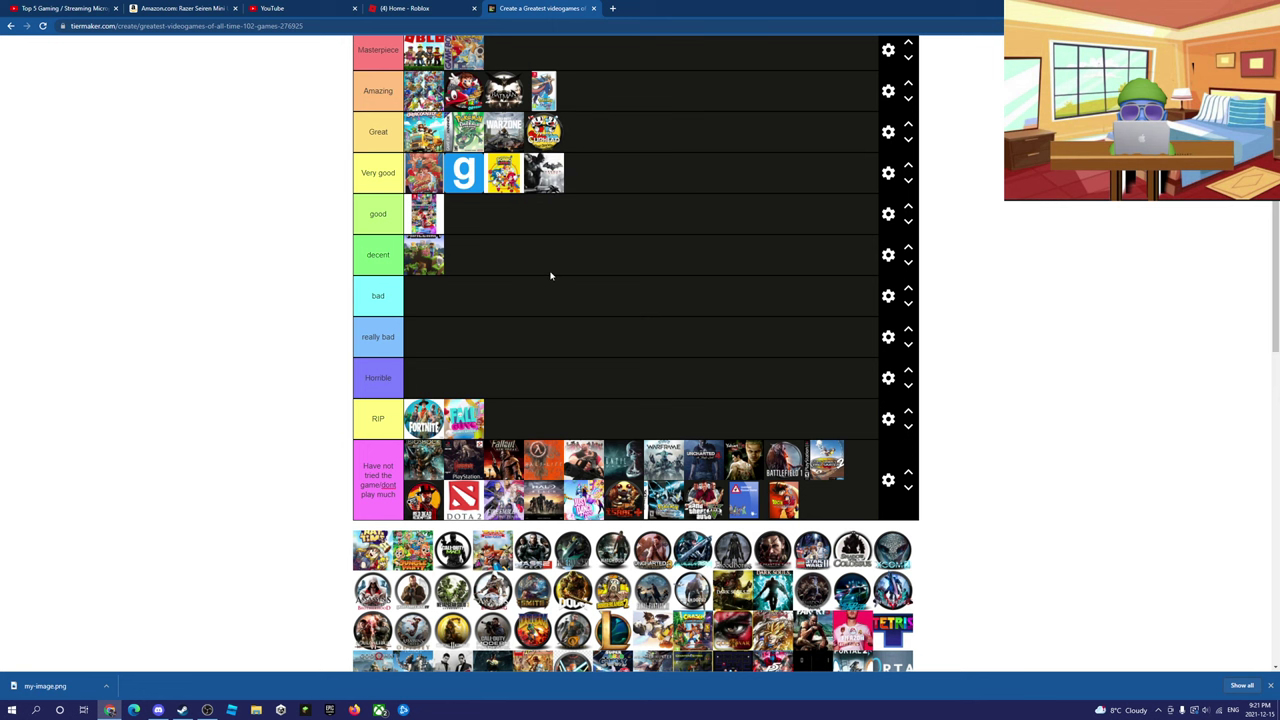
scroll(540, 290, down, 2)
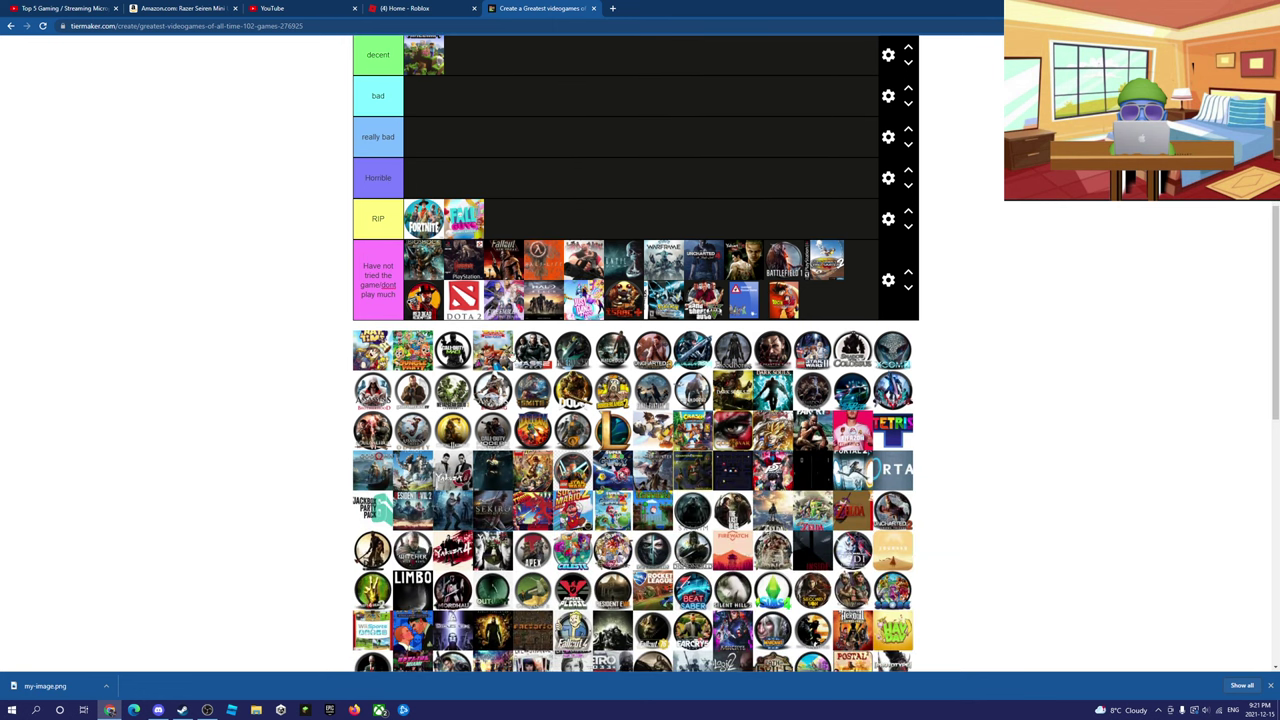
scroll(503, 355, up, 5)
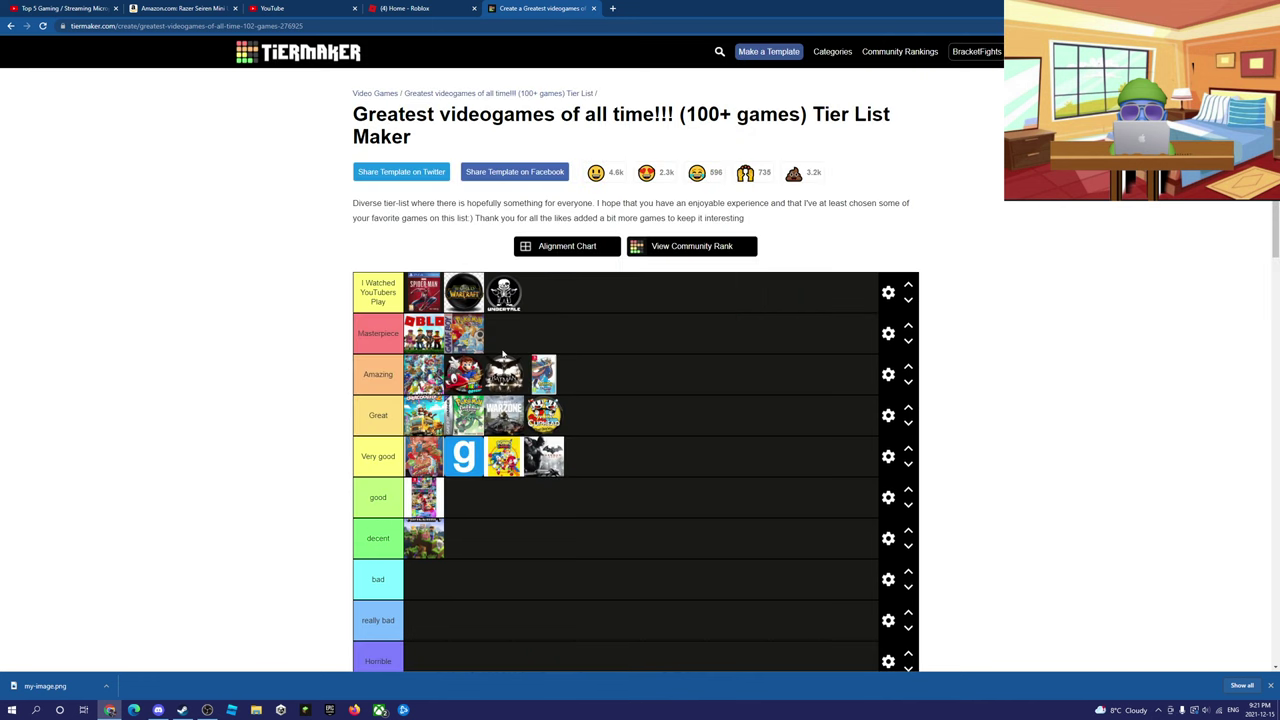
drag(553, 456, 572, 424)
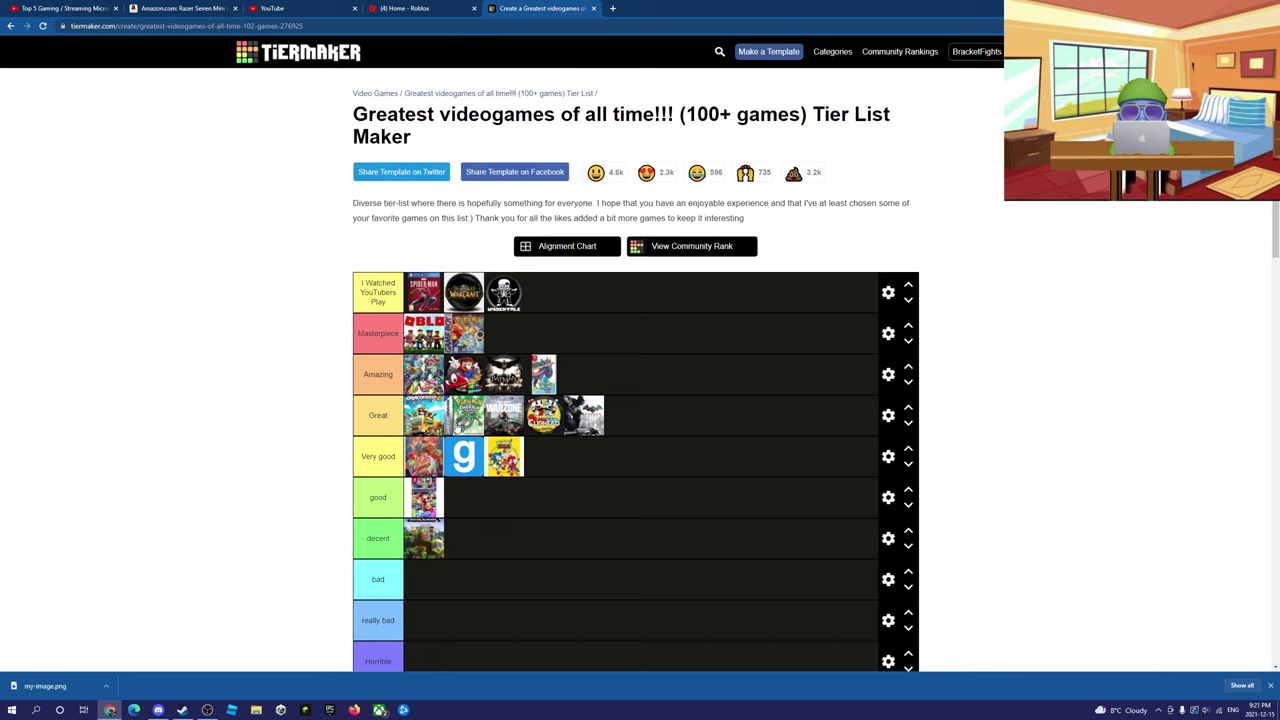
- Place the League of Legends "L" tile from the pool at the end of "Have not tried the game/dont play much"
scroll(428, 505, down, 5)
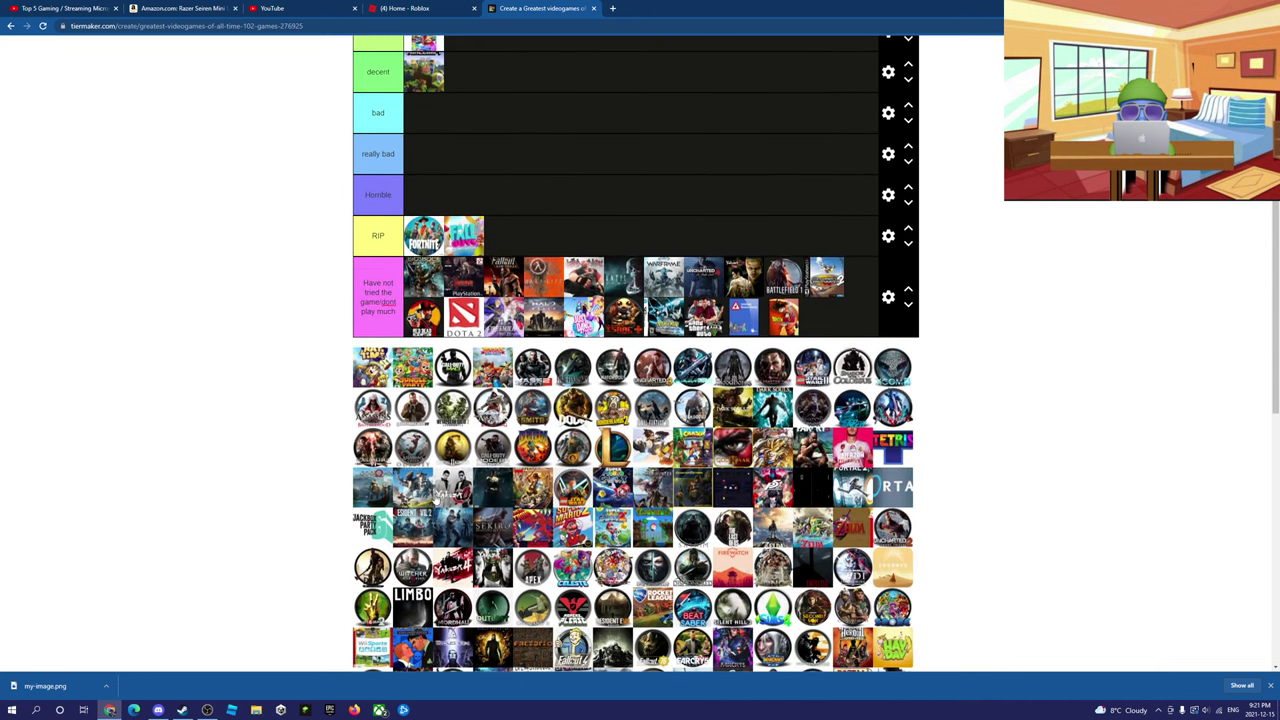
drag(612, 447, 838, 515)
scroll(514, 501, up, 4)
scroll(805, 515, down, 2)
scroll(838, 515, down, 3)
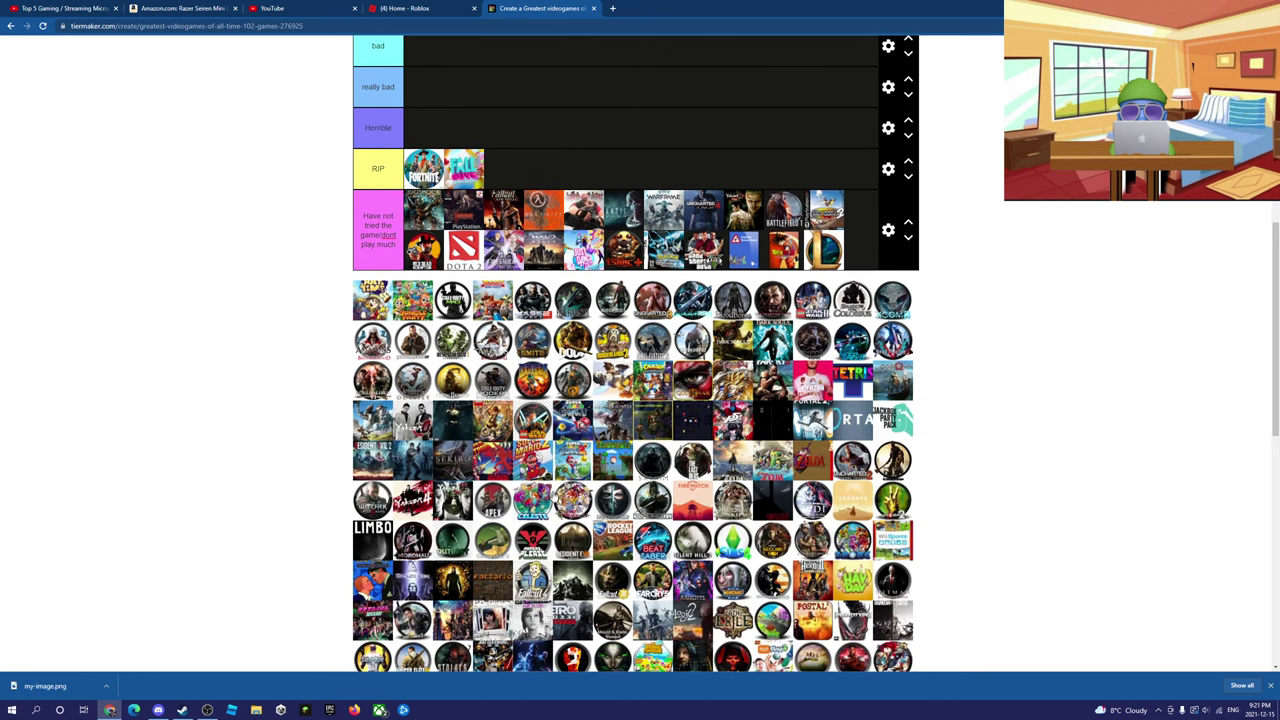
scroll(510, 480, down, 5)
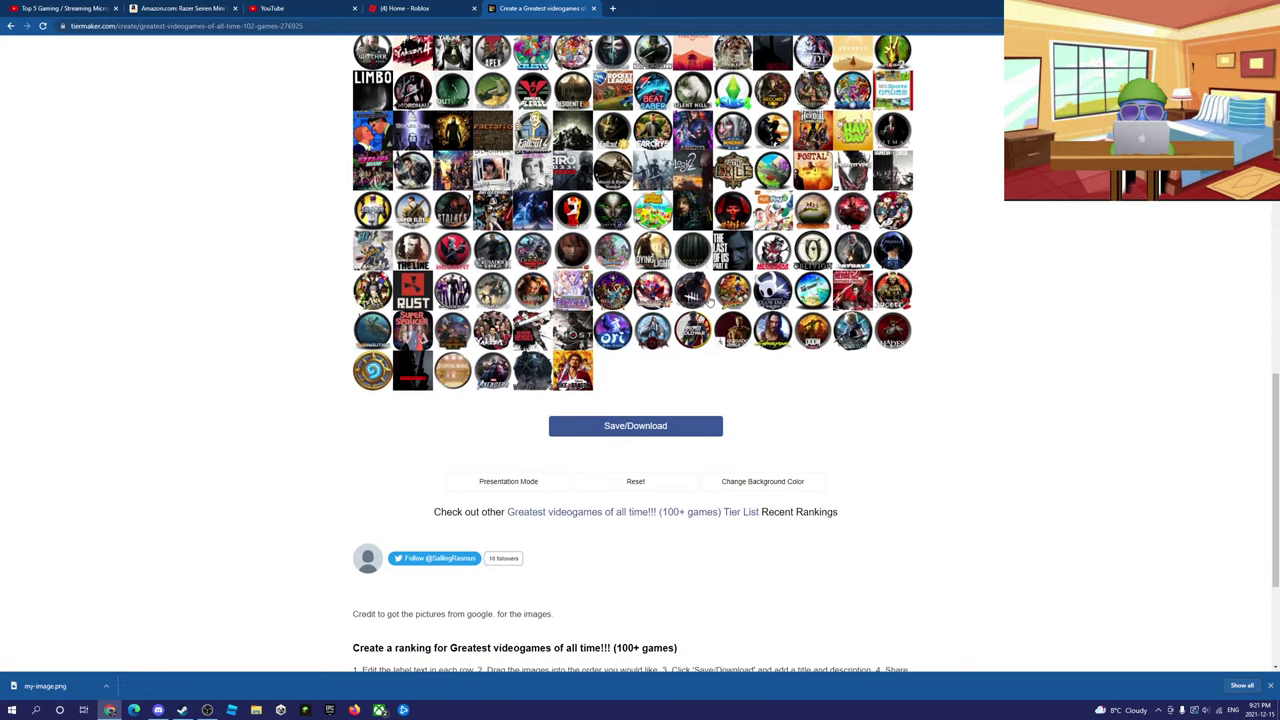
- Place the round Dead by Daylight tile with the tally marks from the pool at the end of "I Watched YouTubers Play"
scroll(718, 299, up, 9)
drag(708, 297, 562, 307)
scroll(555, 418, up, 4)
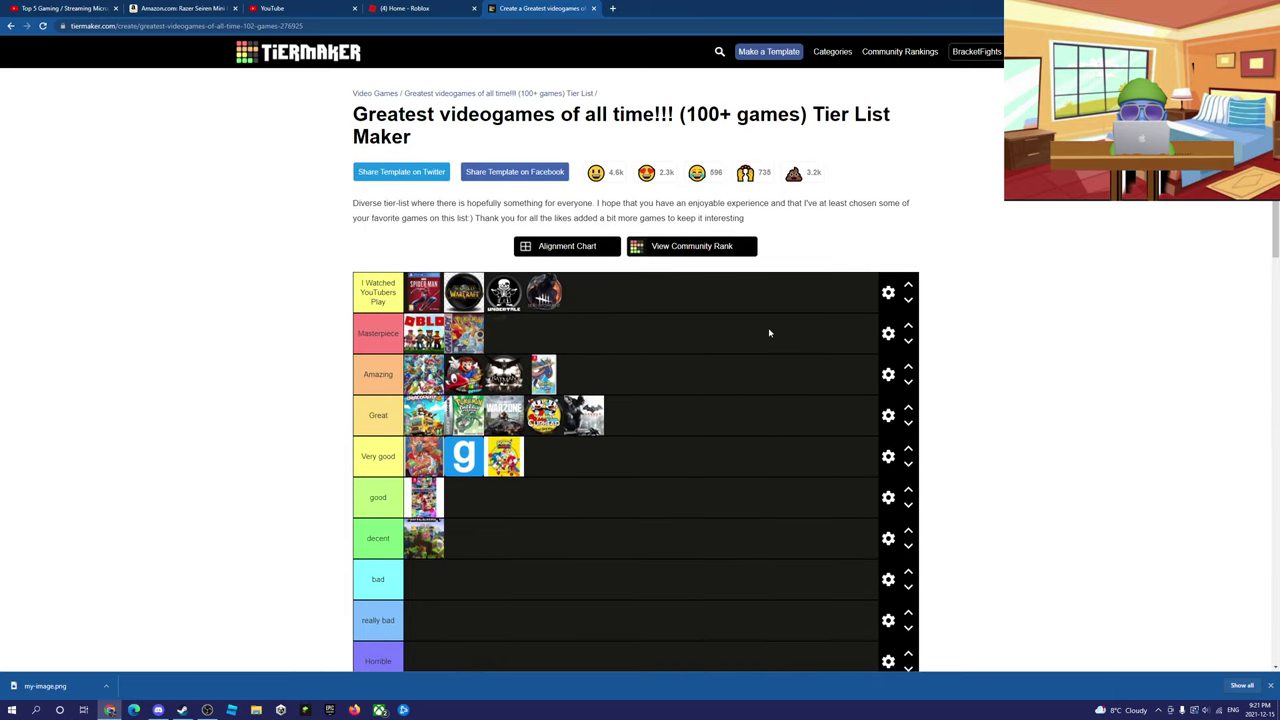
- Place the round Hitman tile from the pool at the end of "Have not tried the game/dont play much"
scroll(769, 333, down, 15)
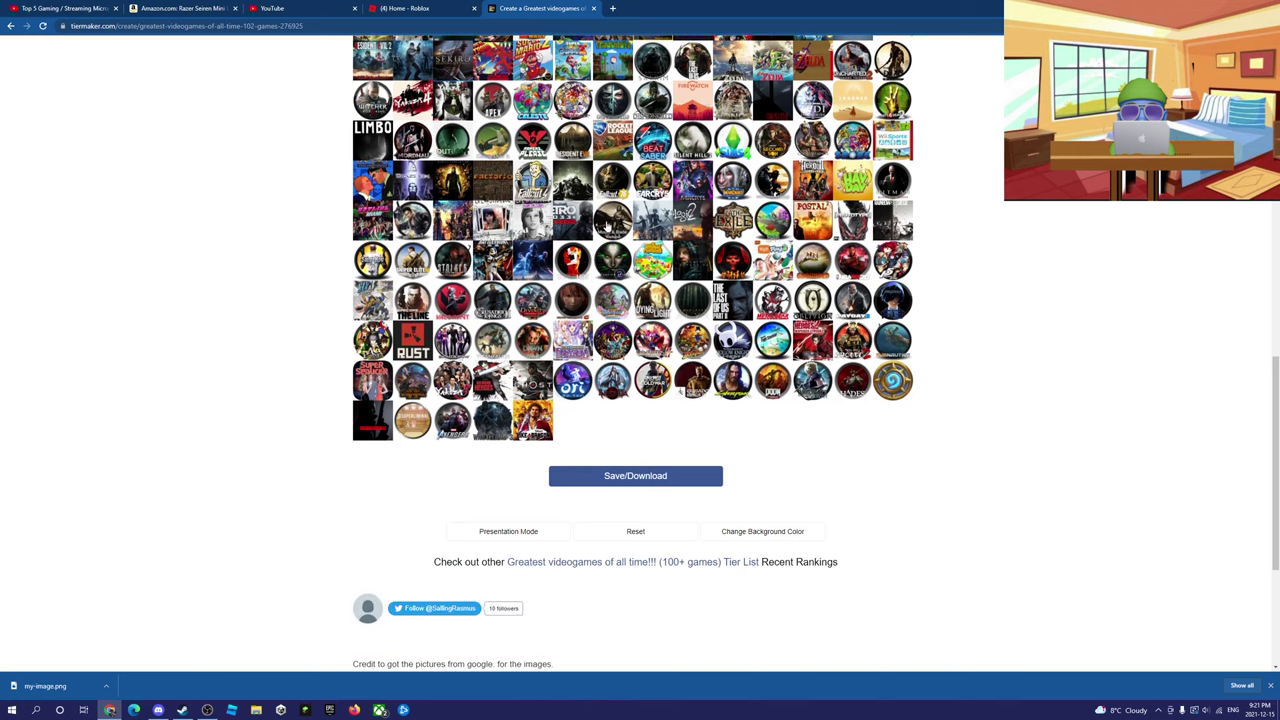
scroll(880, 200, up, 5)
drag(903, 189, 760, 355)
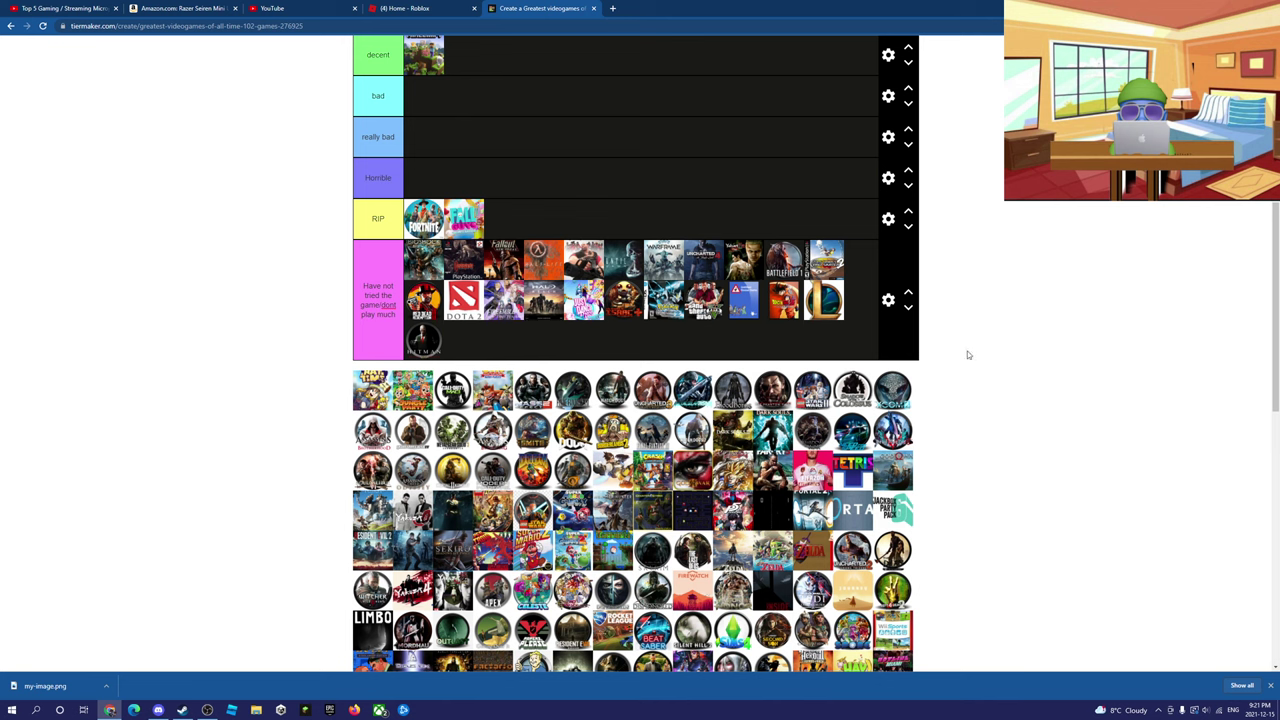
scroll(1009, 310, up, 1)
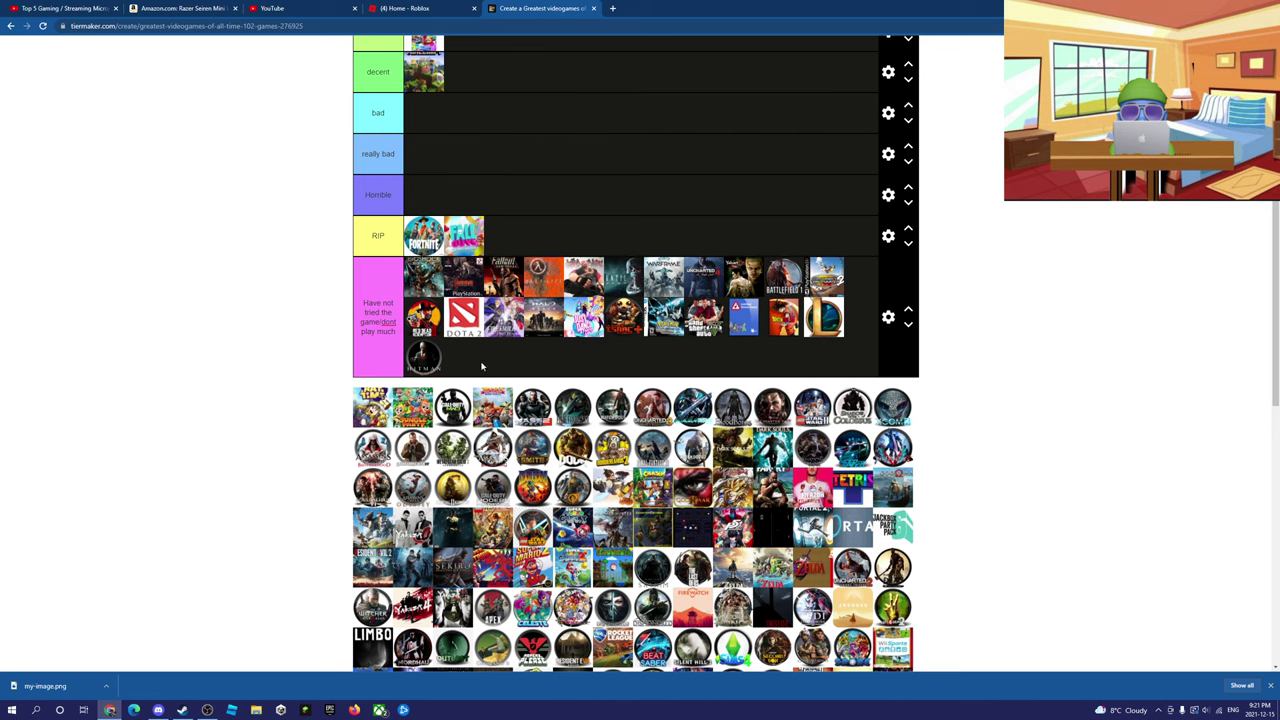
- Place the round Avengers tile from the end of the pool after Dead by Daylight in "I Watched YouTubers Play"
scroll(510, 381, up, 7)
scroll(908, 437, down, 13)
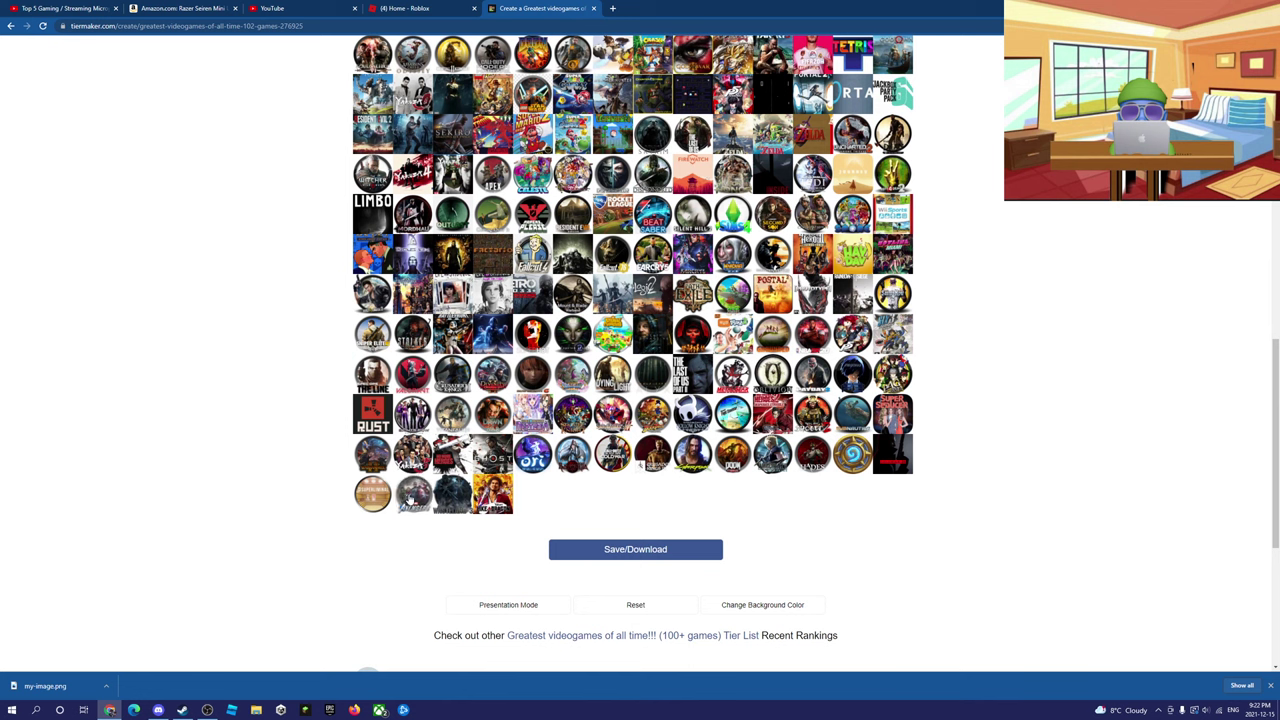
scroll(410, 515, up, 5)
scroll(410, 515, up, 1)
drag(410, 515, 694, 140)
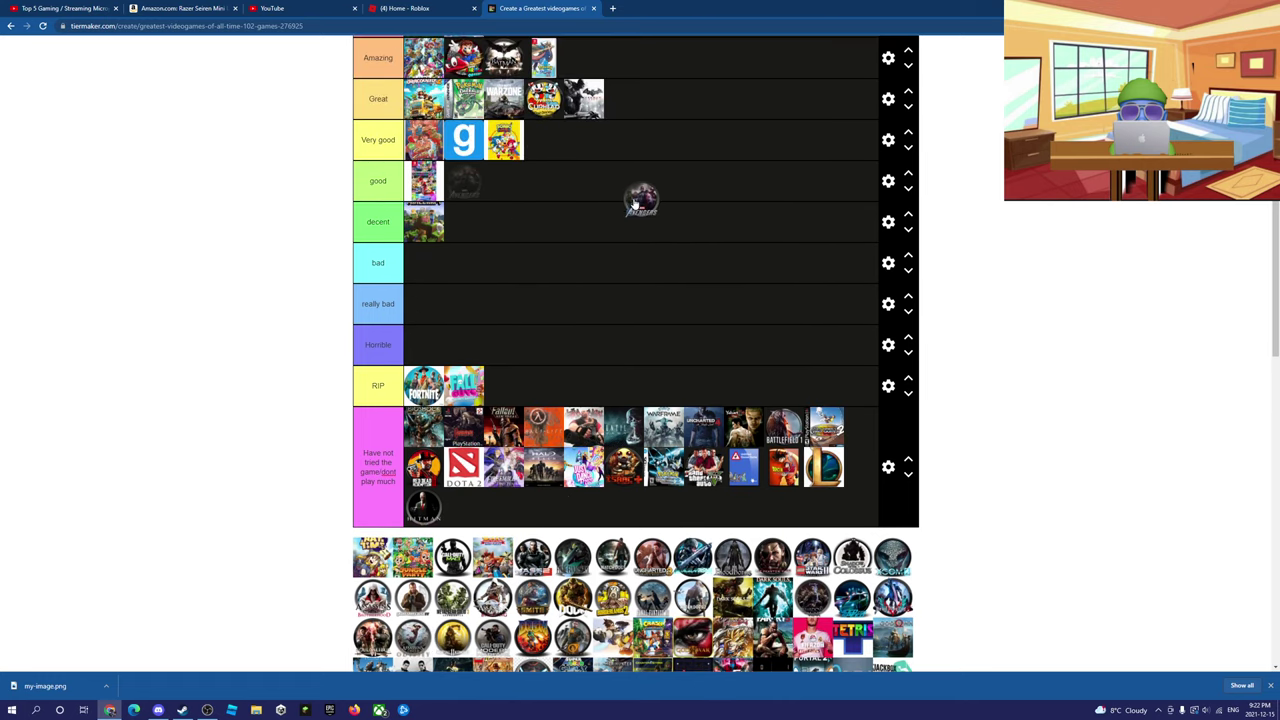
drag(640, 200, 595, 290)
scroll(609, 160, up, 1)
scroll(543, 160, up, 3)
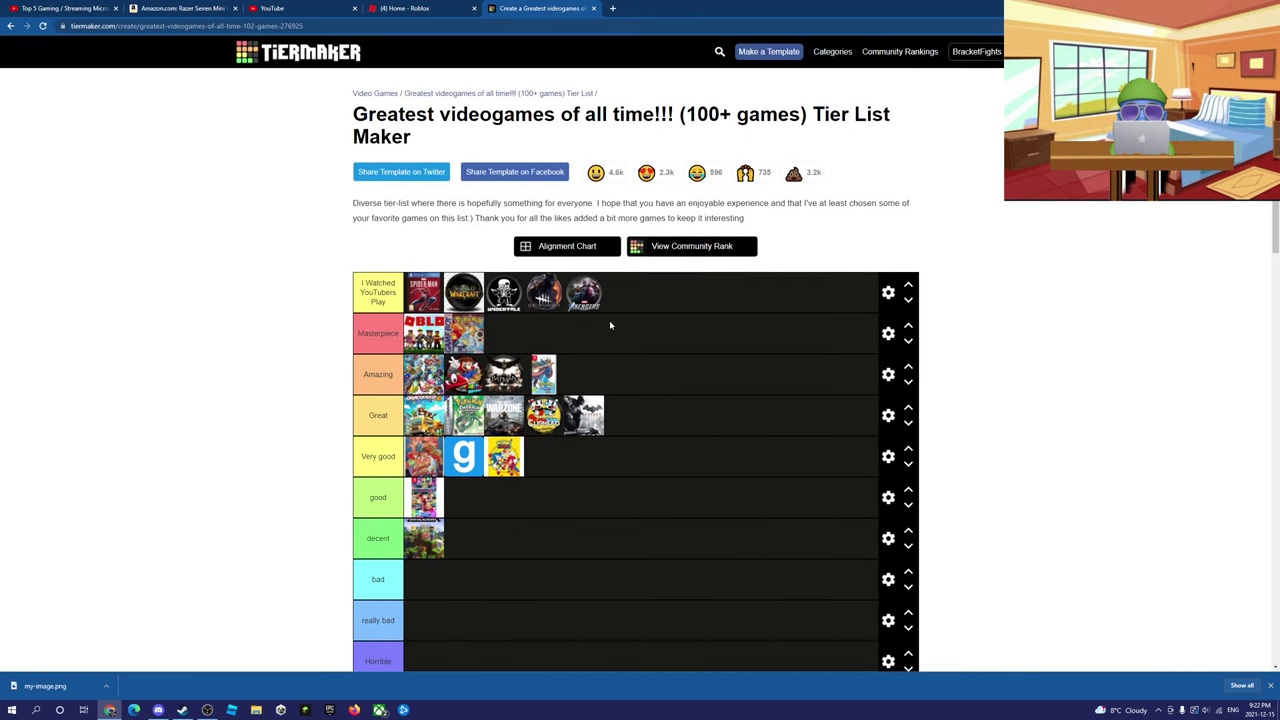
- Place the Beat Saber tile from the pool after Hitman in "Have not tried the game/dont play much"
scroll(474, 623, down, 7)
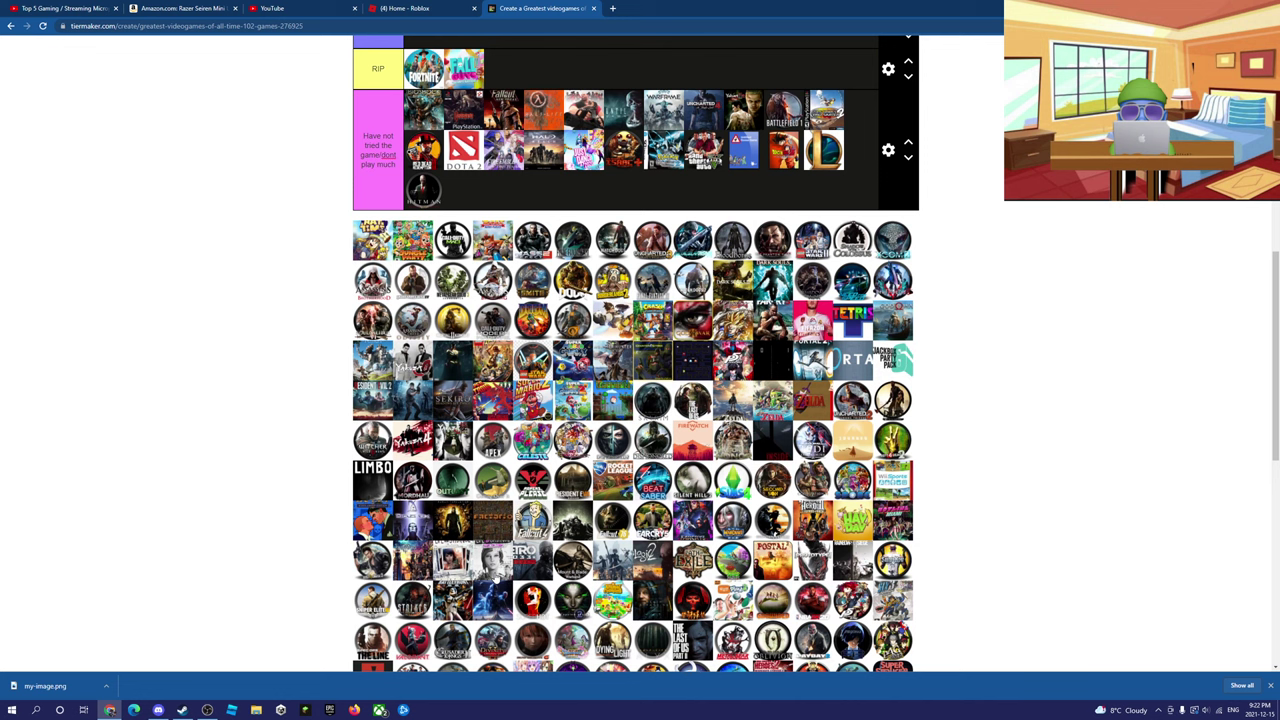
scroll(610, 440, up, 3)
drag(653, 482, 360, 544)
scroll(443, 433, up, 3)
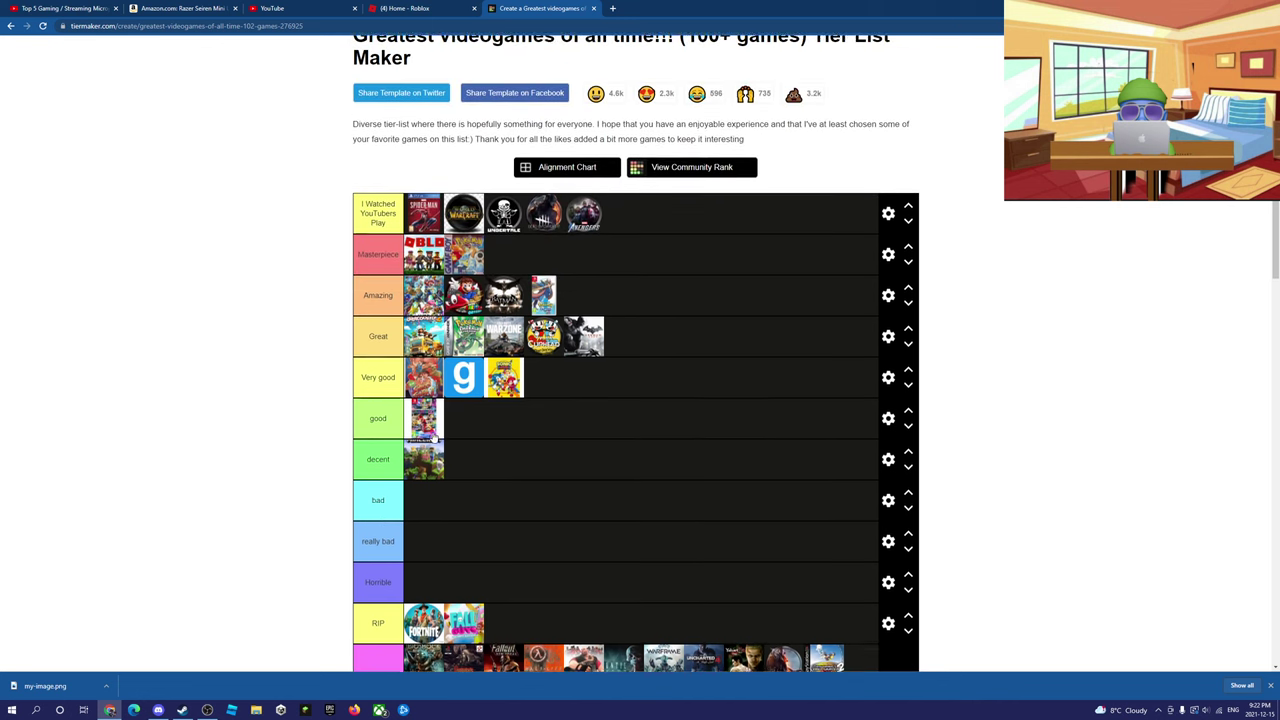
click(888, 266)
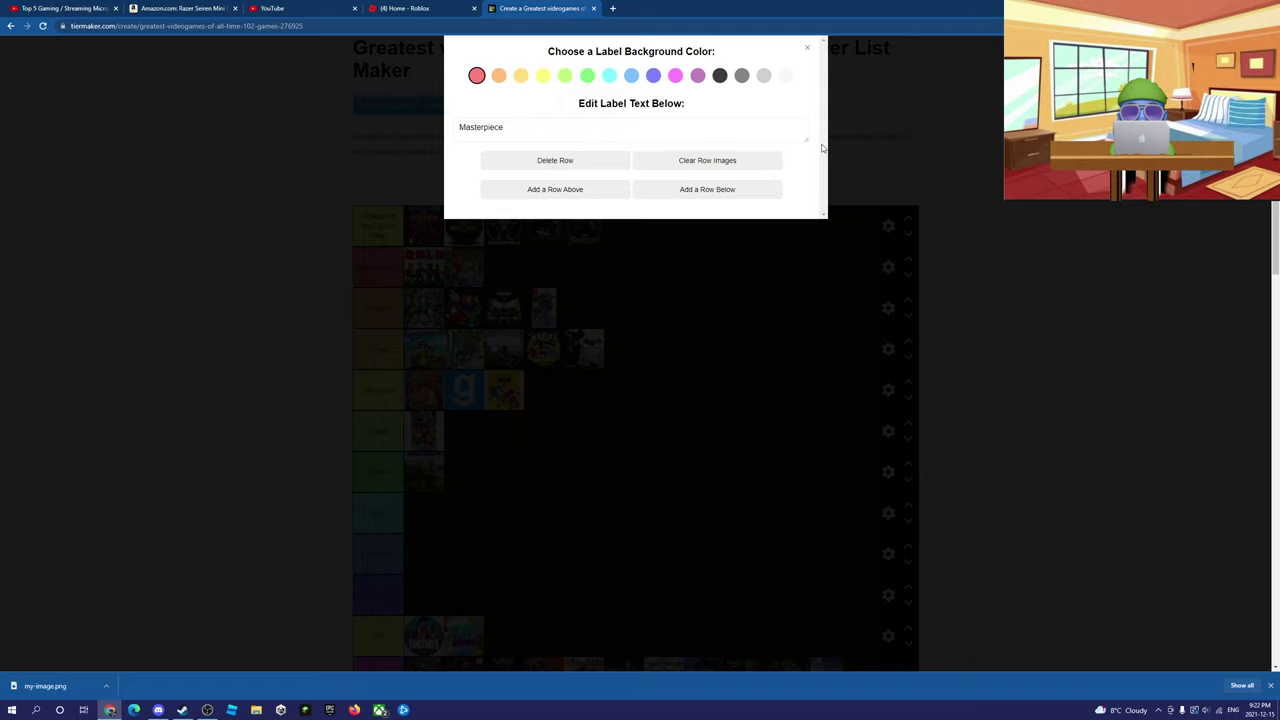
click(807, 48)
scroll(714, 286, down, 6)
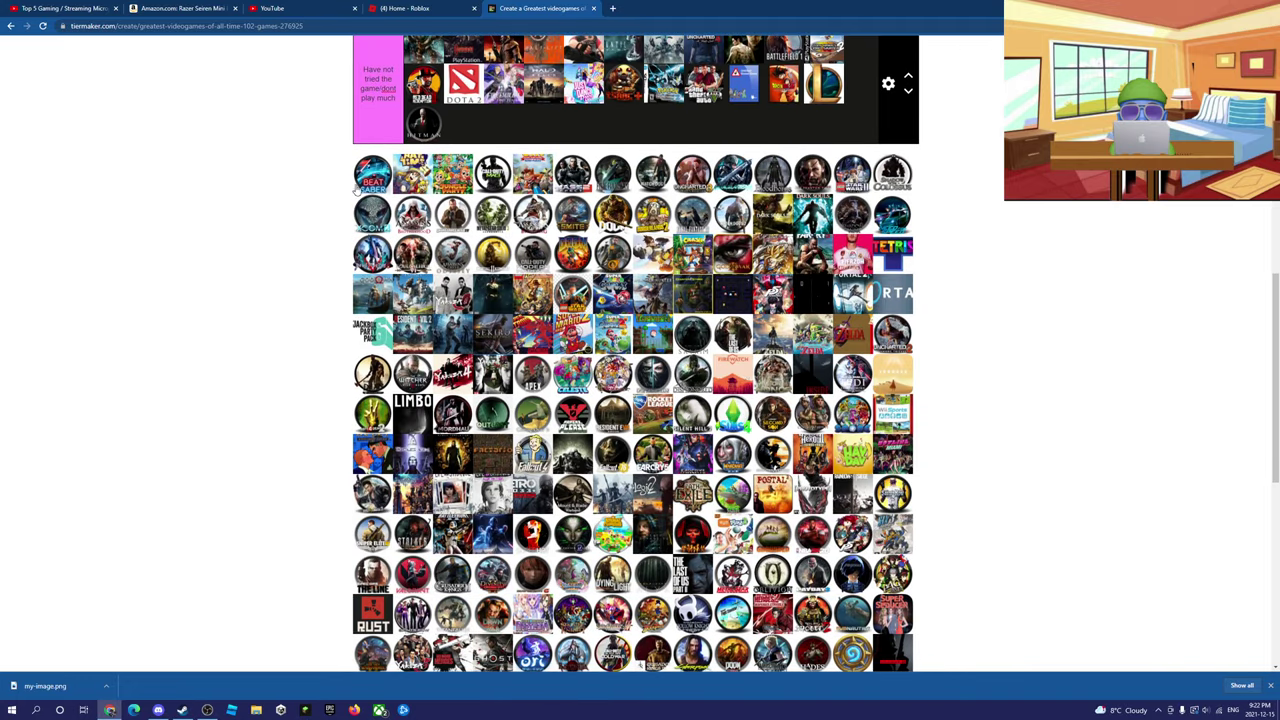
drag(360, 186, 466, 126)
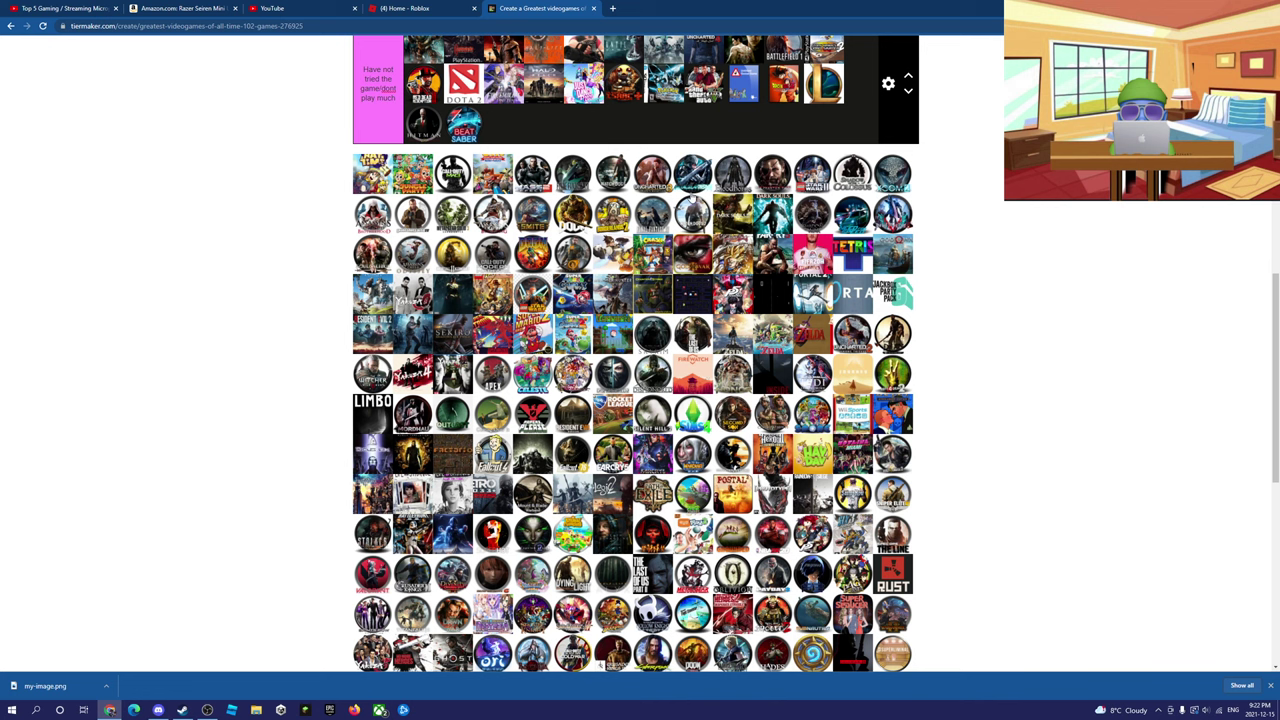
- Place the round black-and-white Call of Duty soldier tile from the pool at the end of "Very good"
scroll(465, 218, down, 2)
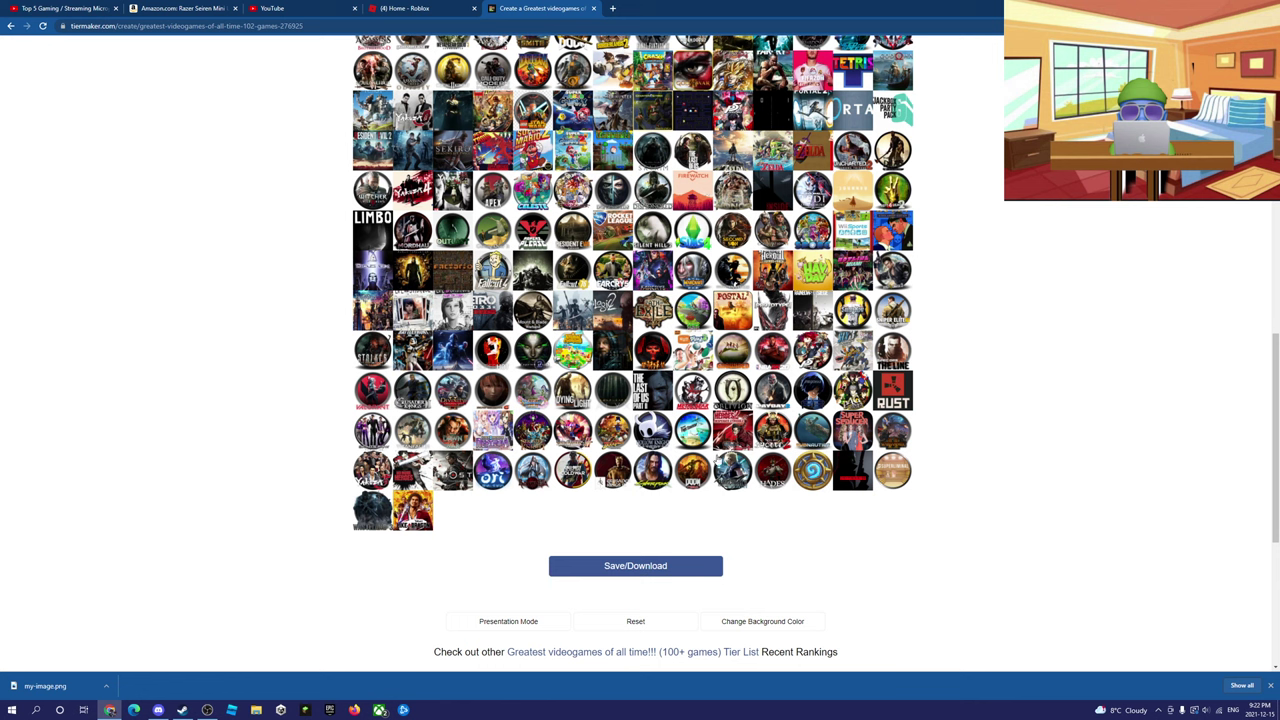
scroll(355, 270, up, 3)
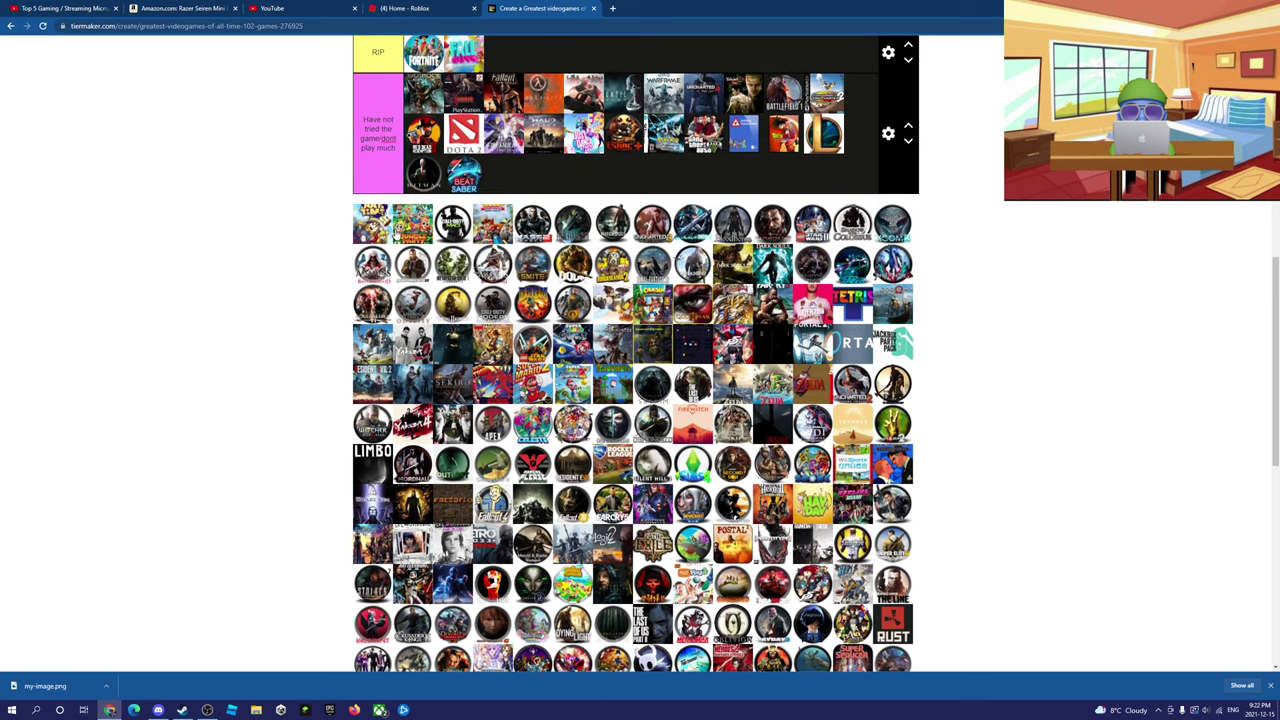
drag(450, 234, 547, 152)
scroll(469, 290, up, 4)
scroll(502, 326, up, 1)
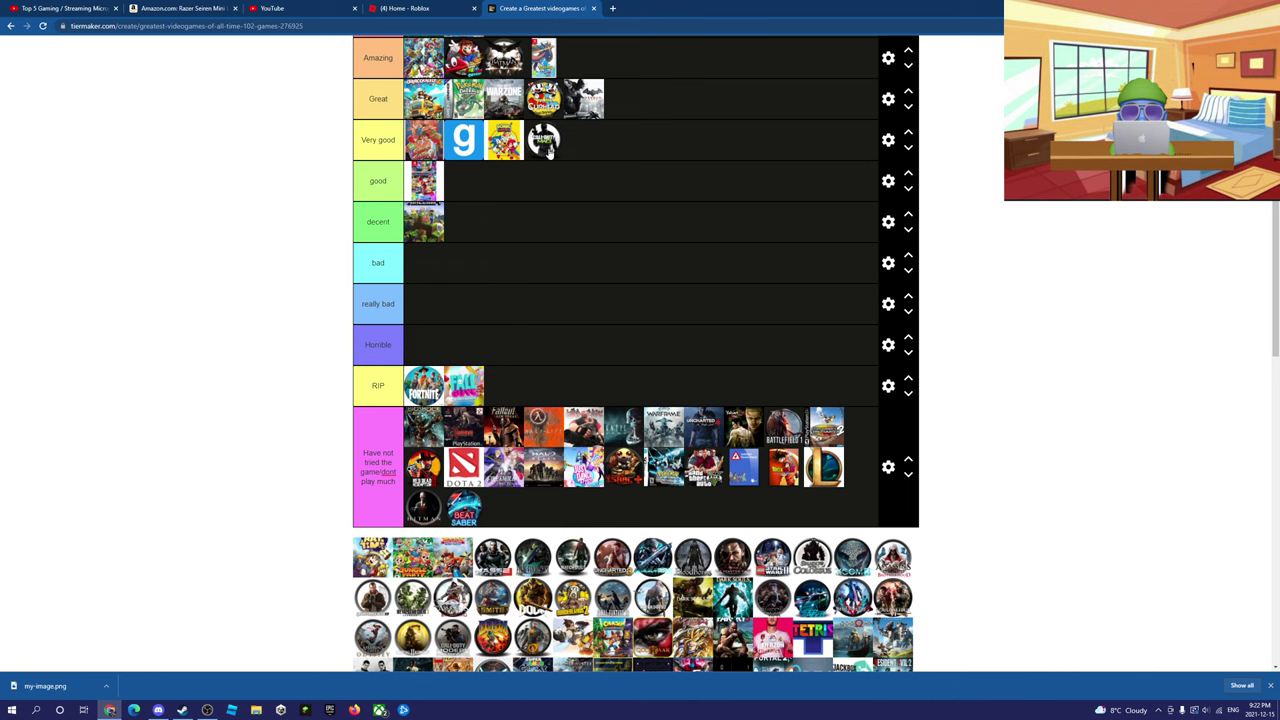
- Look through the unranked game tiles remaining in the pool below the tier rows
scroll(548, 150, down, 3)
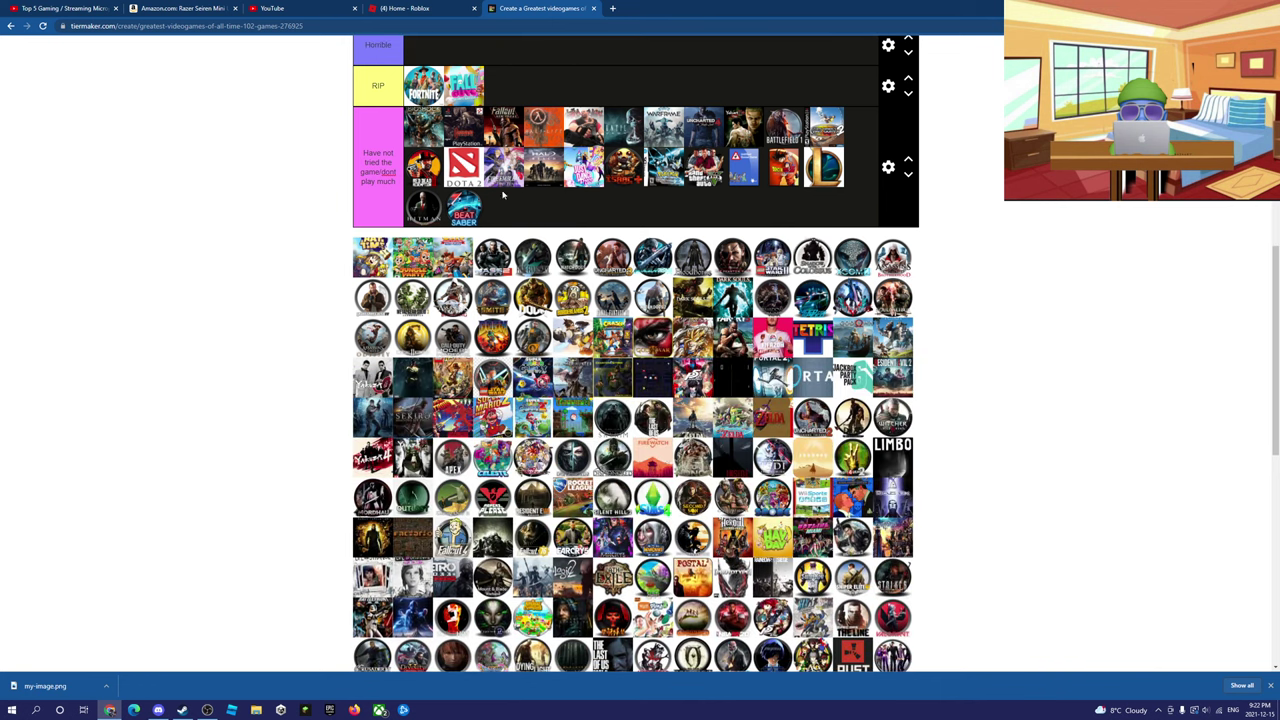
scroll(437, 184, down, 2)
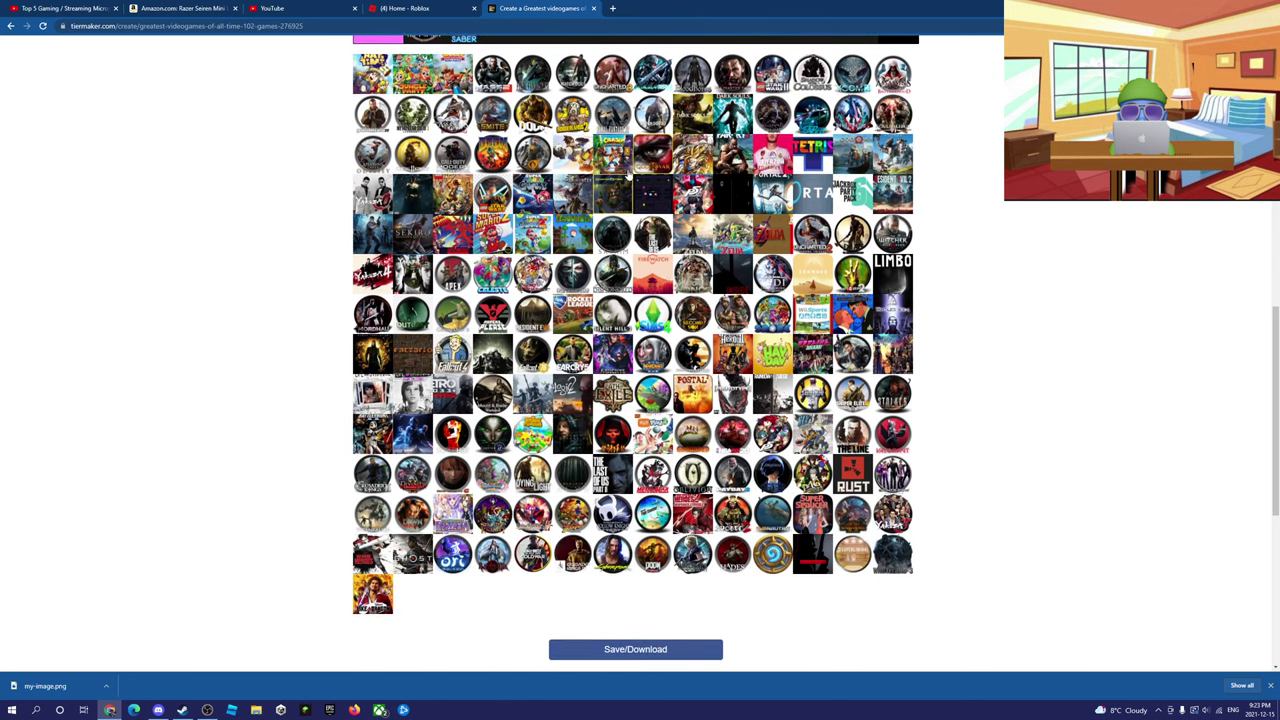
click(158, 710)
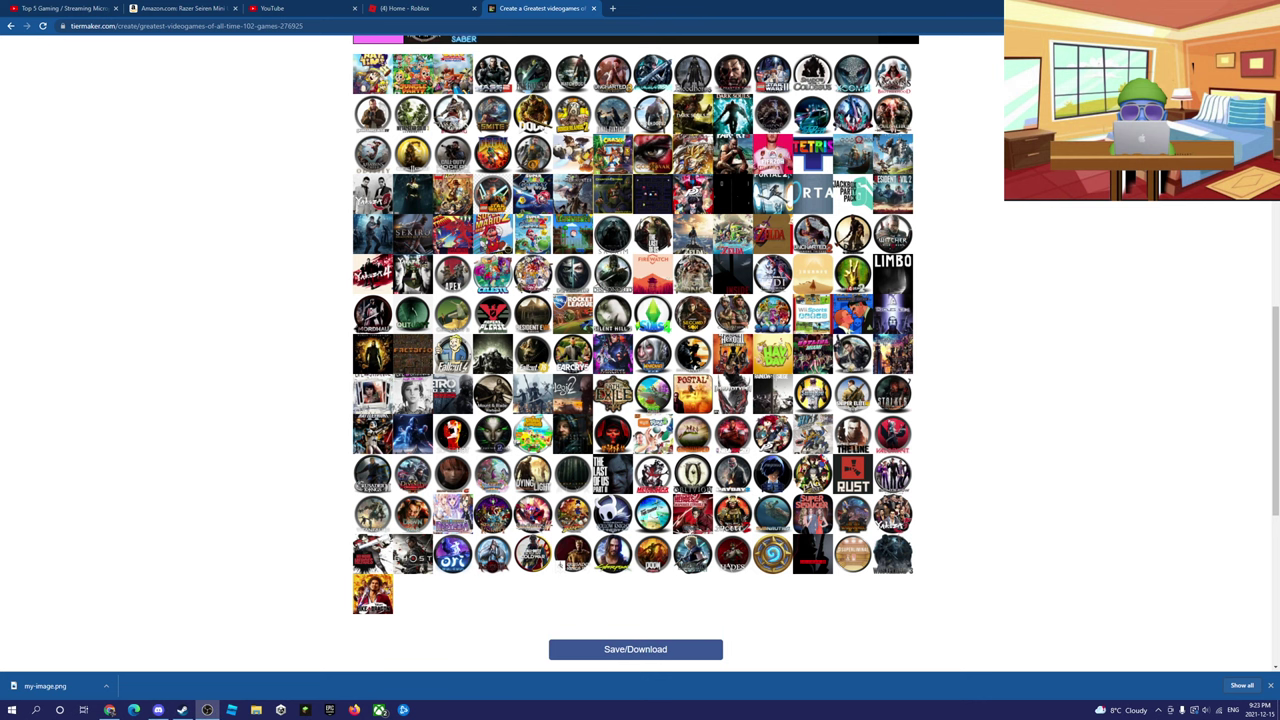
scroll(523, 423, down, 4)
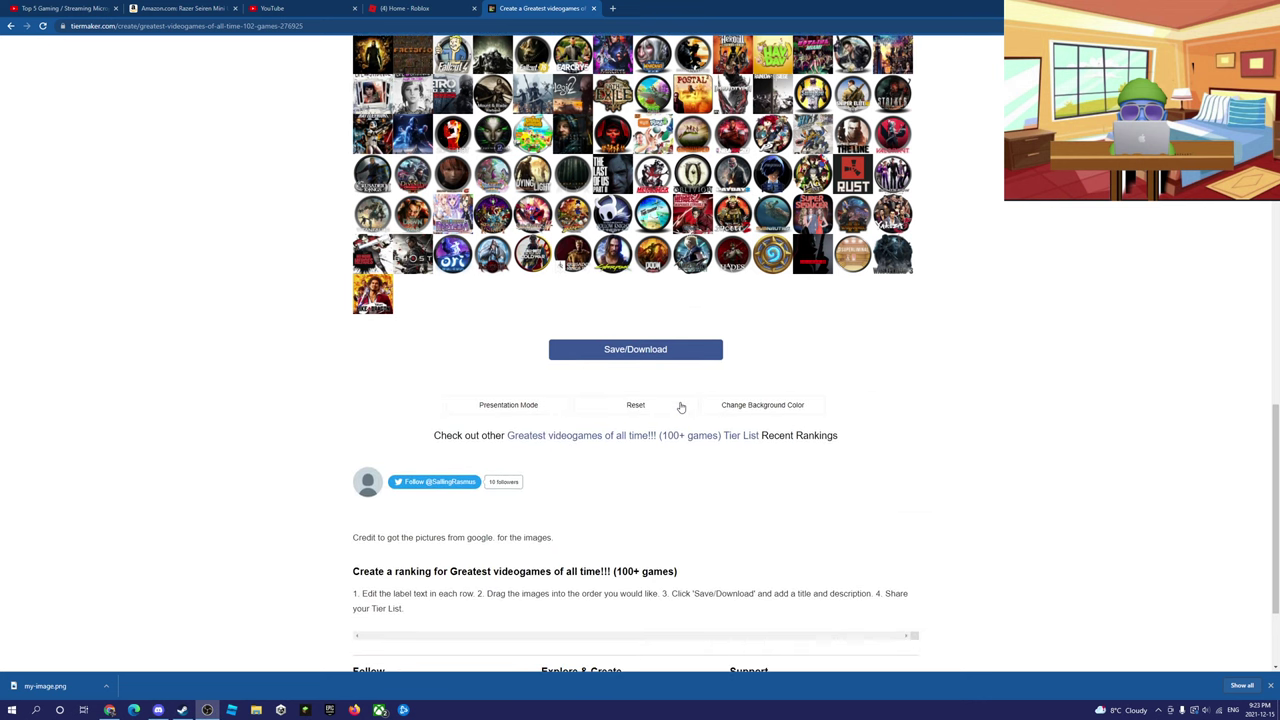
scroll(640, 420, up, 4)
scroll(567, 445, up, 2)
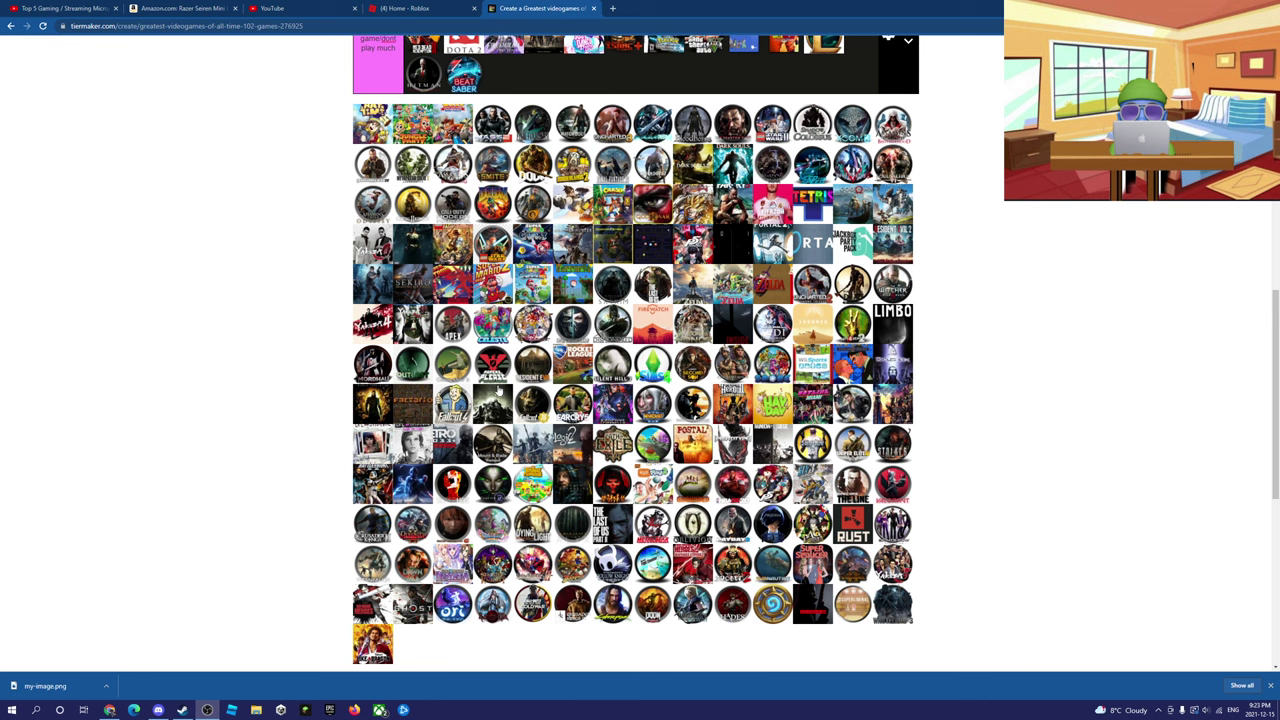
scroll(424, 335, up, 3)
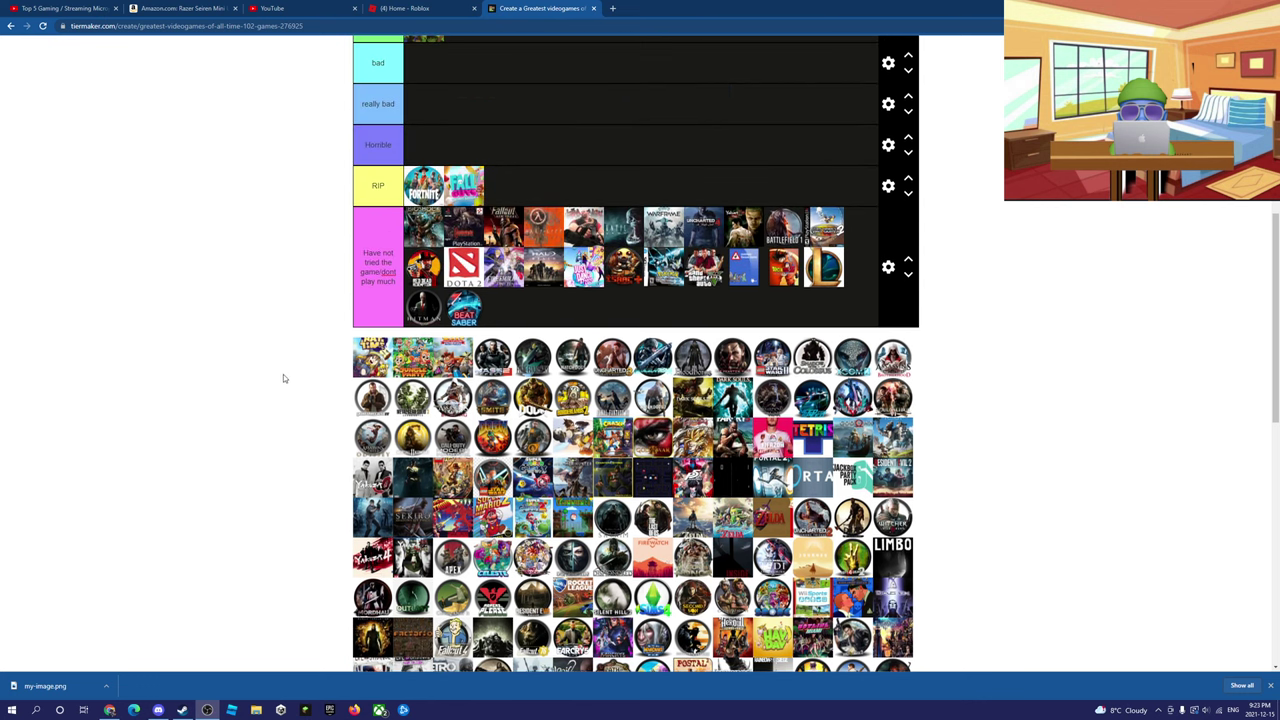
click(284, 378)
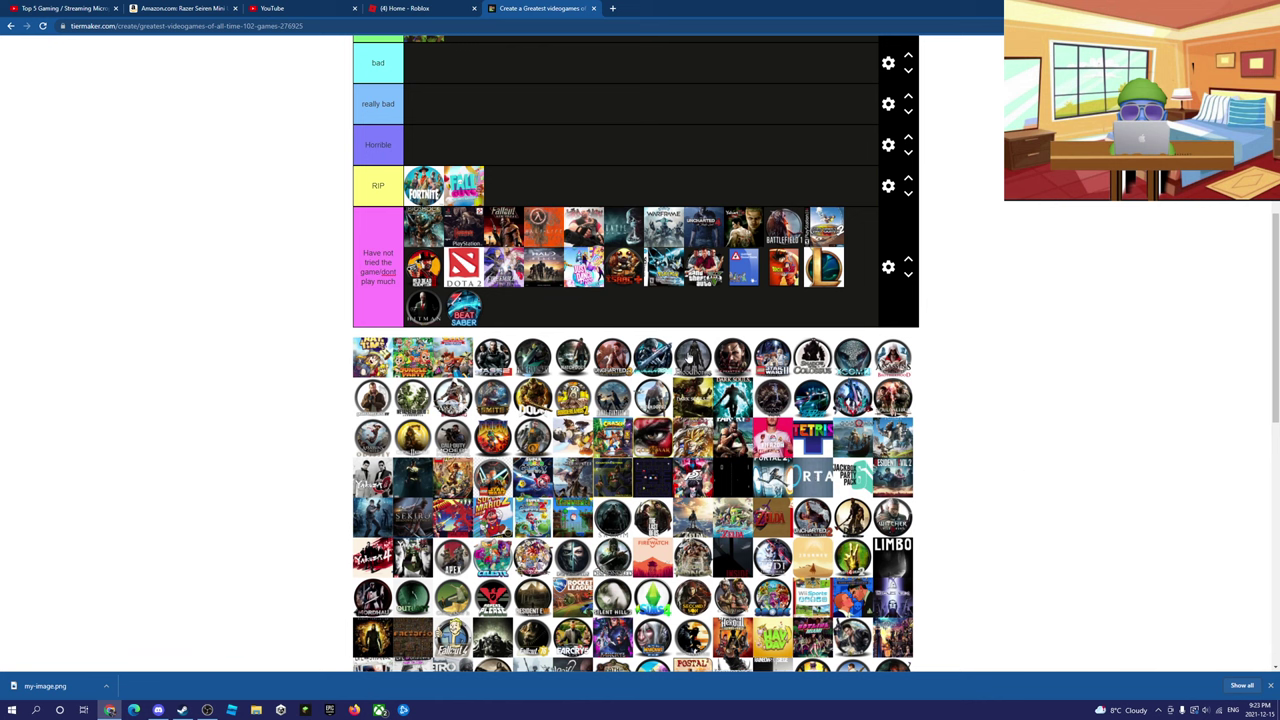
- Move the first ten pool tiles, including Mass Effect 2, Uncharted 3 and Bloodborne, to the end of "Have not tried the game/dont play much"
drag(369, 359, 603, 291)
drag(372, 356, 663, 308)
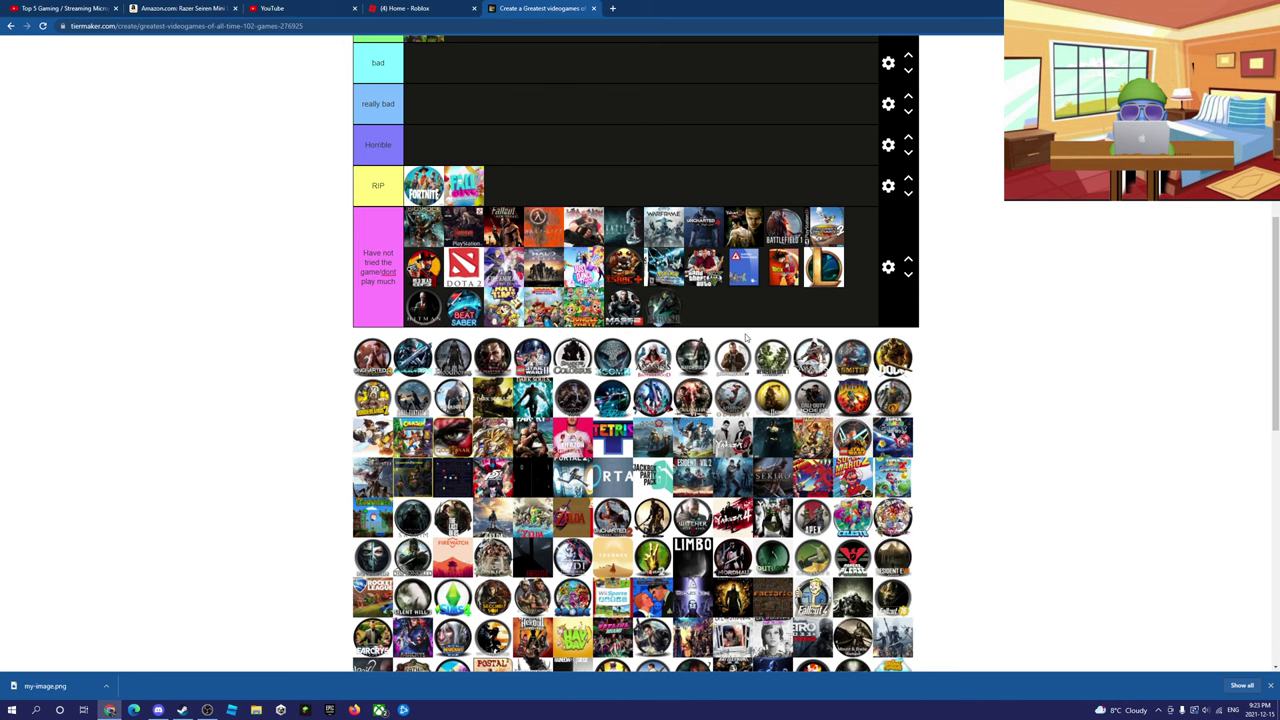
drag(700, 358, 704, 310)
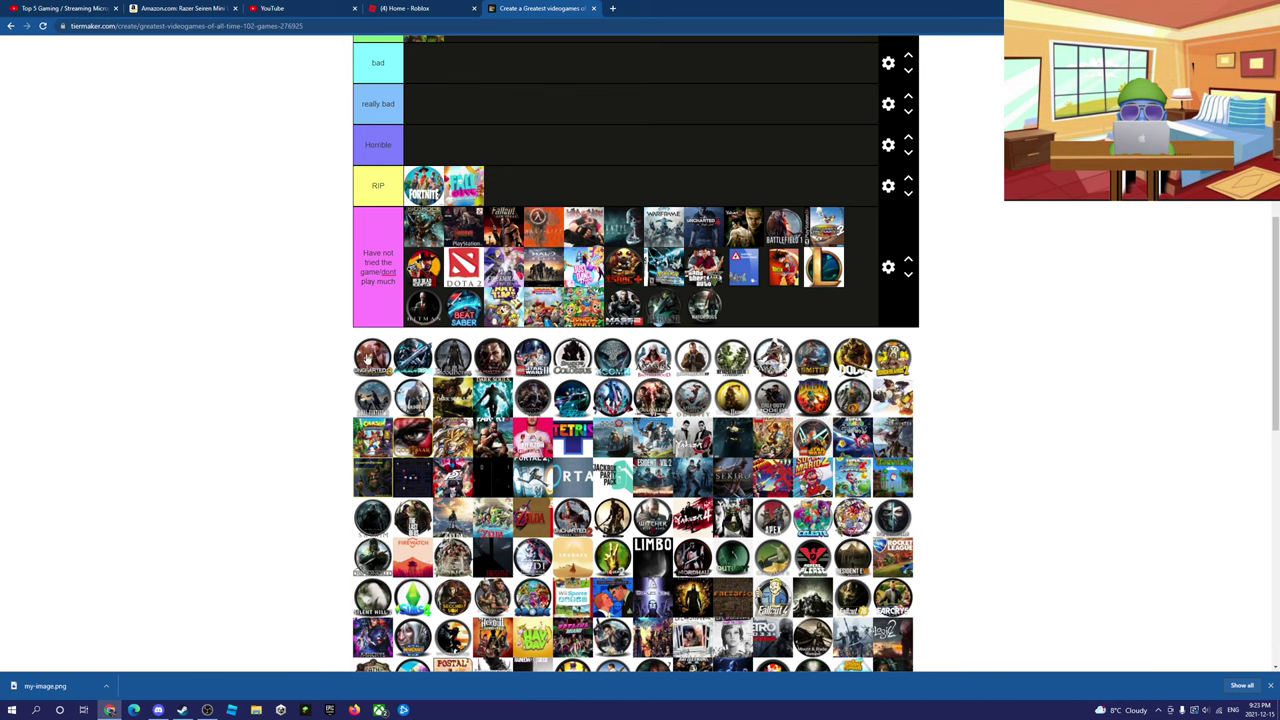
drag(372, 358, 740, 310)
drag(382, 368, 731, 325)
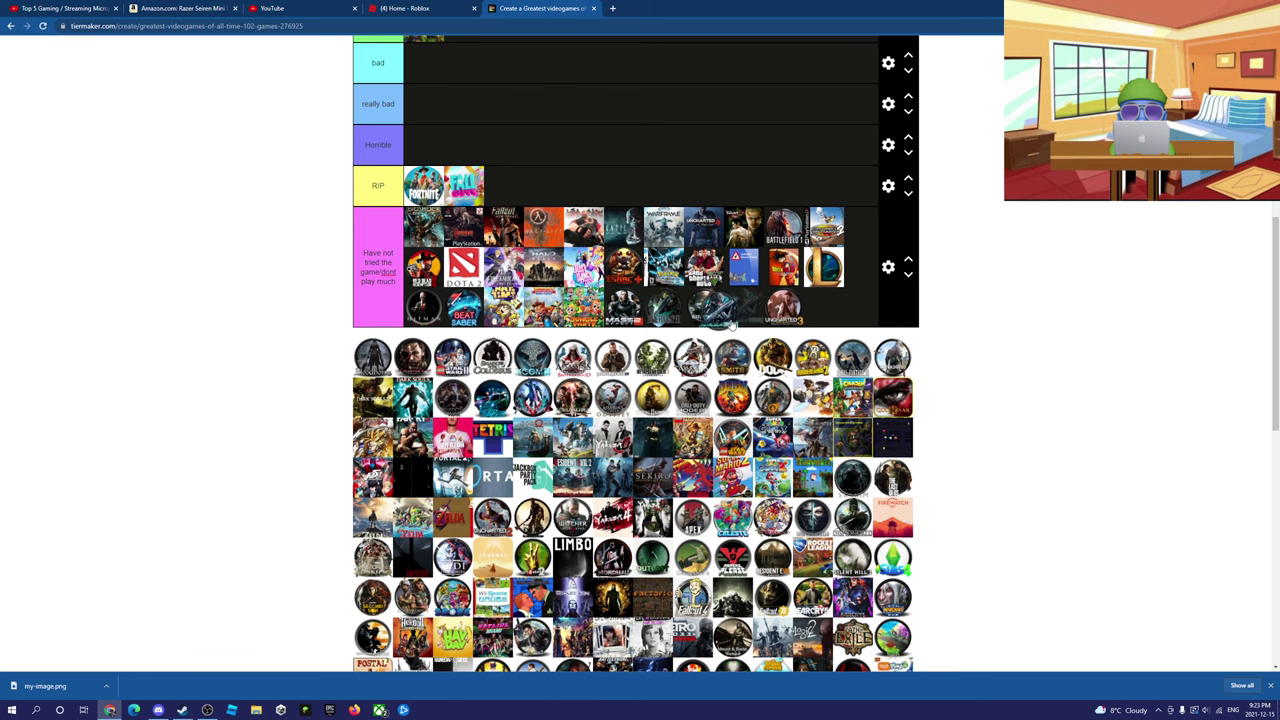
drag(372, 358, 825, 318)
drag(372, 356, 423, 345)
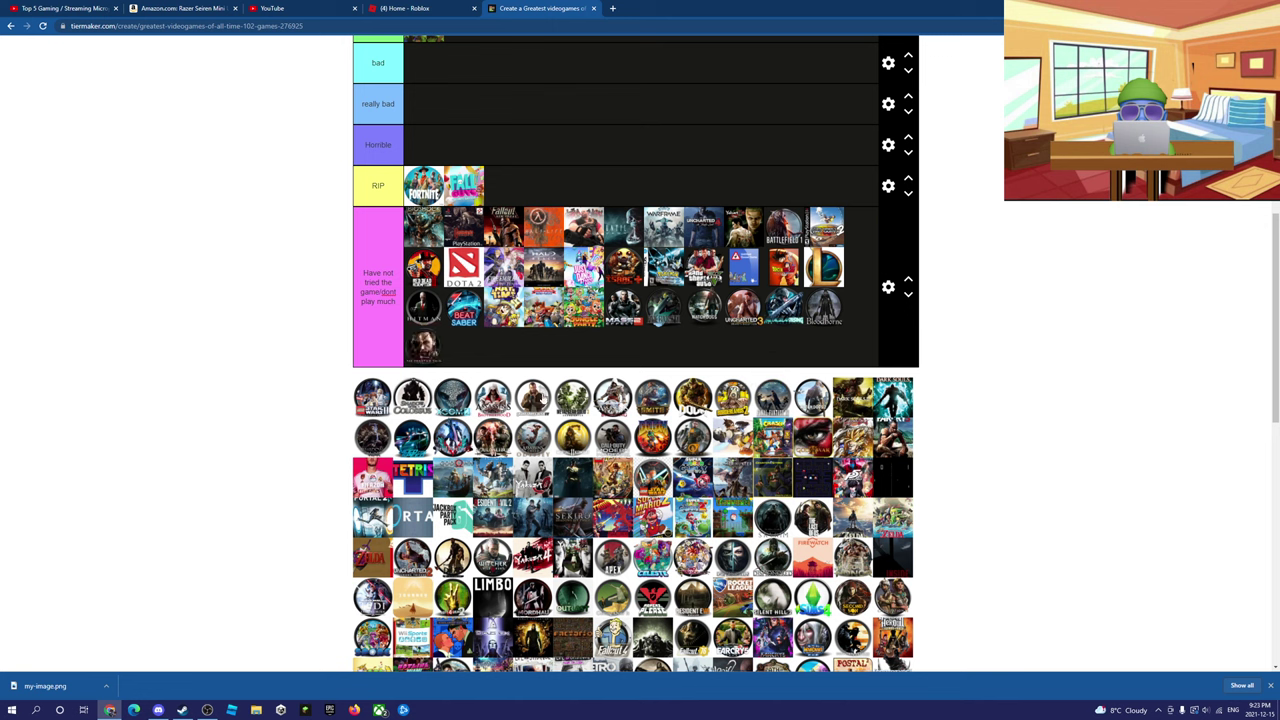
- Add the next eleven pool tiles, from LEGO Star Wars III through the one after Borderlands 2, to "Have not tried the game/dont play much"
drag(359, 408, 668, 355)
drag(364, 395, 673, 359)
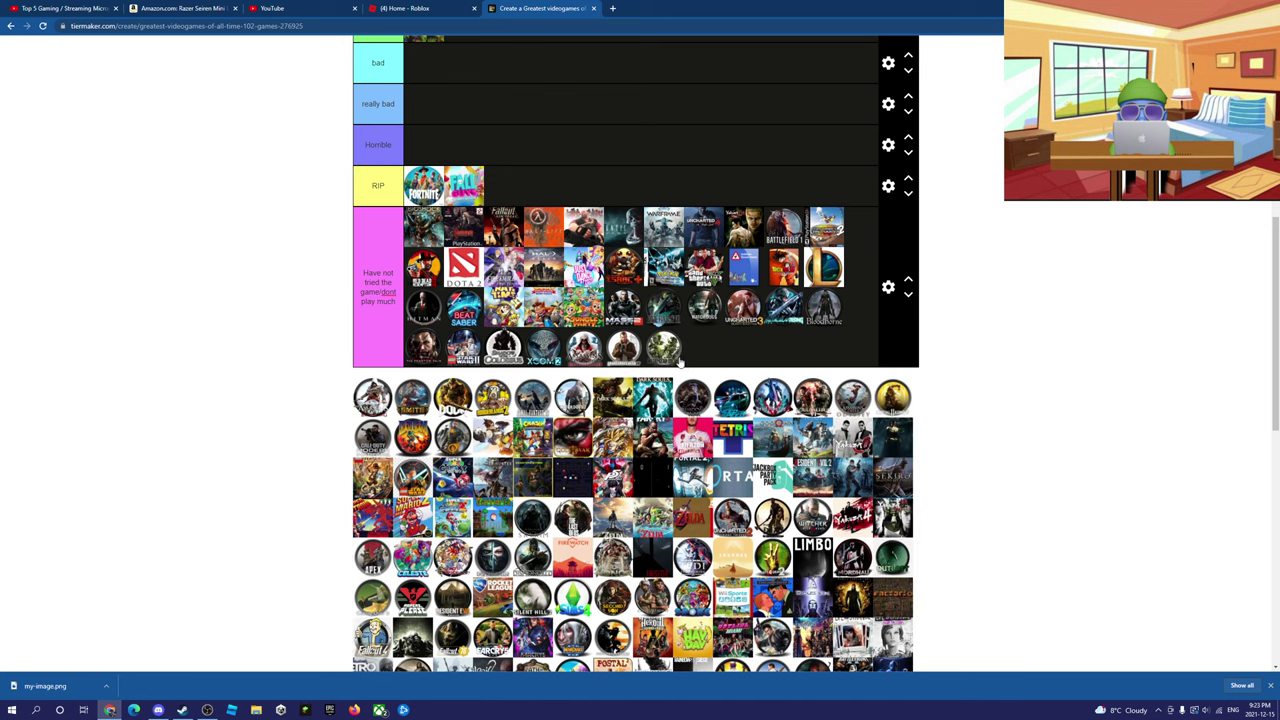
drag(366, 404, 721, 363)
drag(372, 397, 785, 350)
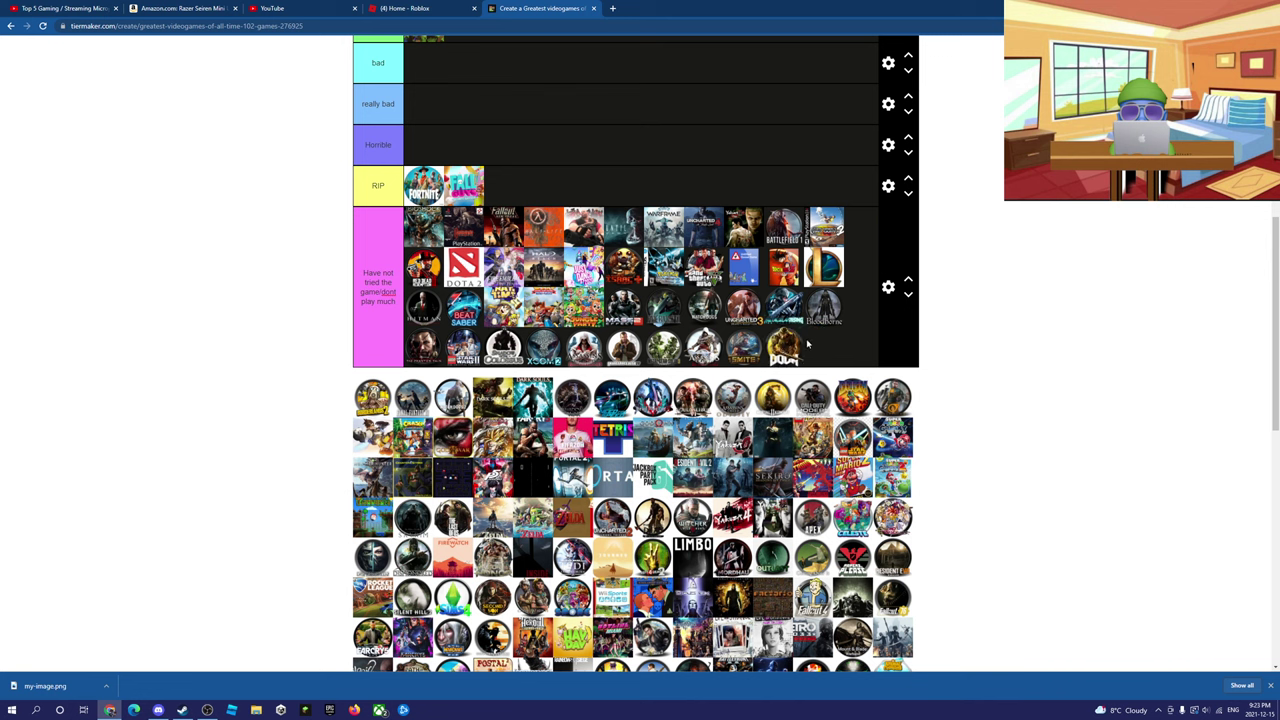
drag(372, 397, 823, 350)
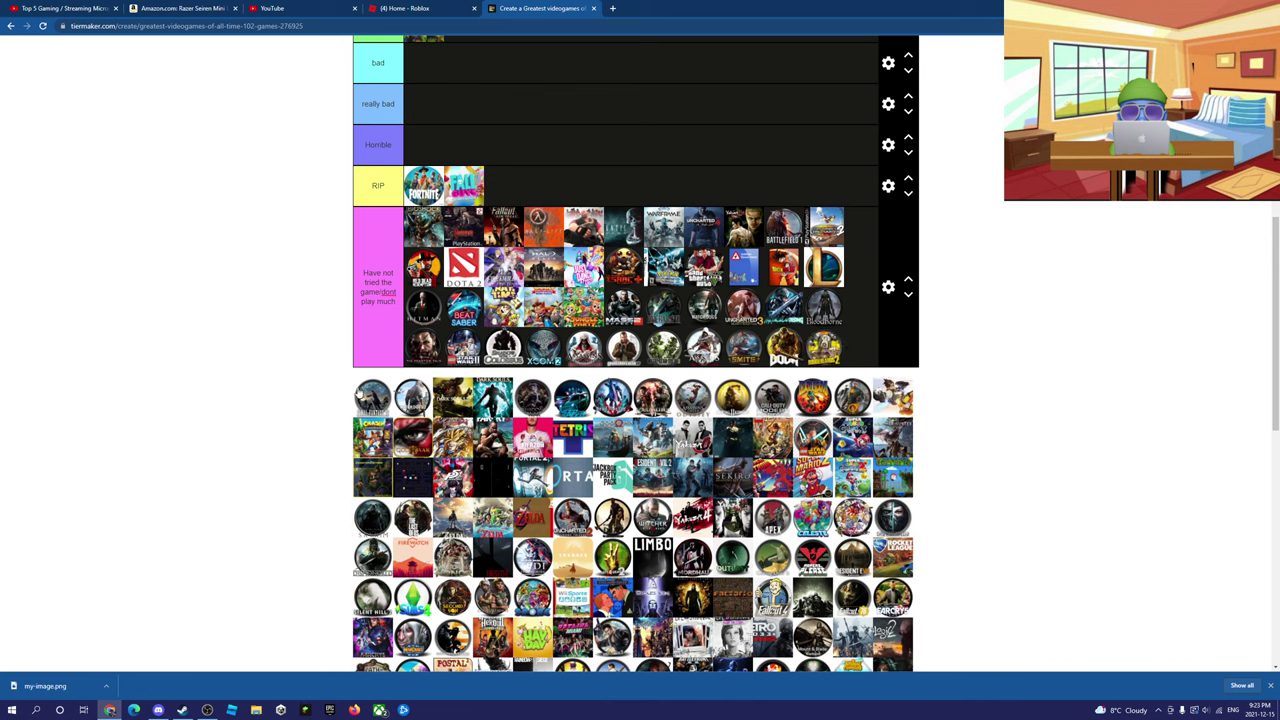
drag(372, 397, 803, 392)
- Move the round soldier tile on white to the end of "Have not tried the game/dont play much"
scroll(616, 352, up, 5)
drag(617, 360, 618, 488)
scroll(637, 608, down, 2)
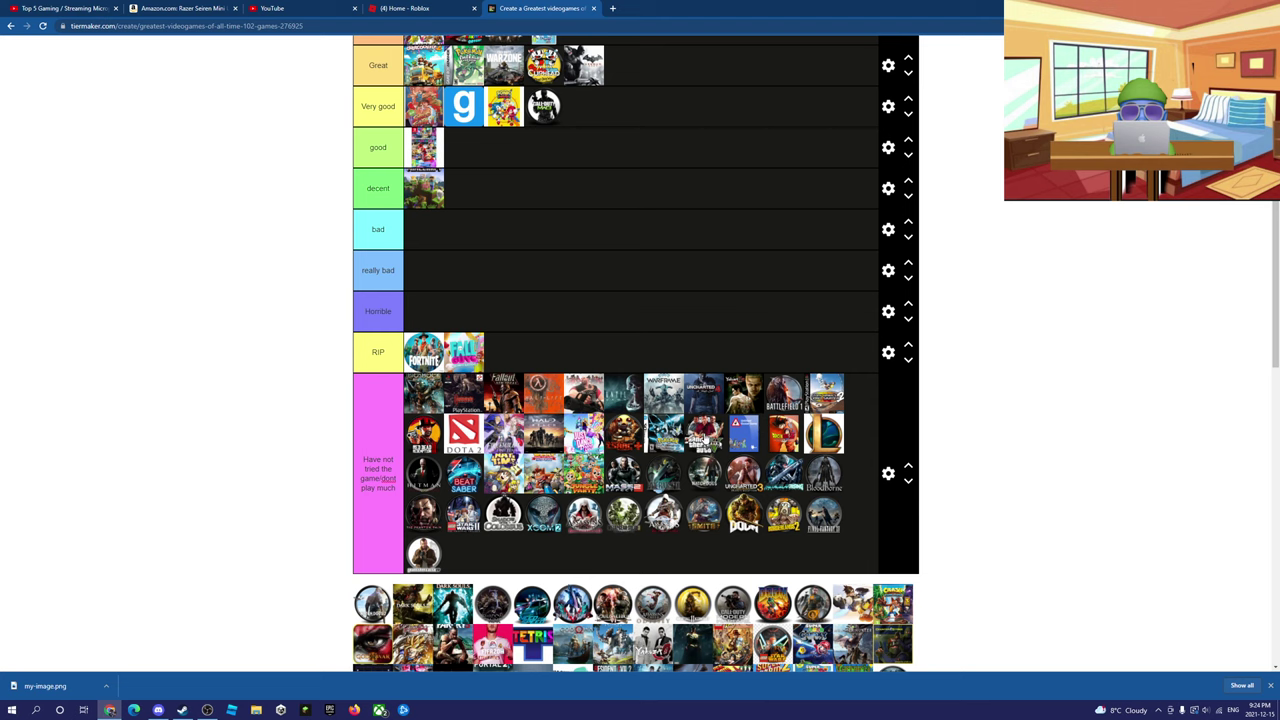
- Move the Grand Theft Auto tile from "Have not tried the game/dont play much" to the end of "I Watched YouTubers Play"
scroll(610, 385, up, 4)
drag(702, 432, 665, 301)
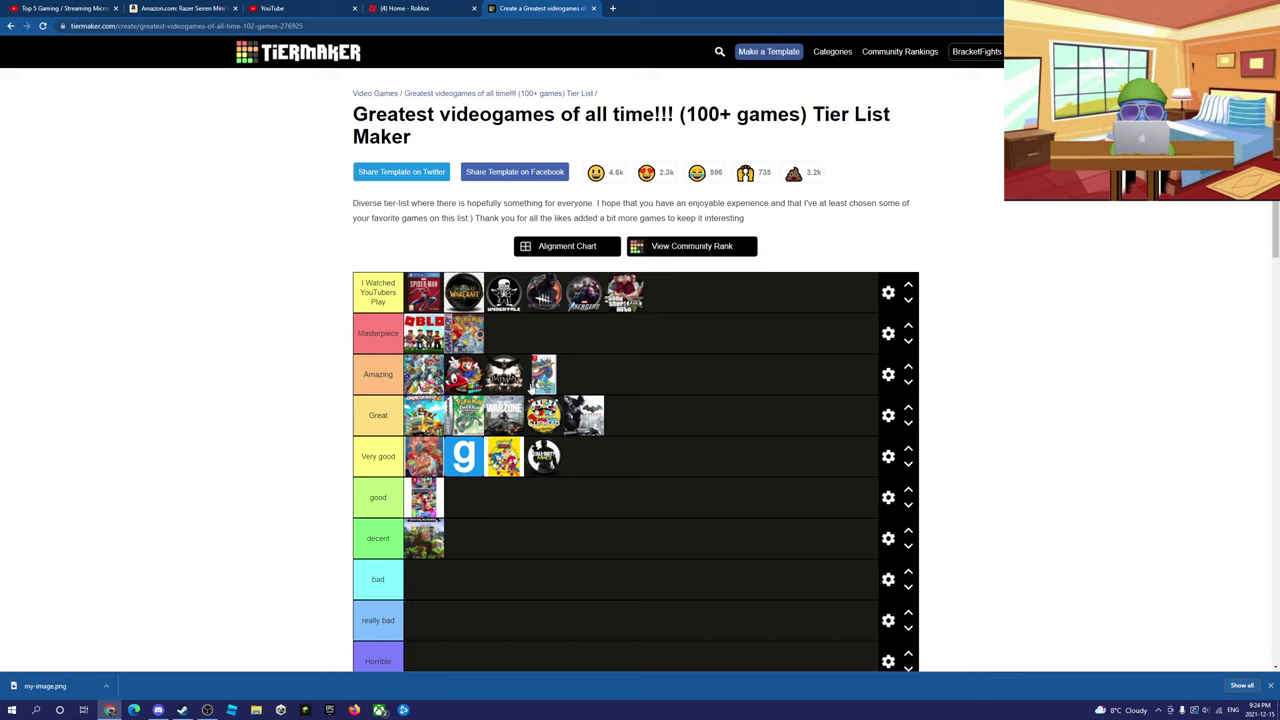
scroll(495, 420, down, 3)
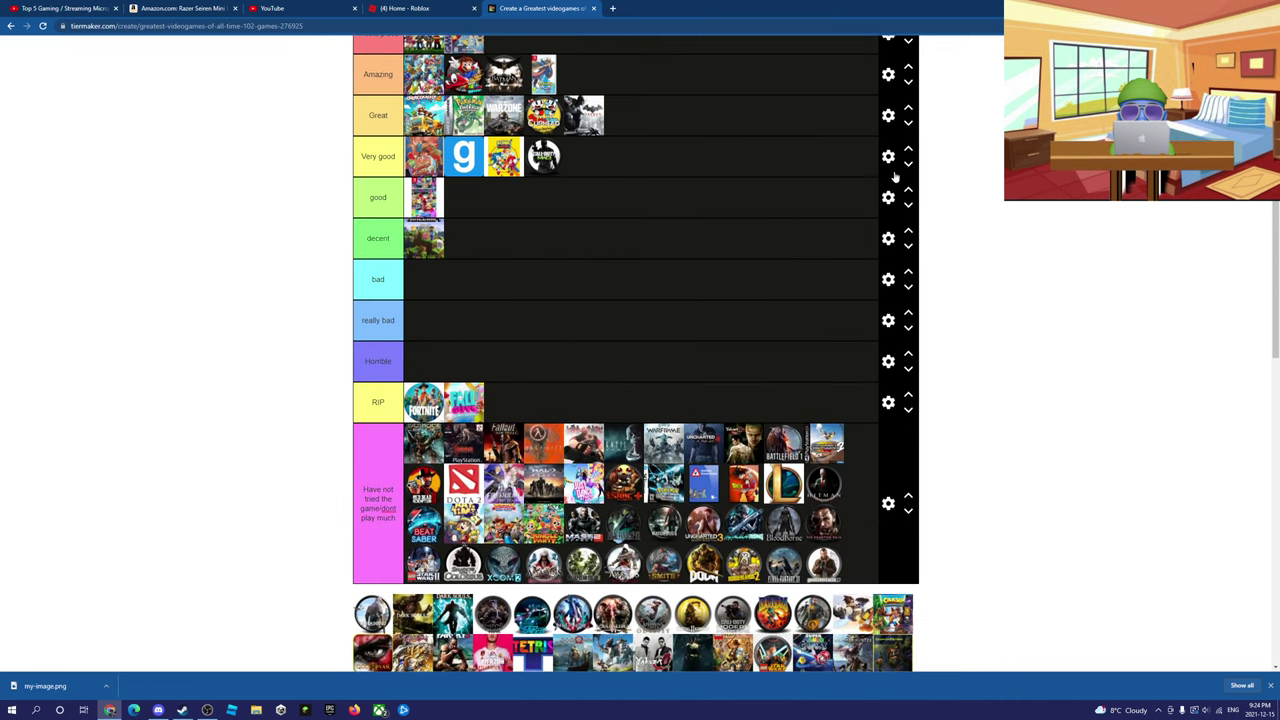
- Move the next nine tiles from the start of the pool, including Dark Souls, into a new line of "Have not tried the game/dont play much"
scroll(1035, 227, down, 5)
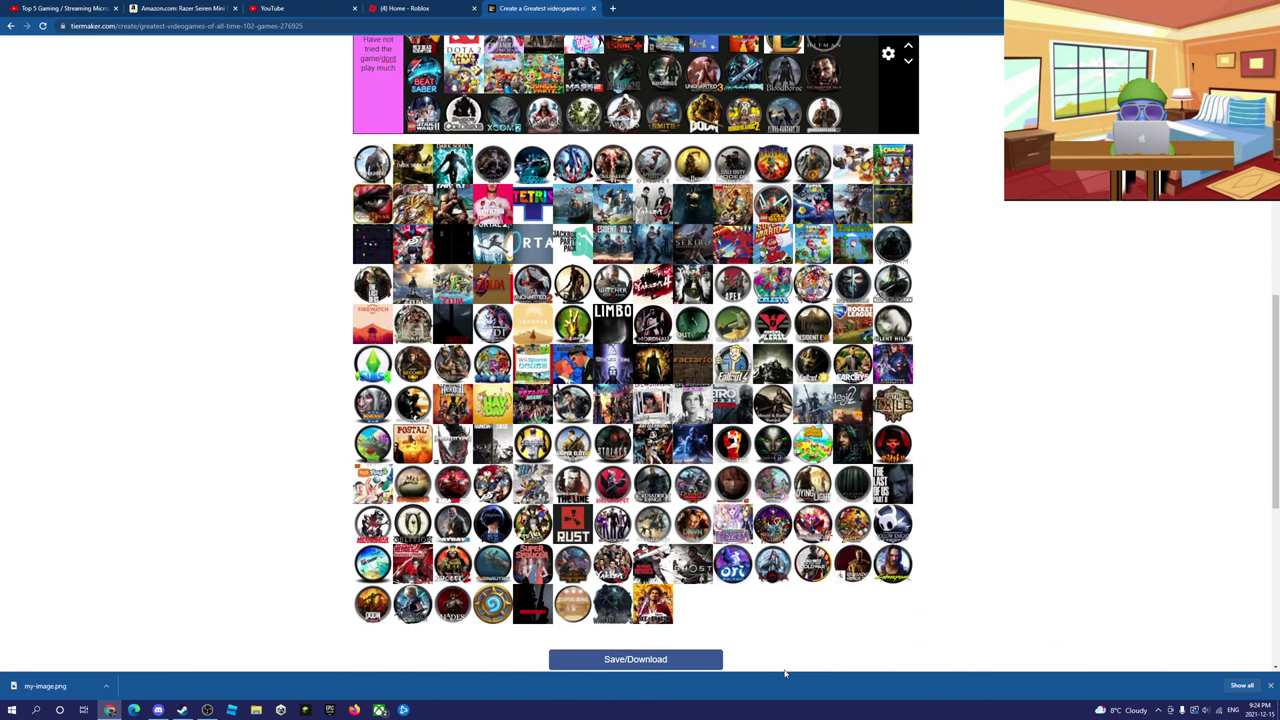
scroll(707, 375, up, 1)
drag(364, 202, 829, 148)
drag(363, 220, 465, 200)
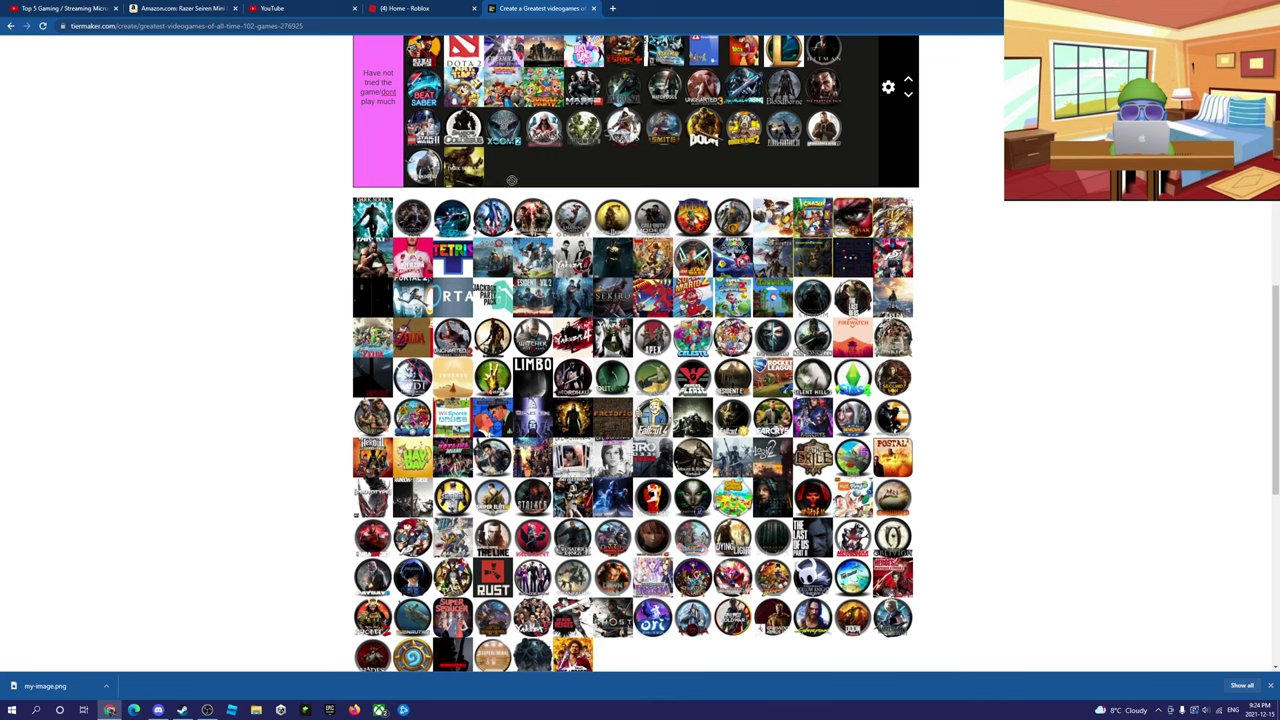
drag(363, 226, 545, 165)
drag(363, 225, 583, 165)
drag(363, 215, 743, 180)
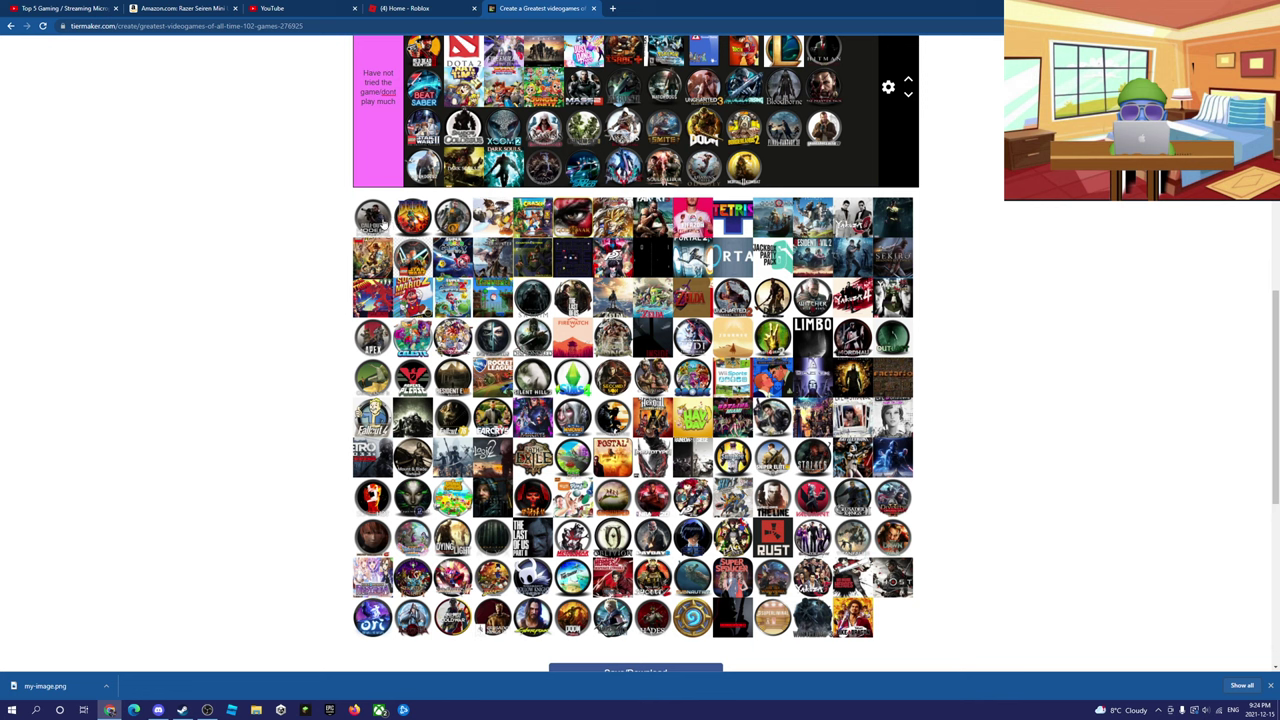
- Move the first four pool tiles to "Have not tried the game/dont play much" and the Crash tile to the end of "I Watched YouTubers Play"
drag(382, 225, 786, 172)
drag(372, 222, 823, 170)
drag(390, 225, 852, 182)
drag(372, 237, 817, 182)
scroll(575, 365, up, 7)
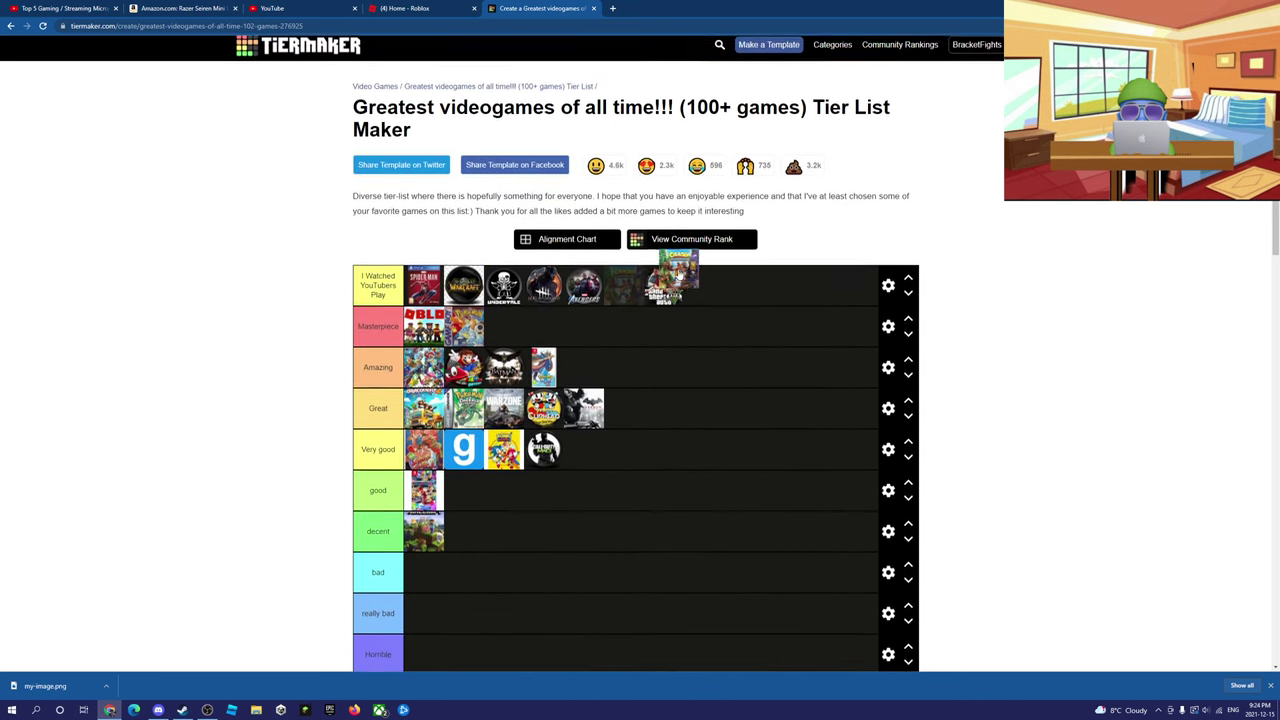
scroll(575, 365, down, 6)
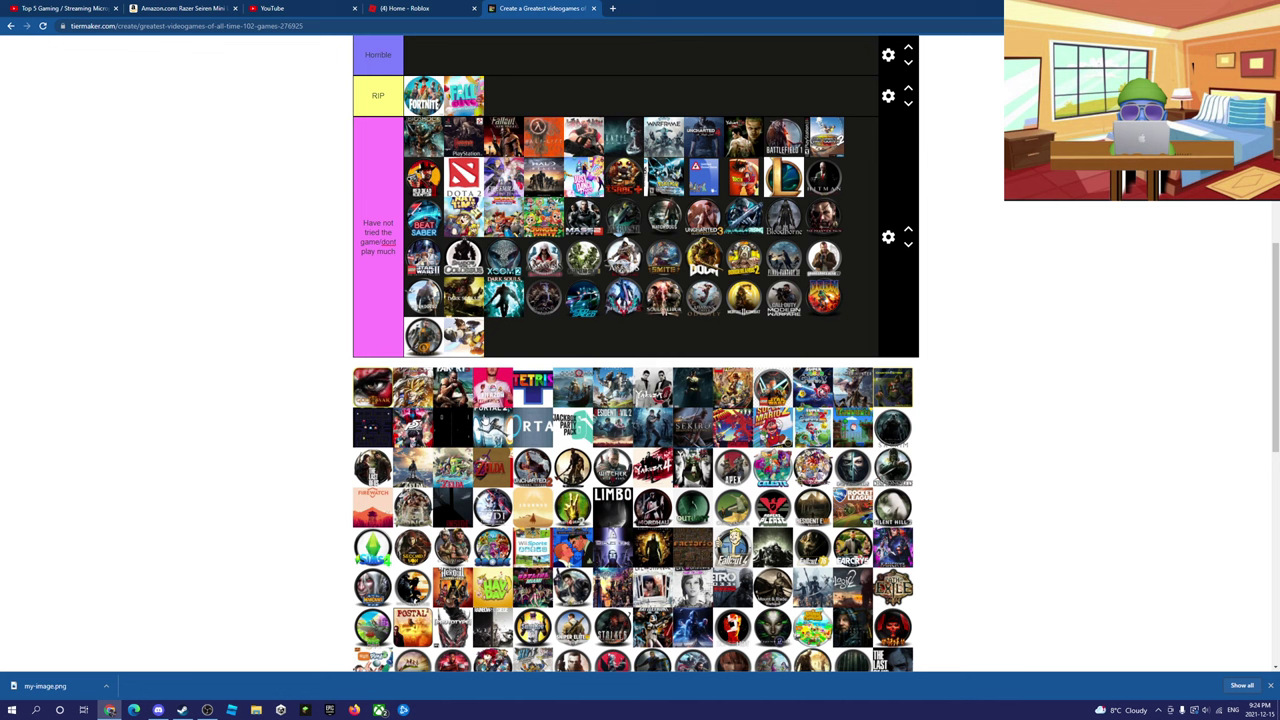
- Add the next five pool tiles, including Far Cry, the pink football tile and Tetris, to "Have not tried the game/dont play much"
drag(372, 387, 503, 337)
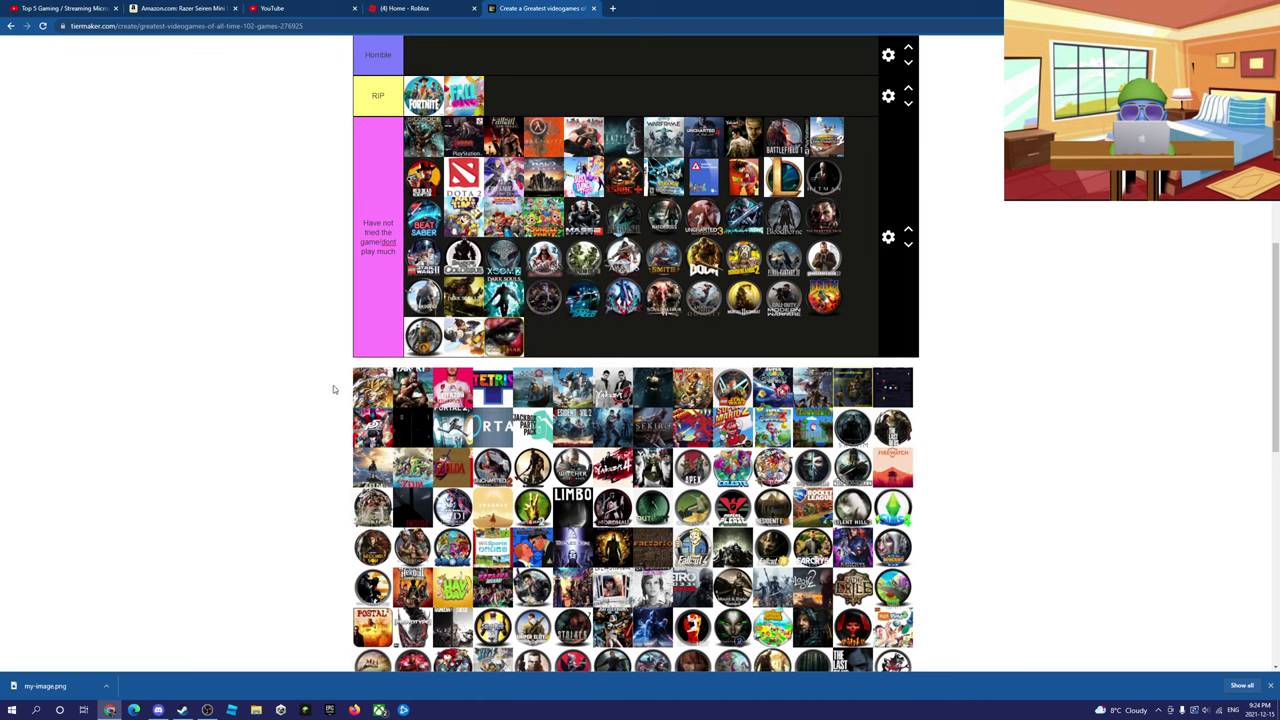
drag(372, 387, 607, 333)
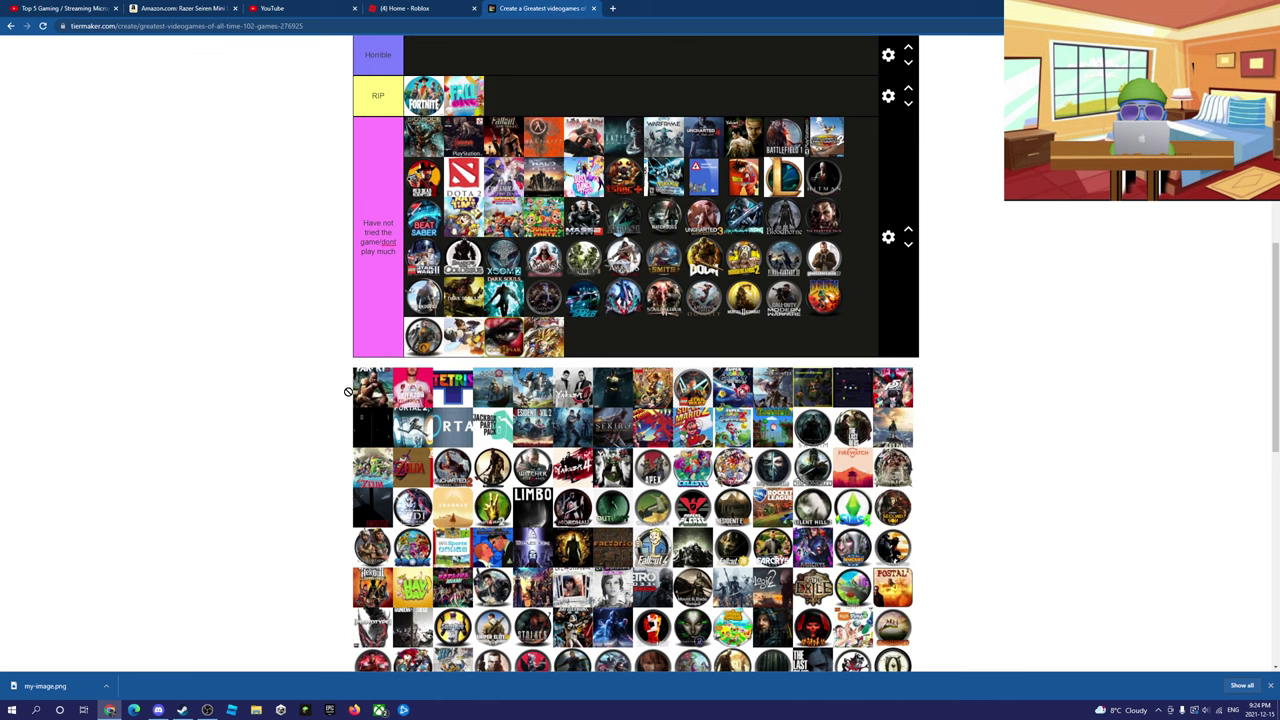
drag(372, 388, 583, 337)
drag(397, 387, 699, 350)
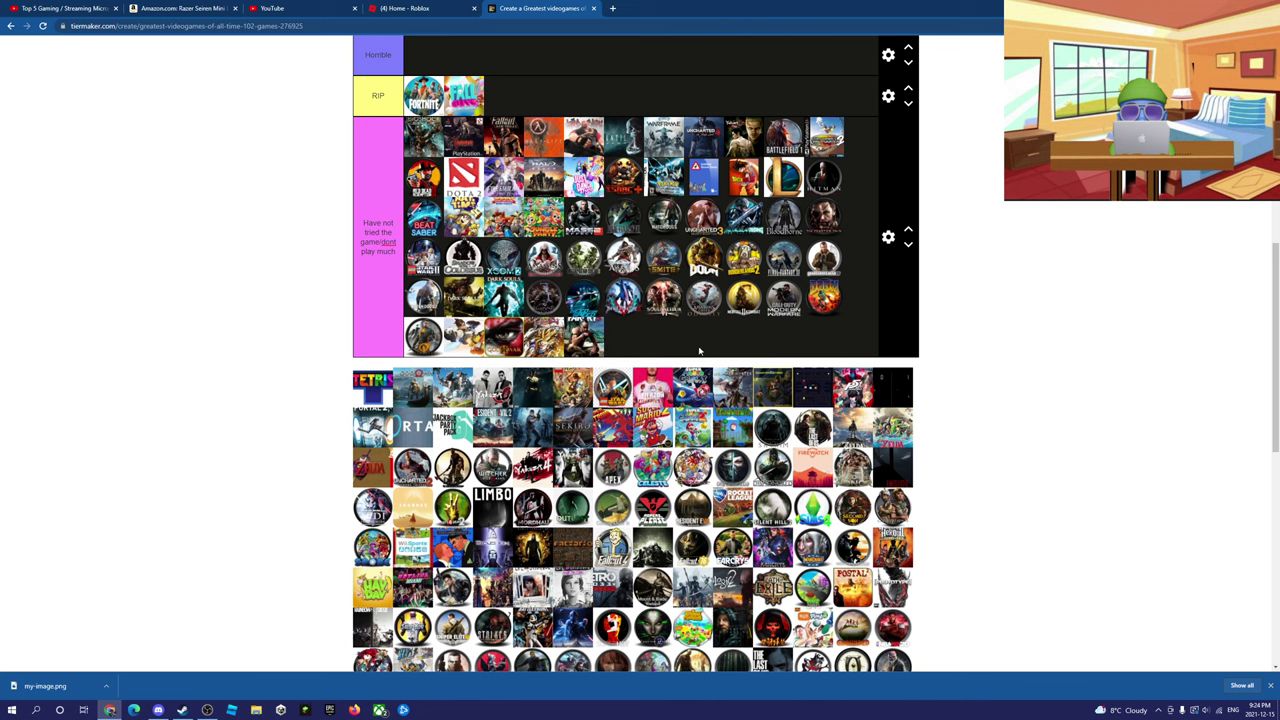
drag(652, 388, 623, 340)
drag(372, 388, 727, 426)
scroll(343, 334, up, 5)
scroll(547, 466, down, 5)
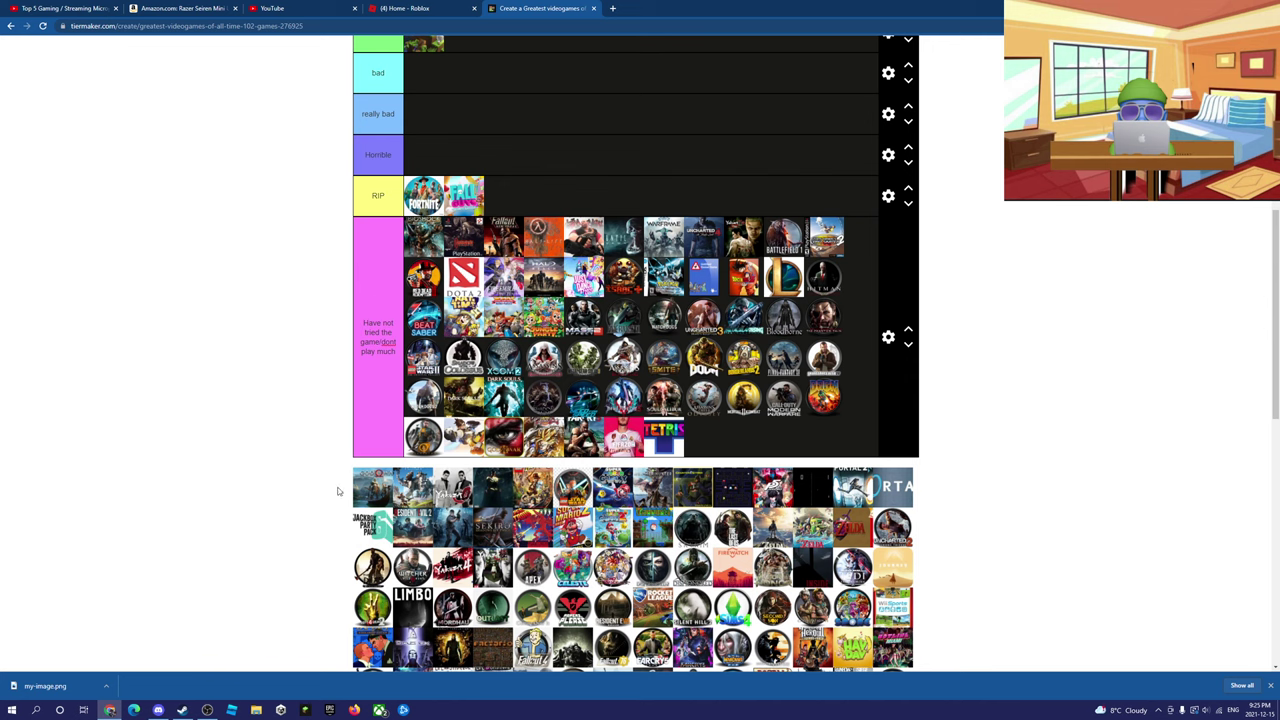
- Add eight more pool tiles, including Yakuza and LEGO Star Wars, to "Have not tried the game/dont play much"
drag(372, 487, 704, 436)
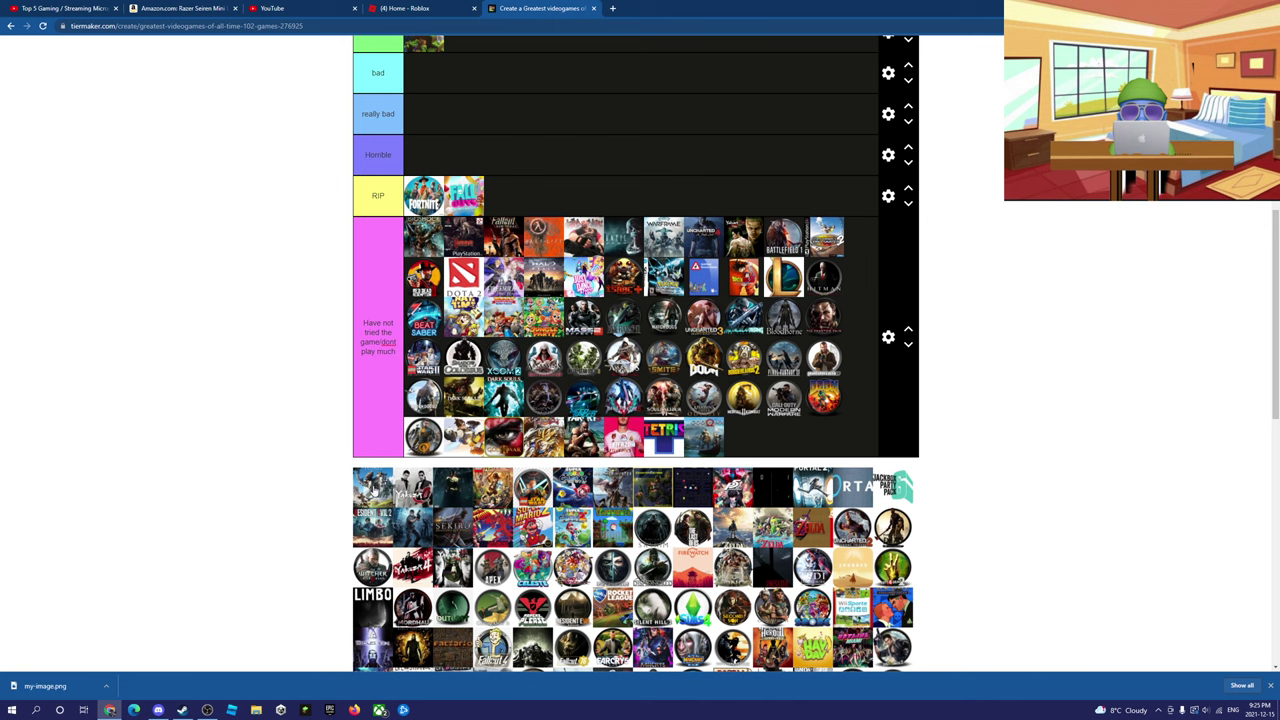
drag(374, 490, 773, 461)
drag(372, 487, 826, 439)
drag(354, 484, 487, 492)
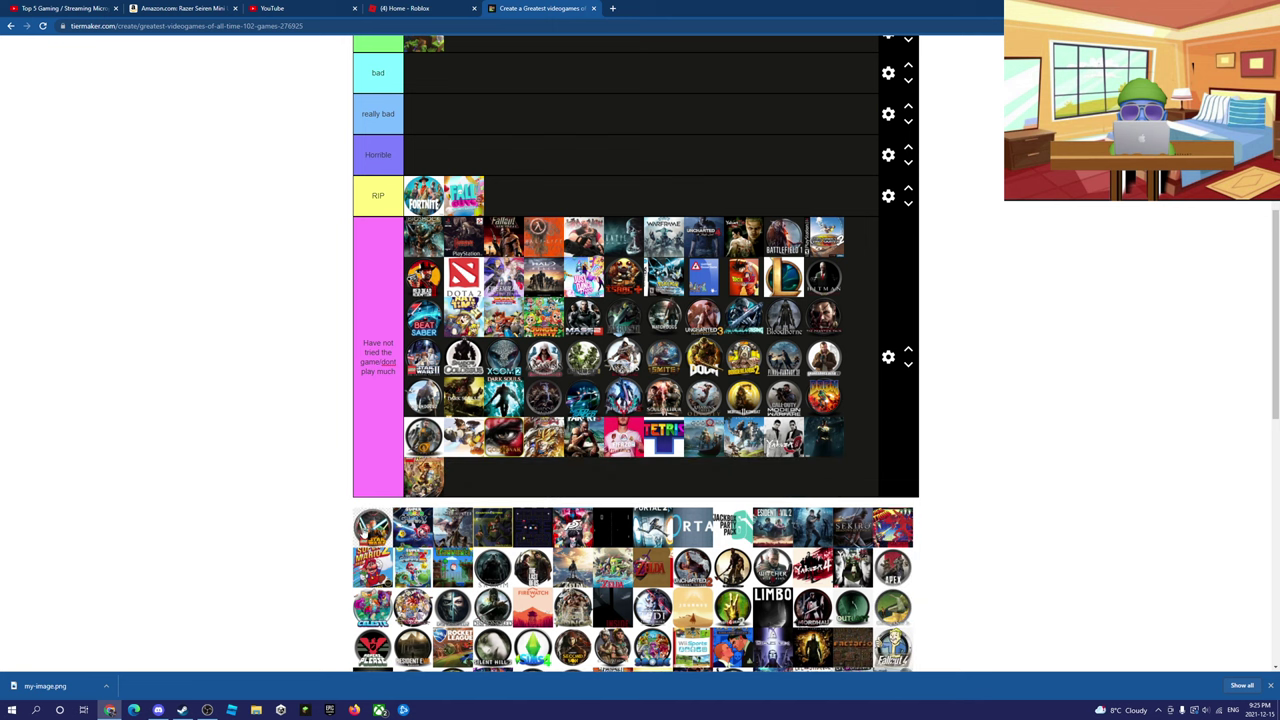
drag(372, 527, 503, 477)
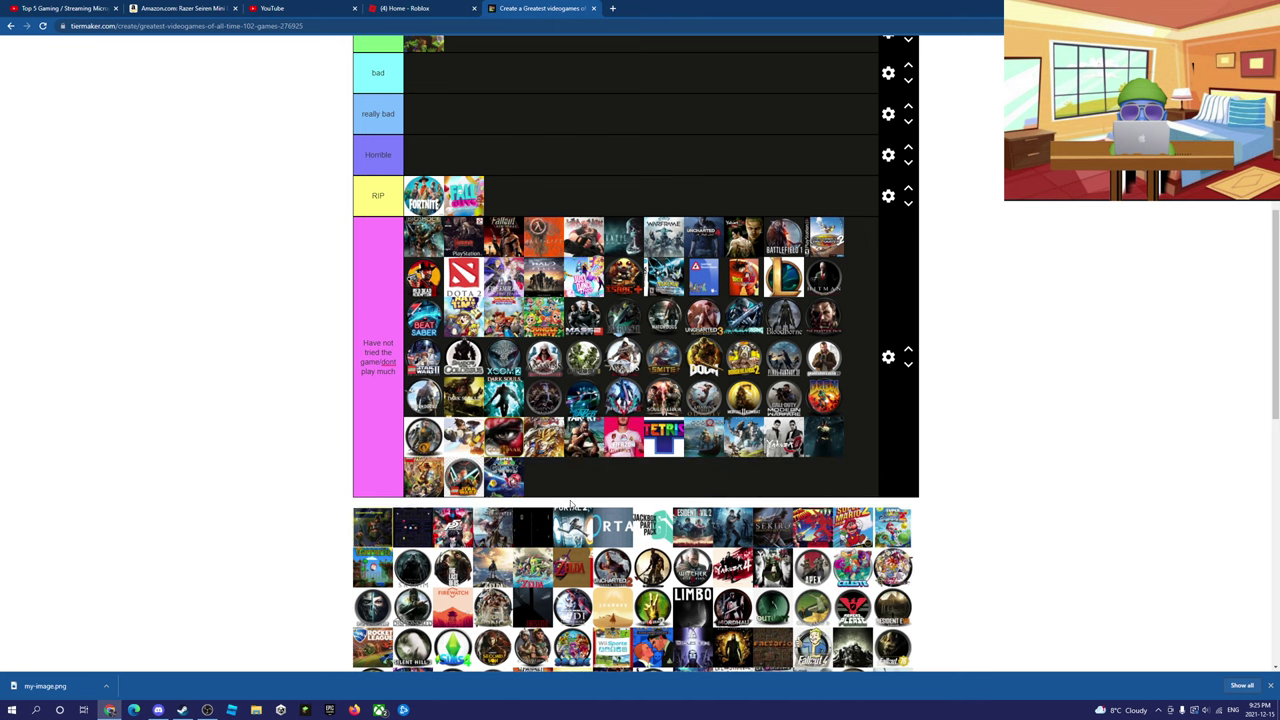
drag(385, 543, 531, 490)
- Move the Pac-Man maze tile from the pool to the end of the "good" tier
drag(370, 534, 577, 436)
scroll(576, 490, up, 5)
scroll(577, 436, down, 3)
scroll(529, 430, down, 2)
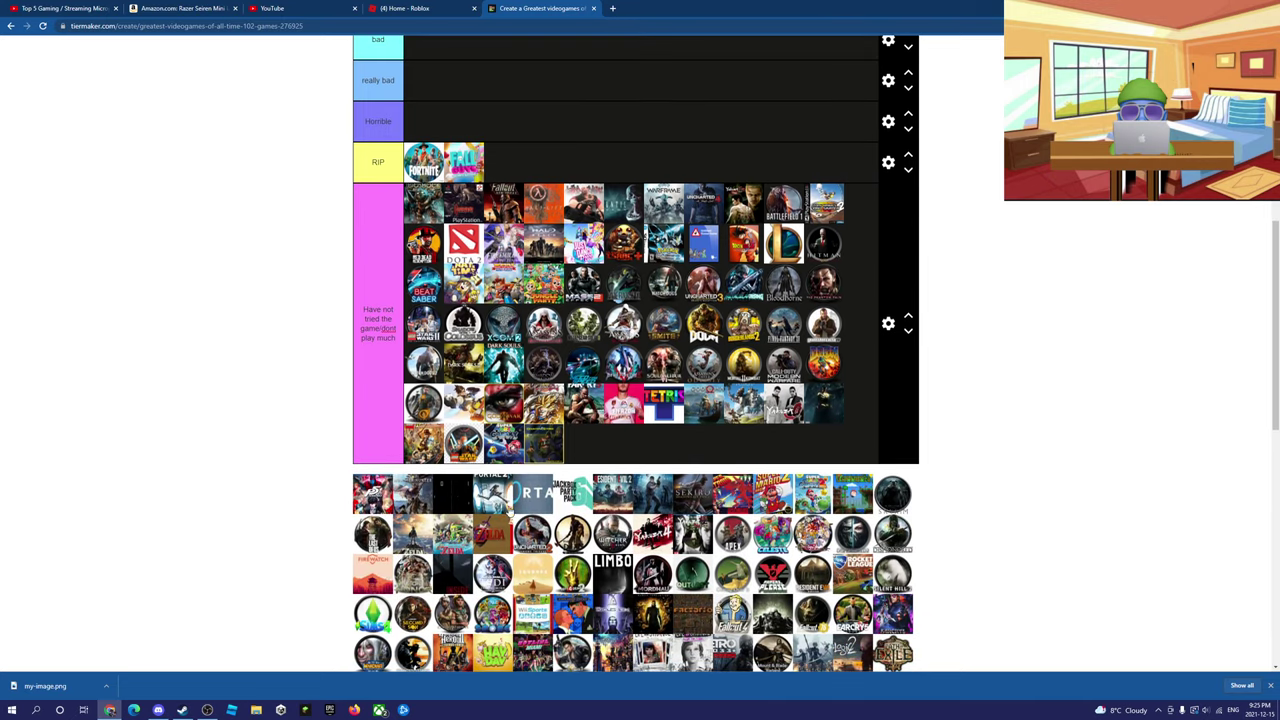
- Add the next ten pool tiles, including Portal 2, Resident Evil 2 and Sekiro, to "Have not tried the game/dont play much"
drag(388, 490, 620, 430)
drag(388, 487, 690, 428)
drag(371, 494, 708, 462)
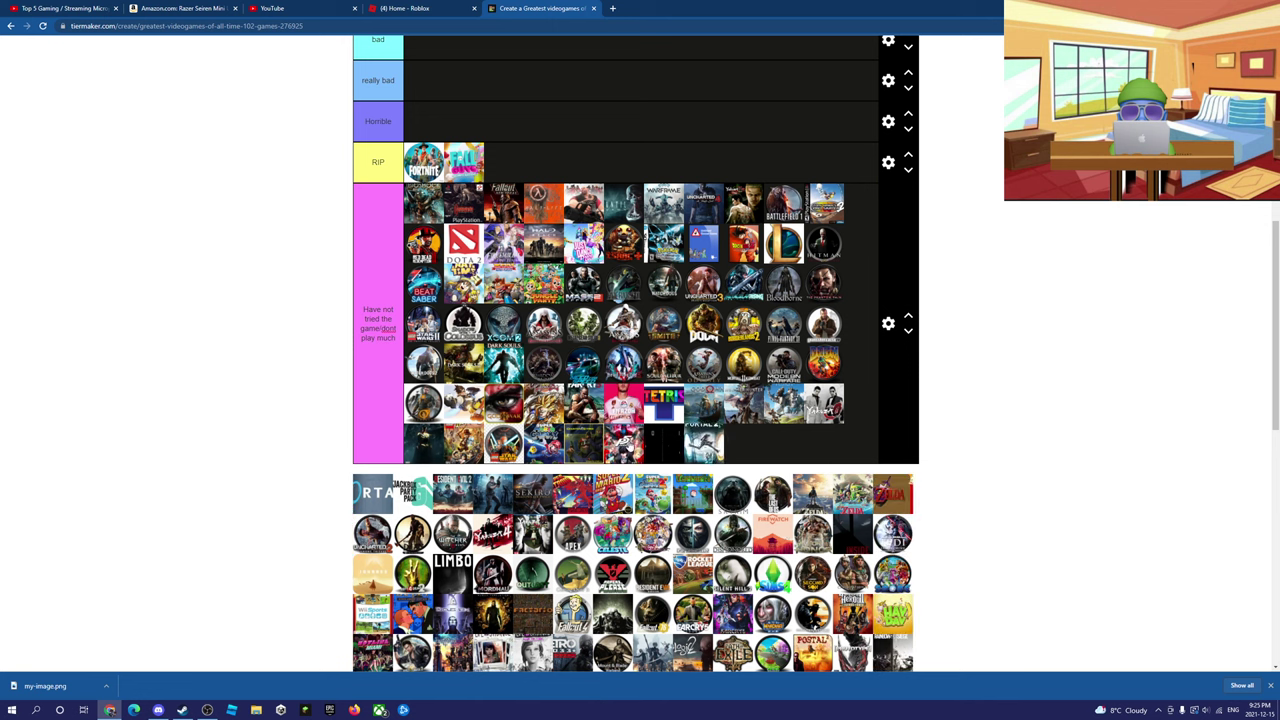
drag(365, 492, 822, 442)
mouse_move(373, 492)
mouse_down()
mouse_move(372, 474)
mouse_move(371, 485)
mouse_up()
- Move the Super Mario tile that follows in the pool to the end of "Very good"
drag(357, 535, 572, 378)
scroll(437, 413, up, 7)
scroll(572, 378, down, 5)
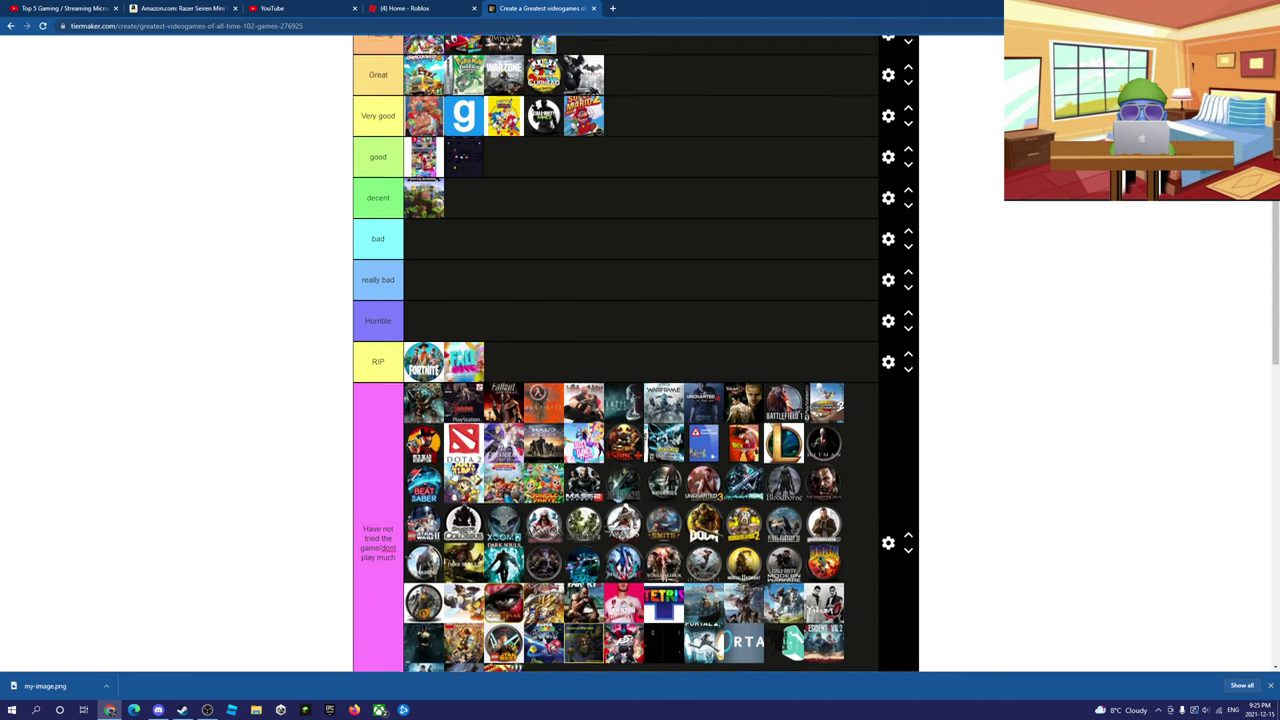
- Place the blue-sky Super Mario tile in "Amazing" and move it on to the end of "Great"
scroll(470, 405, up, 3)
drag(470, 405, 499, 402)
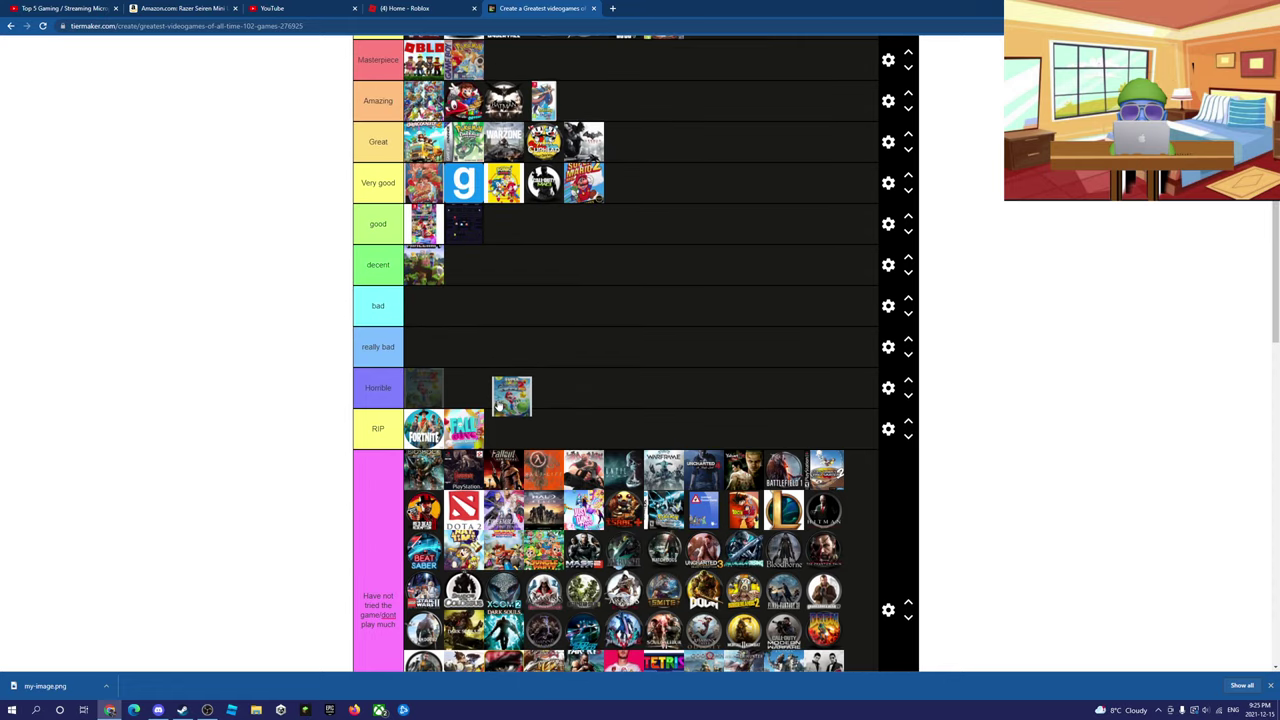
scroll(499, 404, up, 3)
drag(499, 404, 602, 379)
right_click(604, 379)
click(585, 361)
right_click(586, 360)
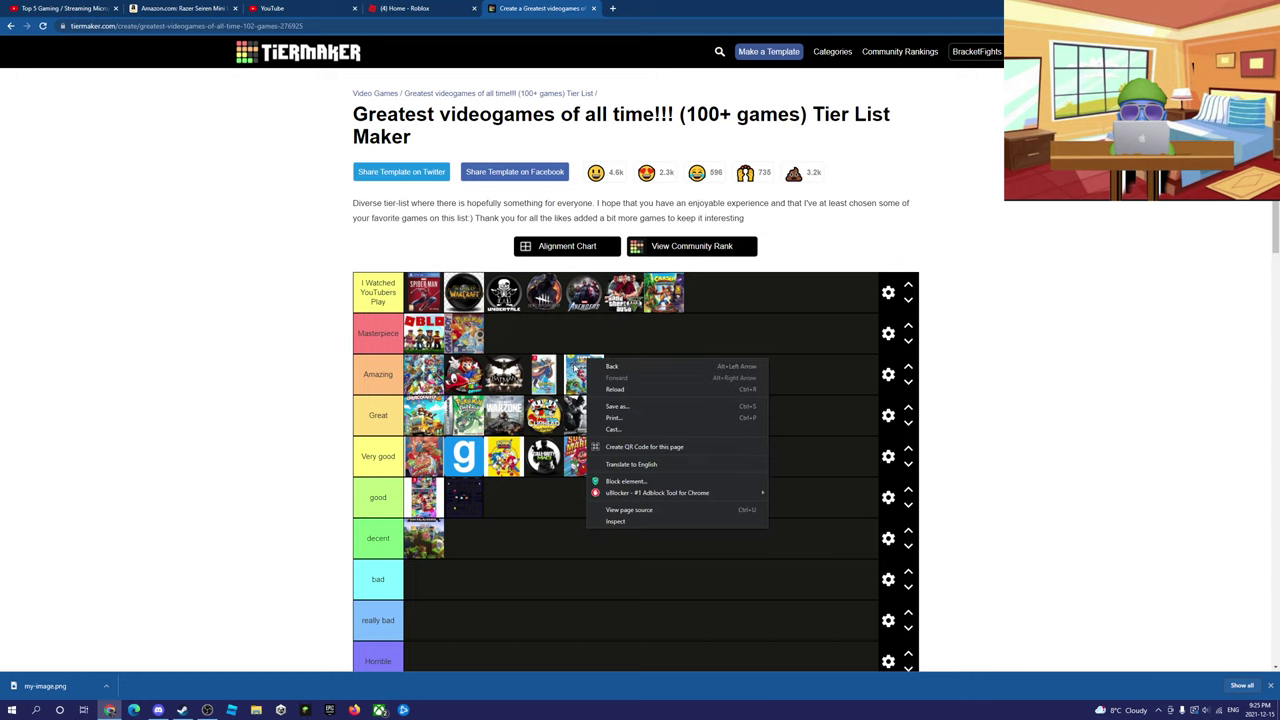
click(857, 402)
drag(597, 370, 646, 429)
- Add the next three pool tiles, ending with The Last of Us, to "Have not tried the game/dont play much"
scroll(1008, 396, down, 8)
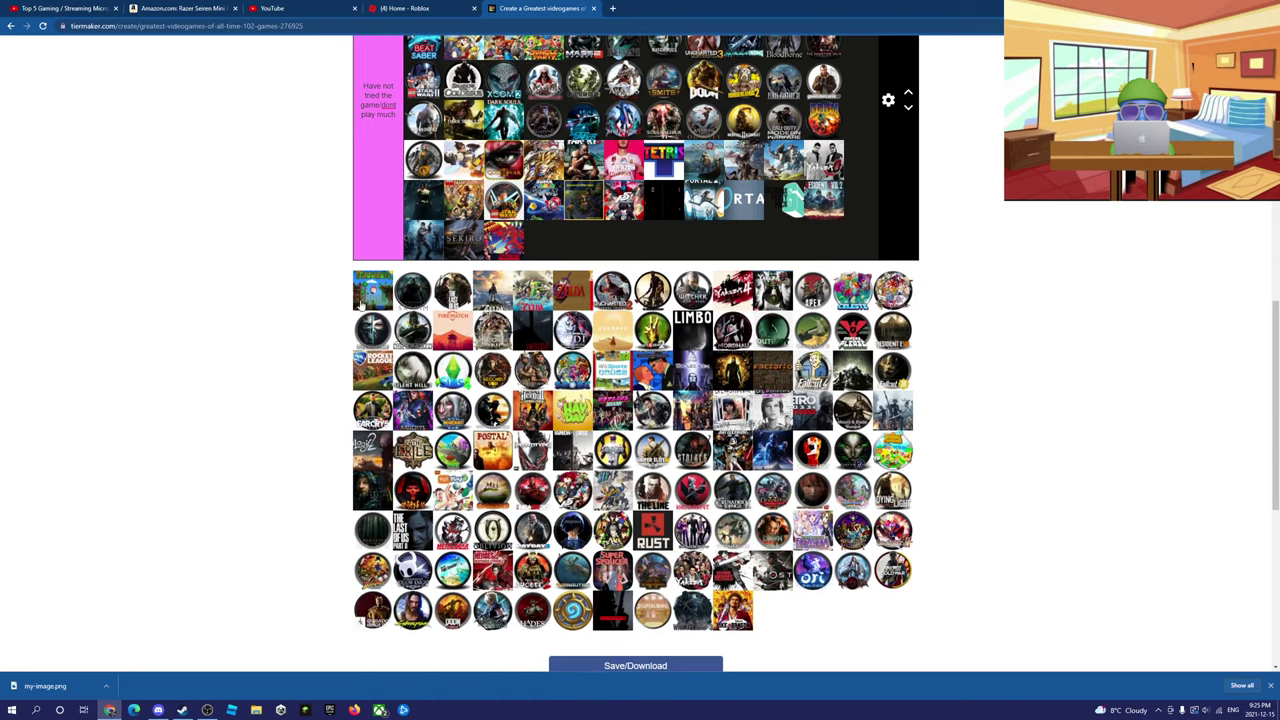
drag(371, 312, 541, 256)
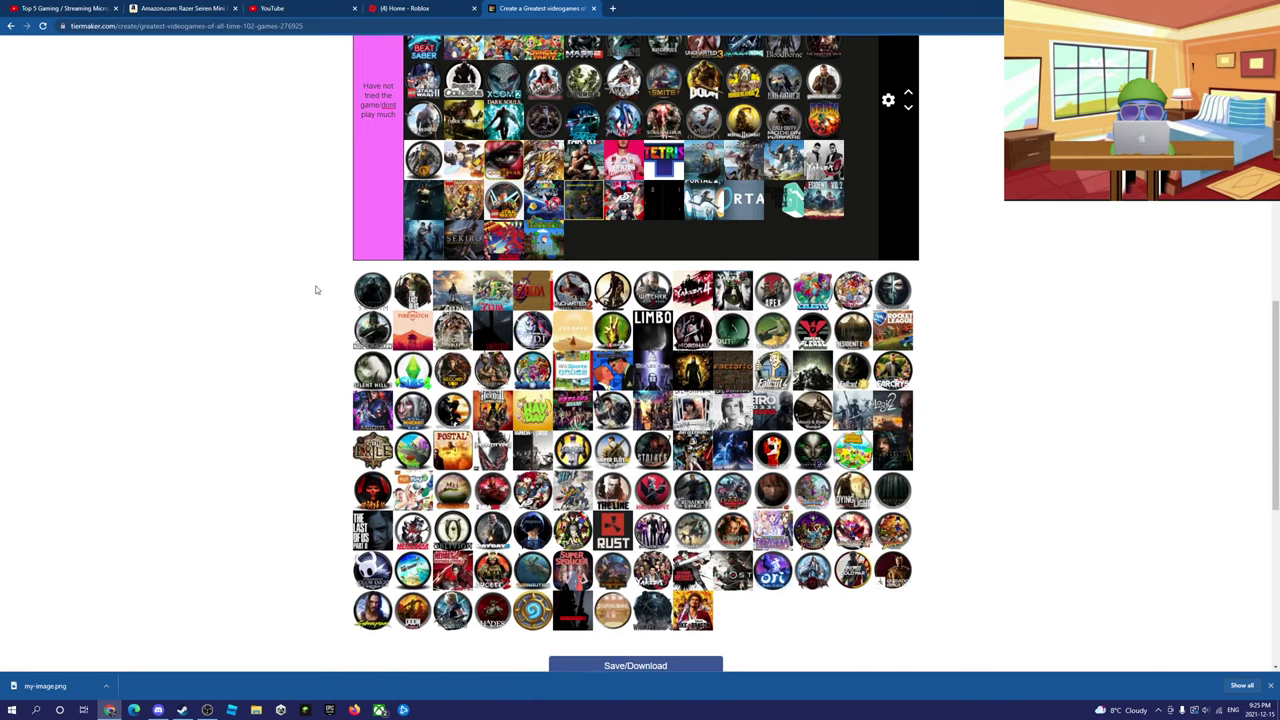
drag(371, 292, 563, 258)
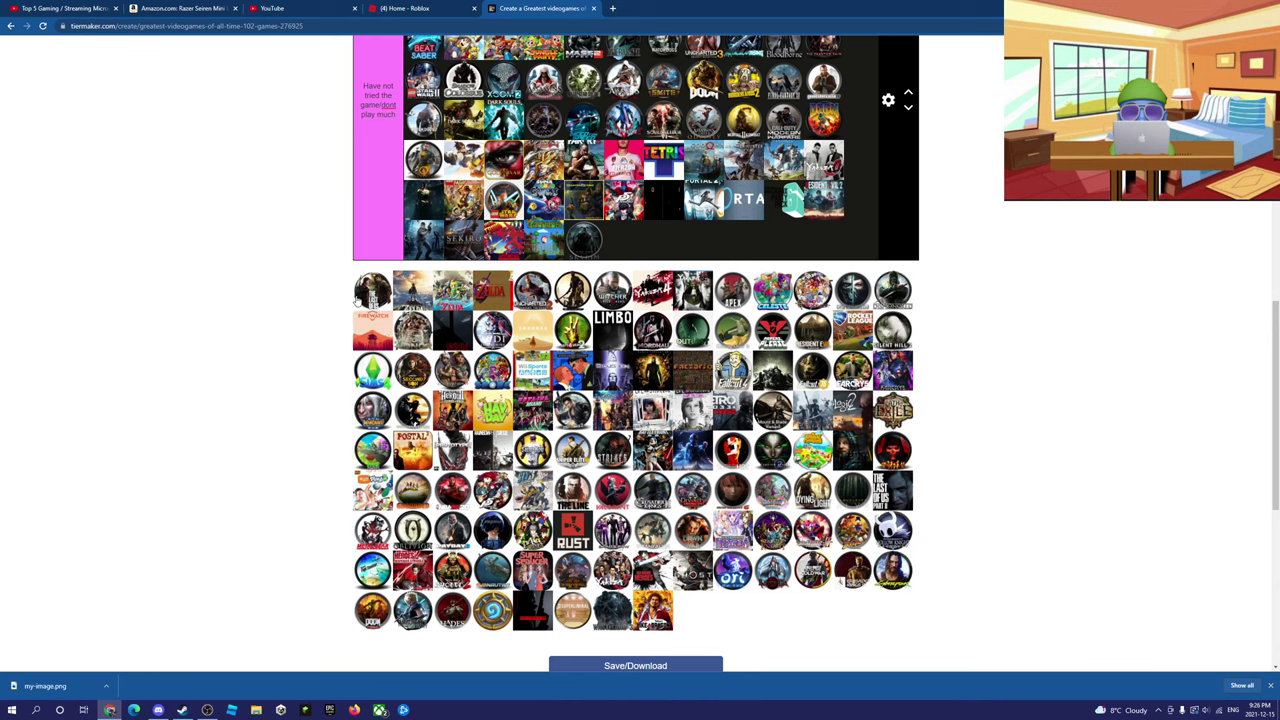
drag(358, 297, 625, 241)
- Move the Zelda cliff-landscape tile to "I Watched YouTubers Play" and the pool tile after it to "Have not tried the game/dont play much"
scroll(391, 271, up, 12)
drag(367, 303, 735, 293)
scroll(541, 371, down, 7)
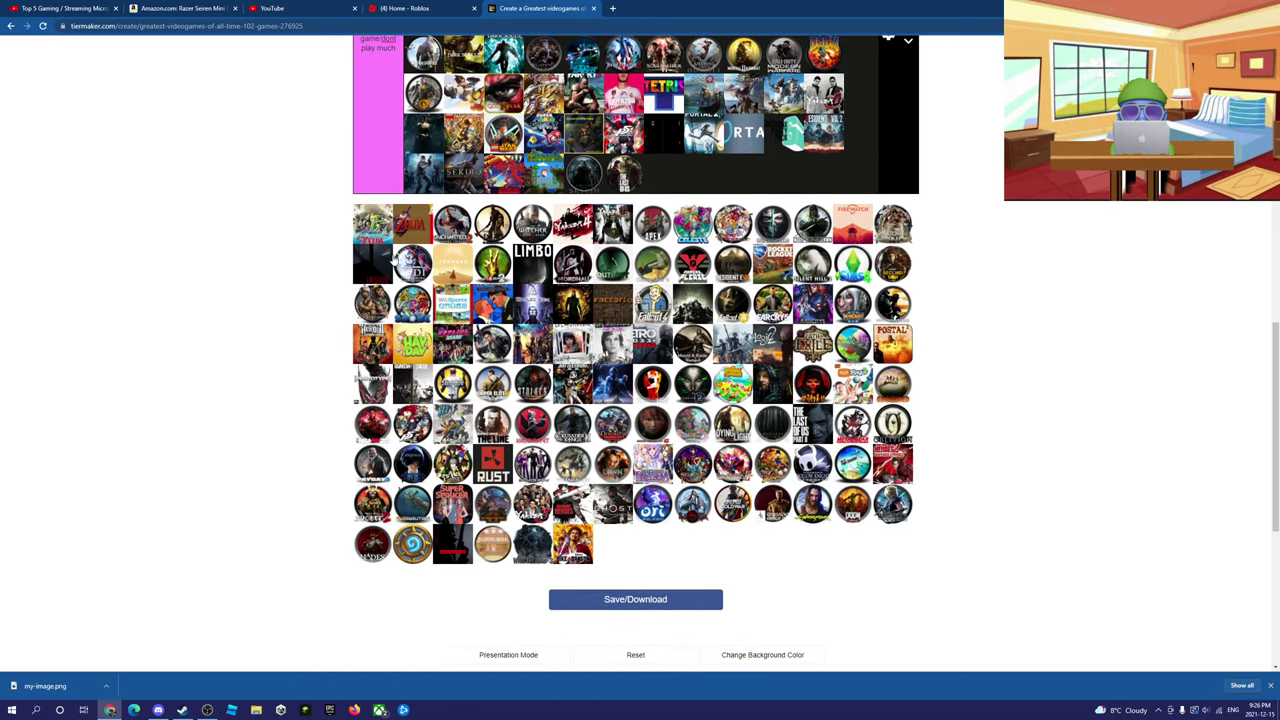
drag(412, 224, 711, 289)
scroll(500, 230, up, 2)
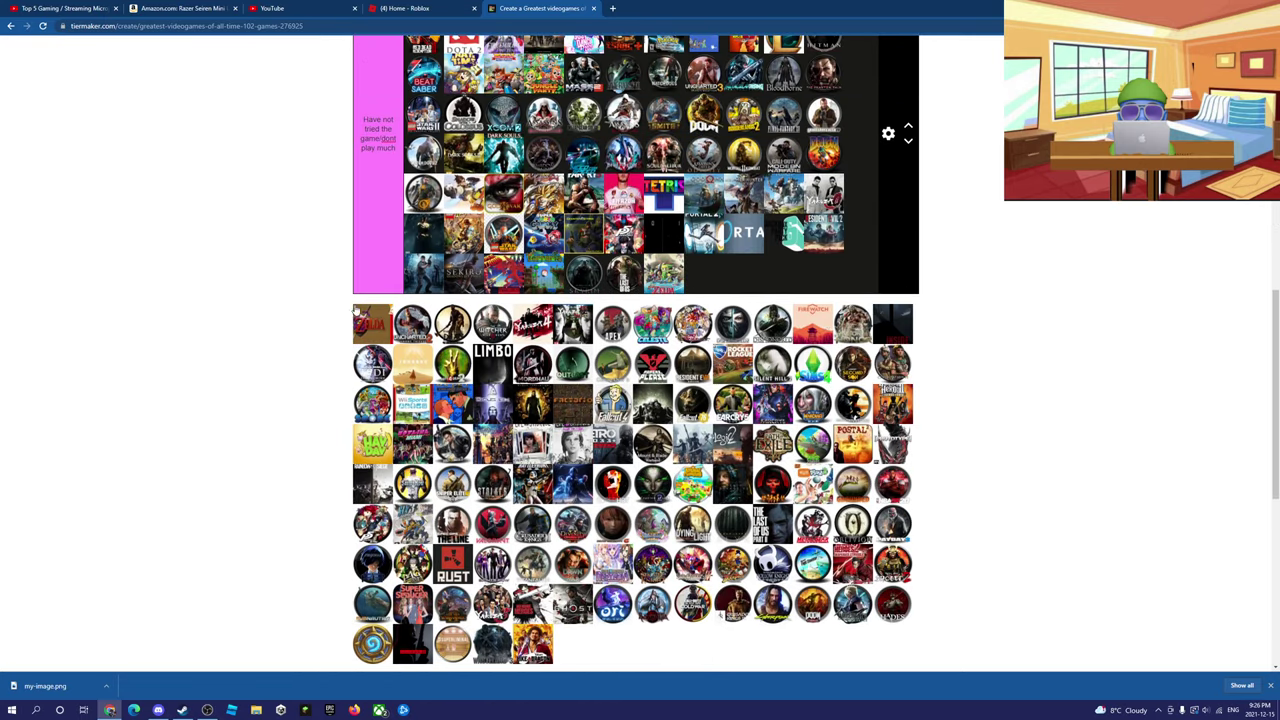
- Move the gold-and-red Zelda tile from the pool to the end of "I Watched YouTubers Play"
drag(378, 321, 745, 100)
scroll(628, 237, up, 4)
scroll(586, 163, up, 2)
scroll(480, 334, down, 4)
scroll(470, 335, down, 1)
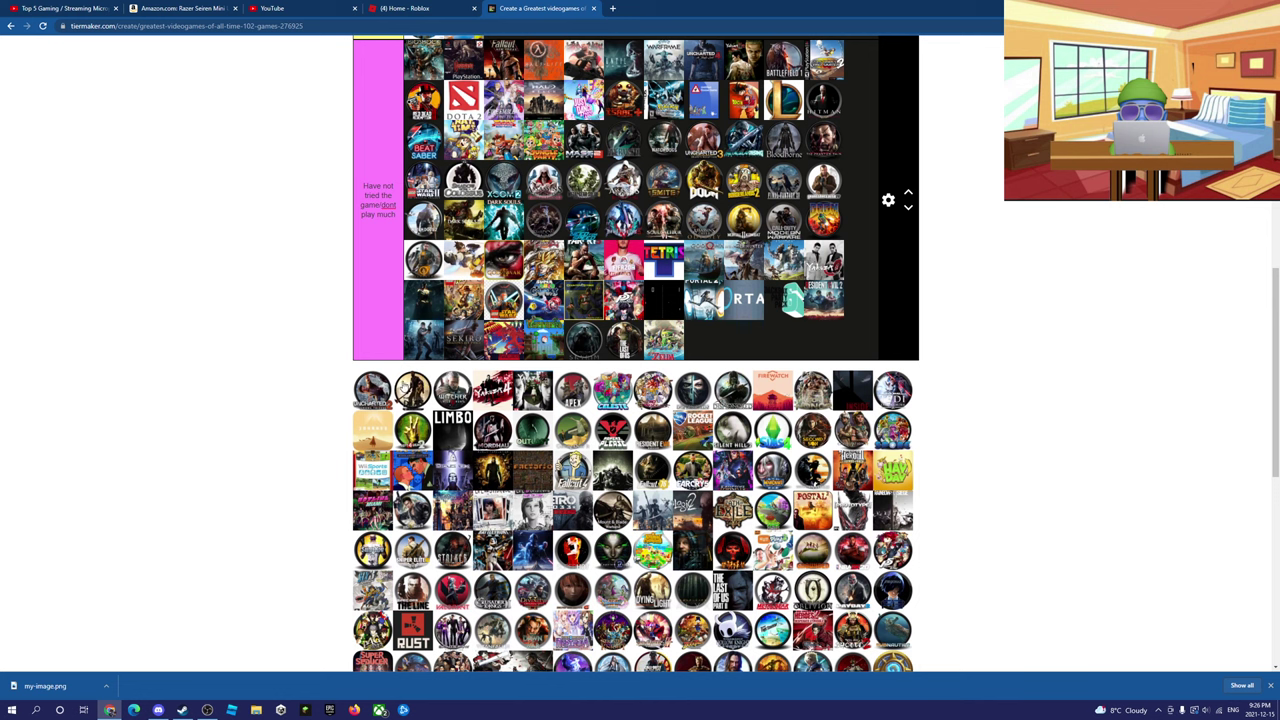
- Move Uncharted 2 and its neighbour to "Have not tried the game/dont play much", and Rocket League into "Very good" before the Super Mario tile
drag(376, 386, 770, 344)
mouse_move(604, 441)
mouse_down()
mouse_move(630, 379)
mouse_move(615, 355)
mouse_move(564, 366)
mouse_move(650, 412)
mouse_move(603, 428)
mouse_up()
scroll(628, 372, up, 6)
scroll(603, 428, down, 10)
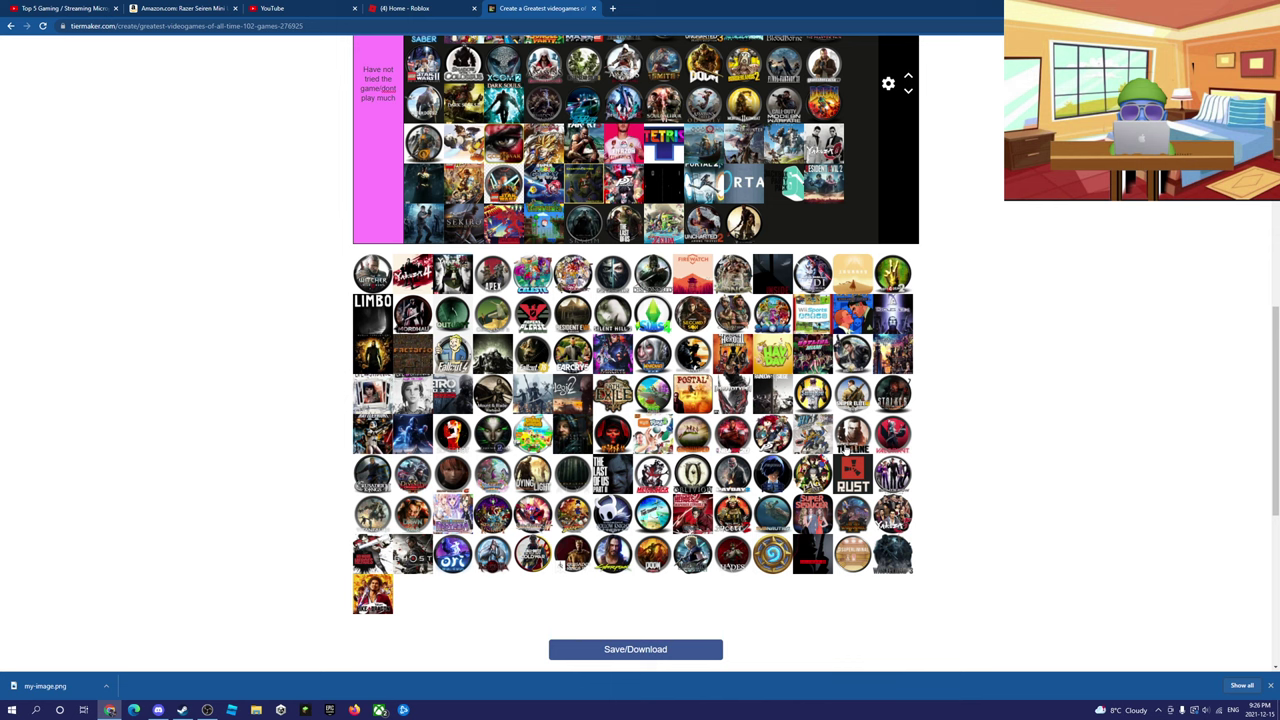
- Look over the ranked tiers and open the save and download options for the tier list
scroll(872, 400, up, 1)
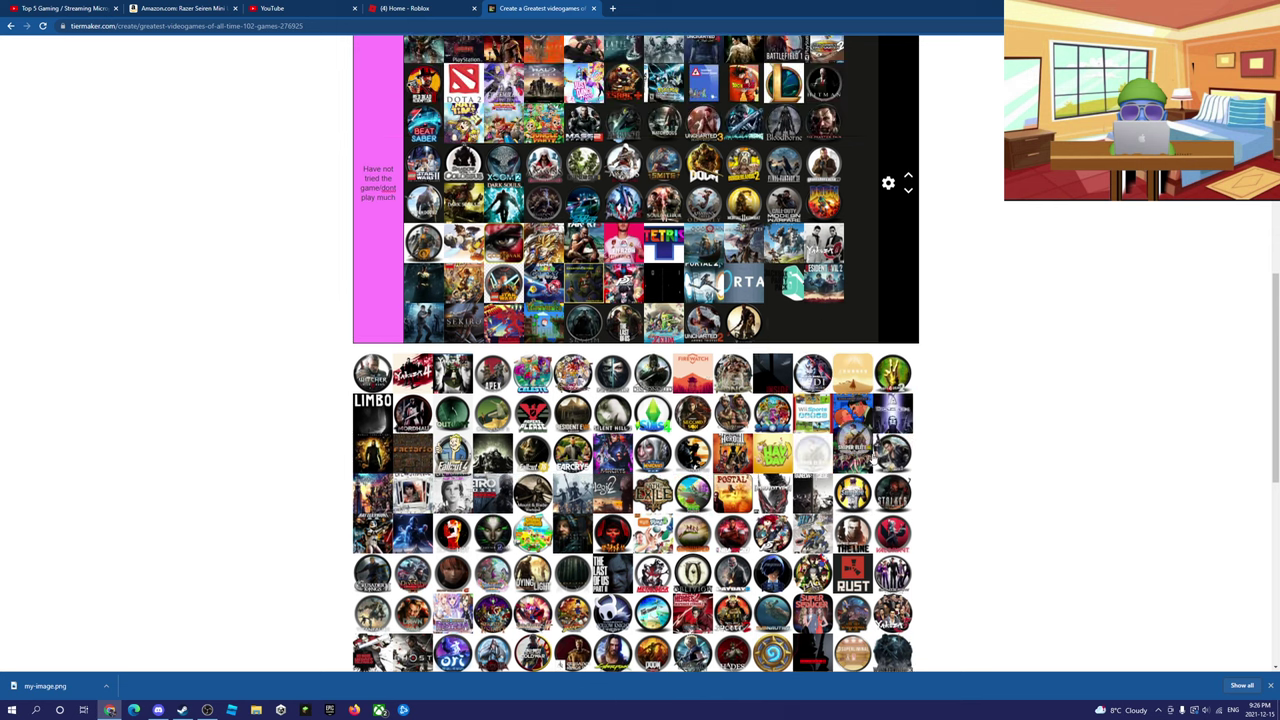
scroll(867, 522, up, 5)
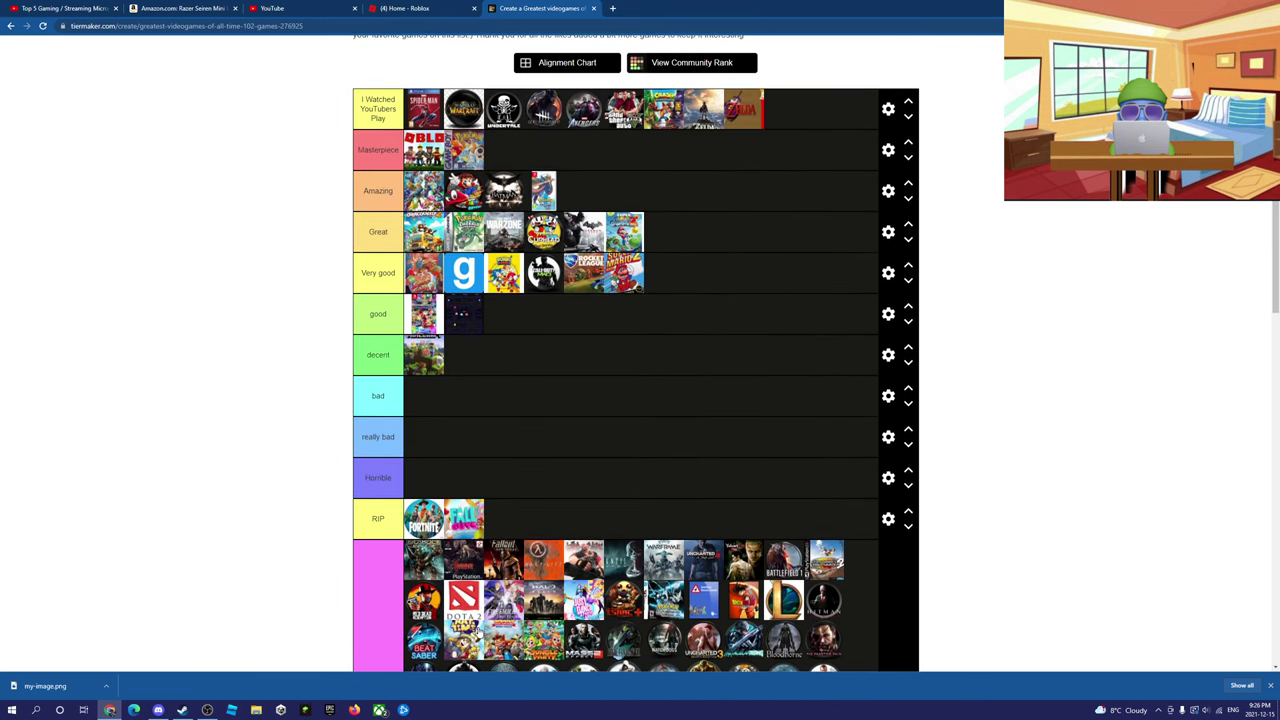
scroll(408, 471, down, 2)
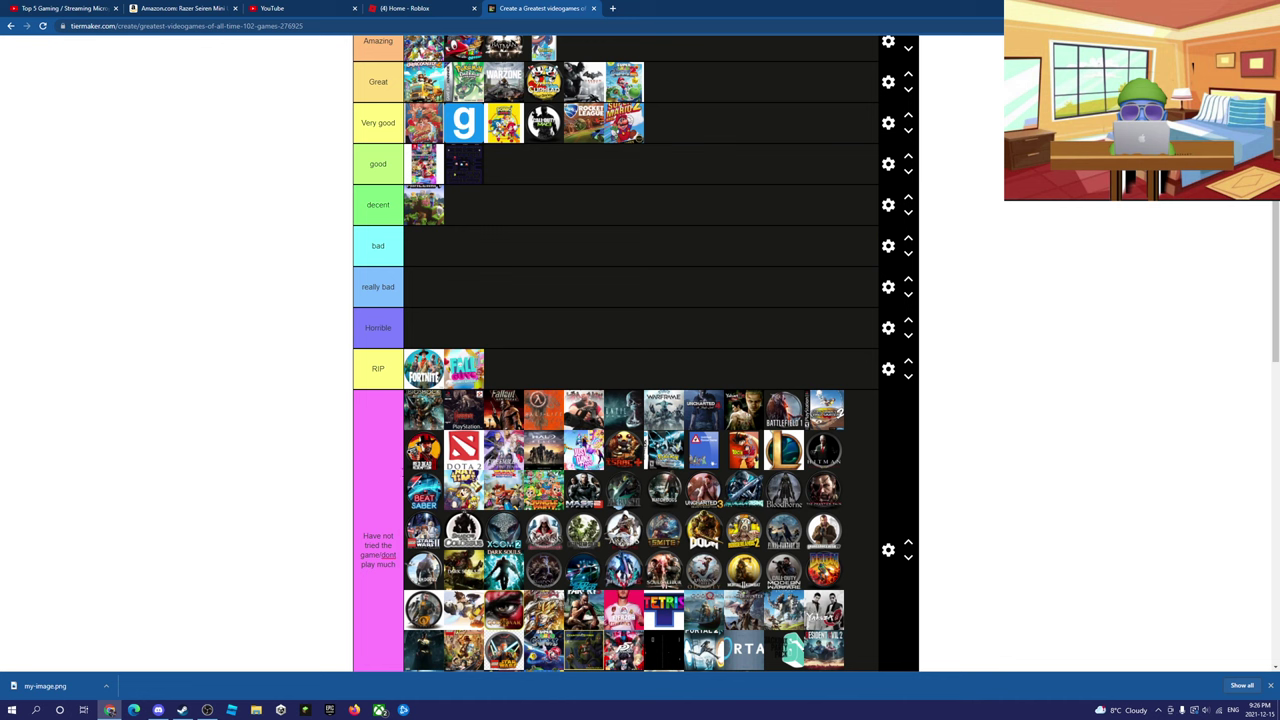
scroll(636, 531, down, 10)
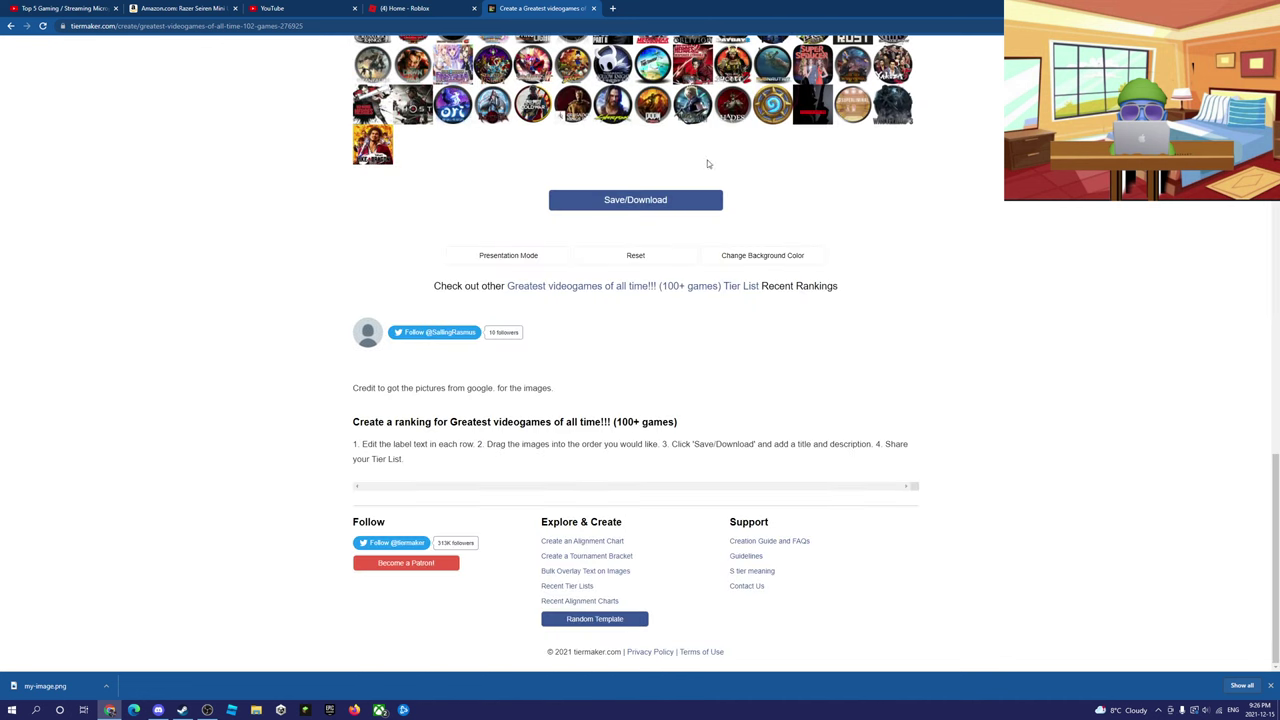
click(670, 200)
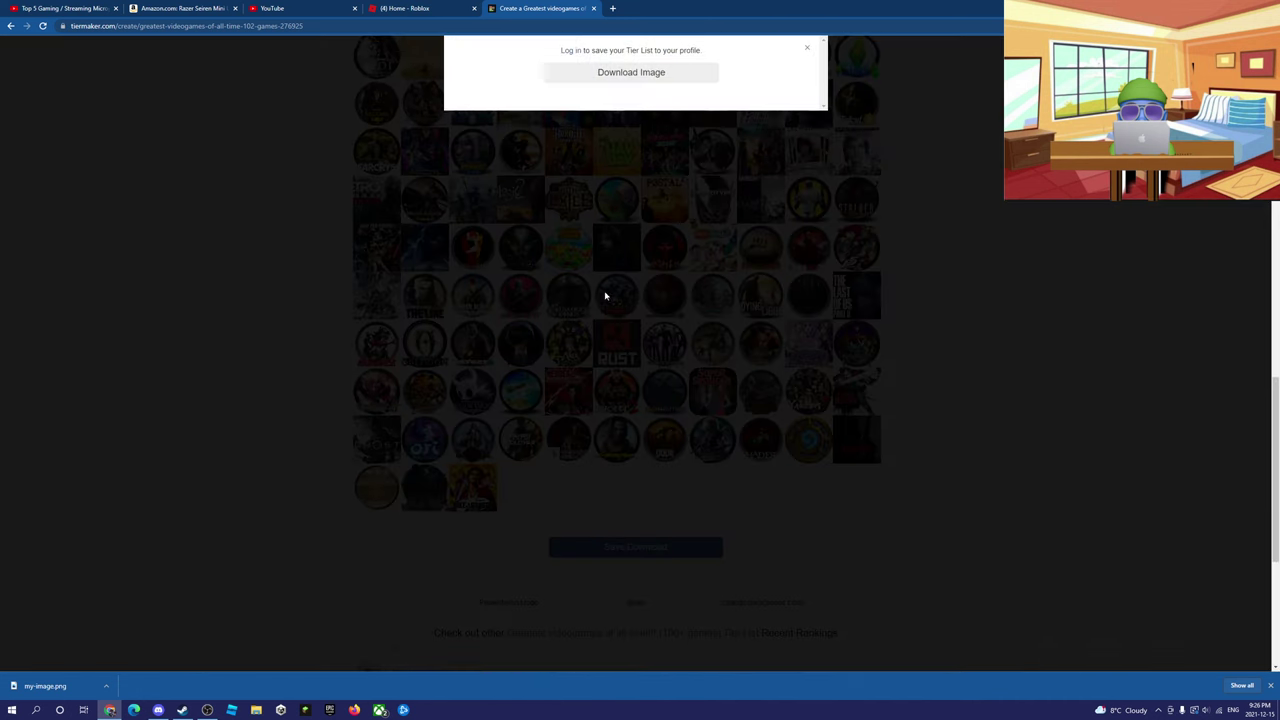